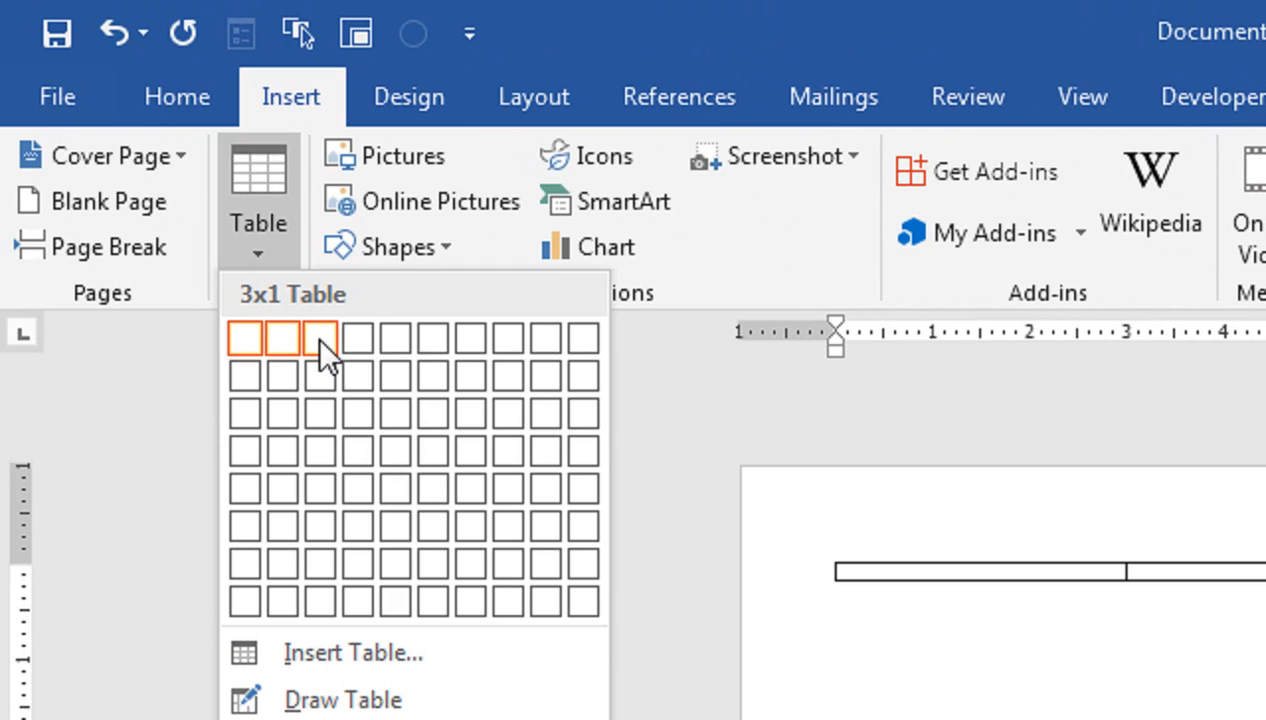
Step: Insert a one-row, three-column table at the top and zoom to Page Width
{"action": "left_click", "coordinate": [316, 335]}
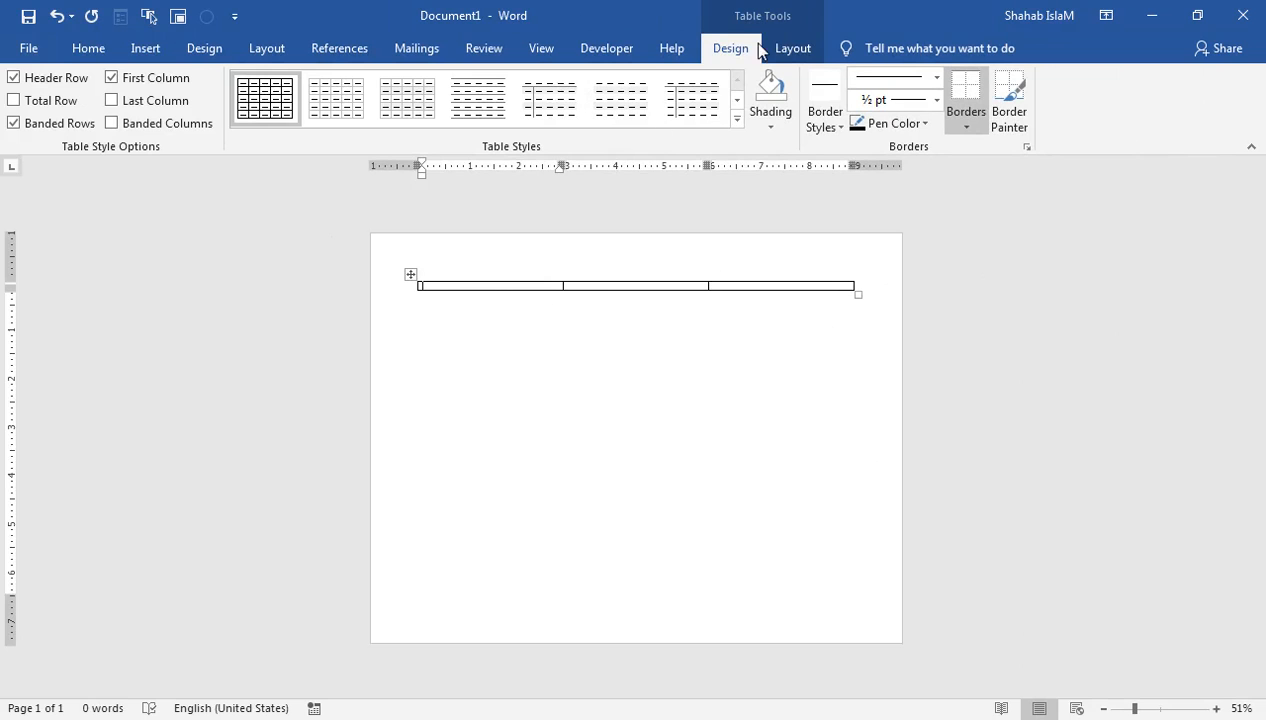
{"action": "left_click", "coordinate": [536, 52]}
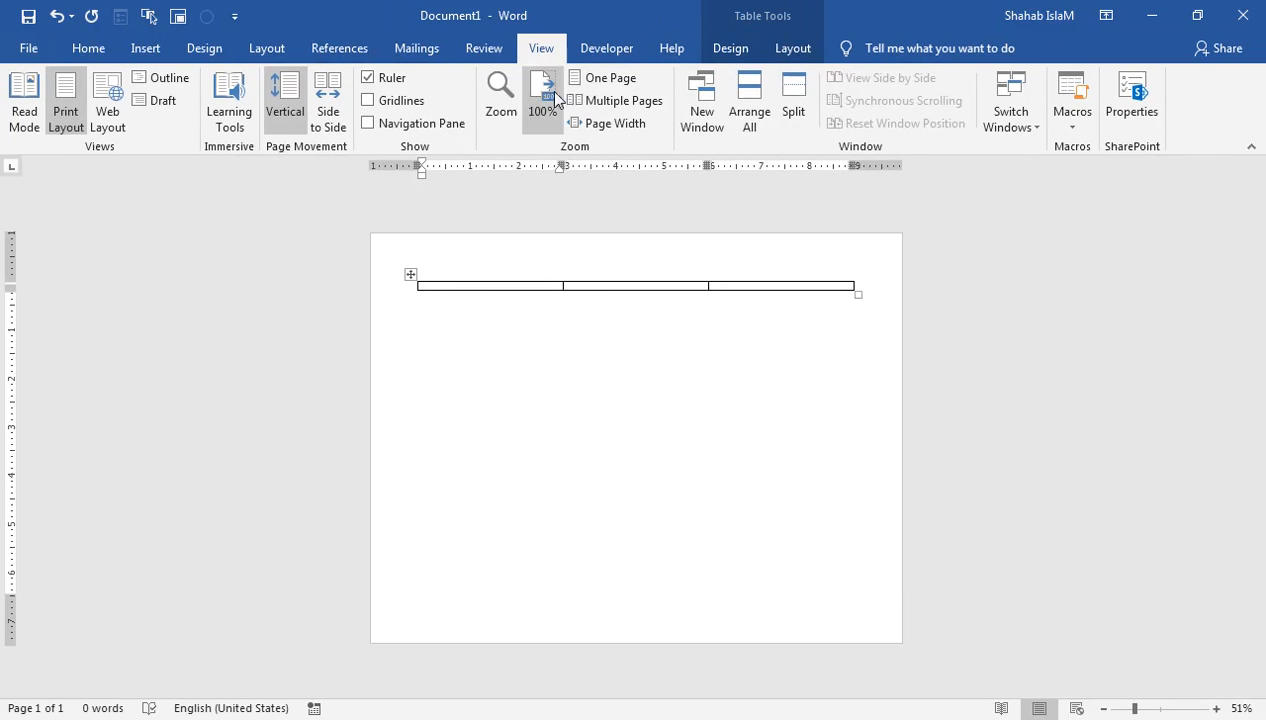
{"action": "left_click", "coordinate": [612, 123]}
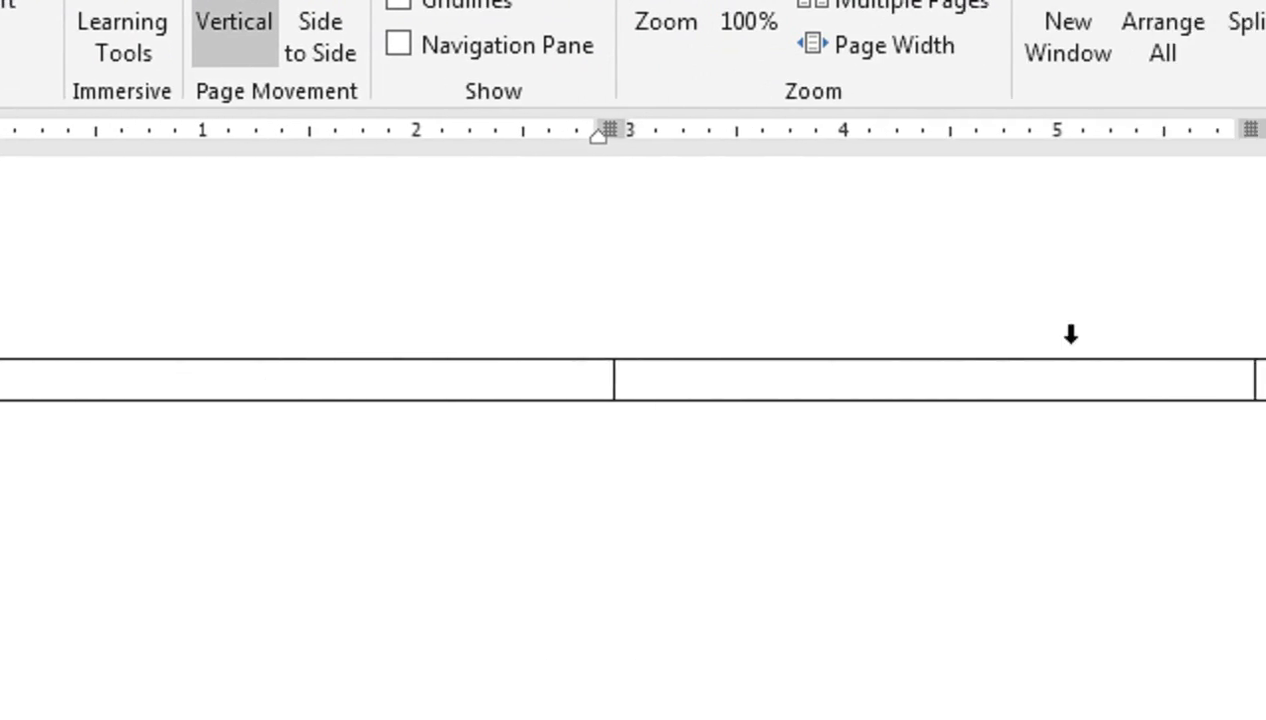
Step: Widen the first column and drag the middle column's edges inward until it is a thin strip
{"action": "mouse_move", "coordinate": [446, 372]}
{"action": "left_mouse_down"}
{"action": "mouse_move", "coordinate": [783, 365]}
{"action": "mouse_move", "coordinate": [718, 384]}
{"action": "mouse_move", "coordinate": [740, 384]}
{"action": "left_mouse_up"}
{"action": "left_click", "coordinate": [1086, 388]}
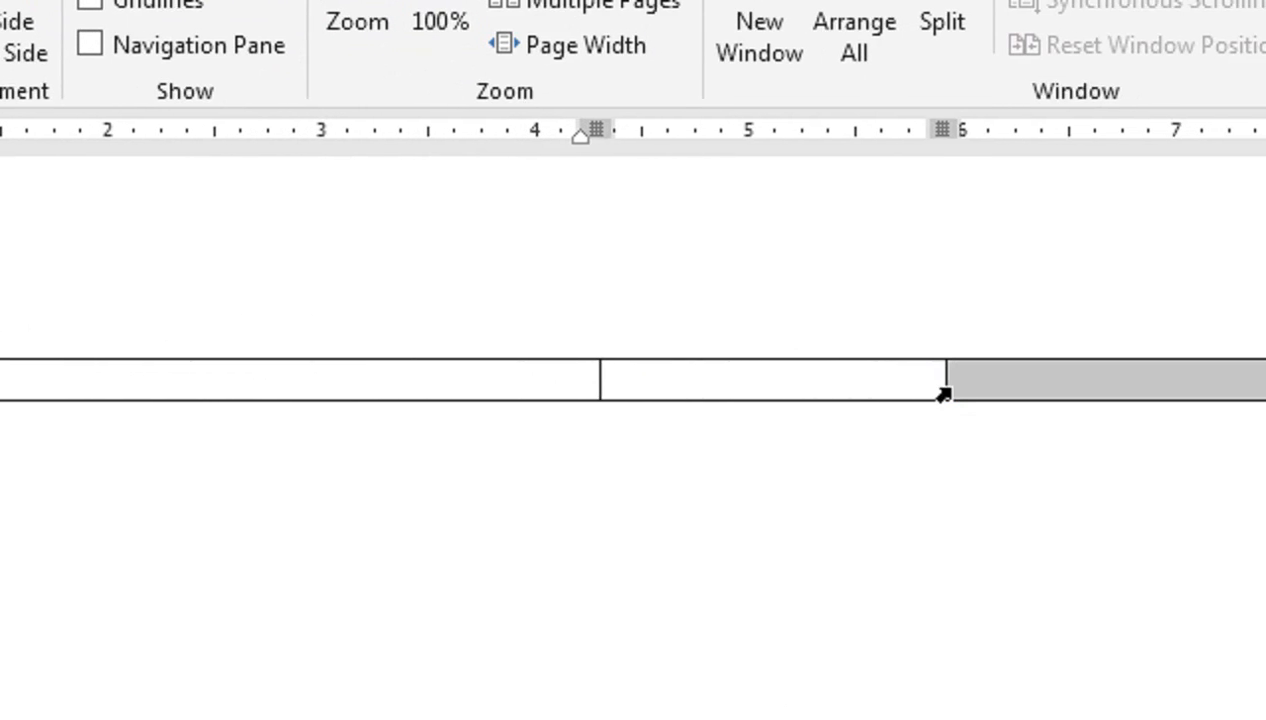
{"action": "left_click", "coordinate": [791, 376]}
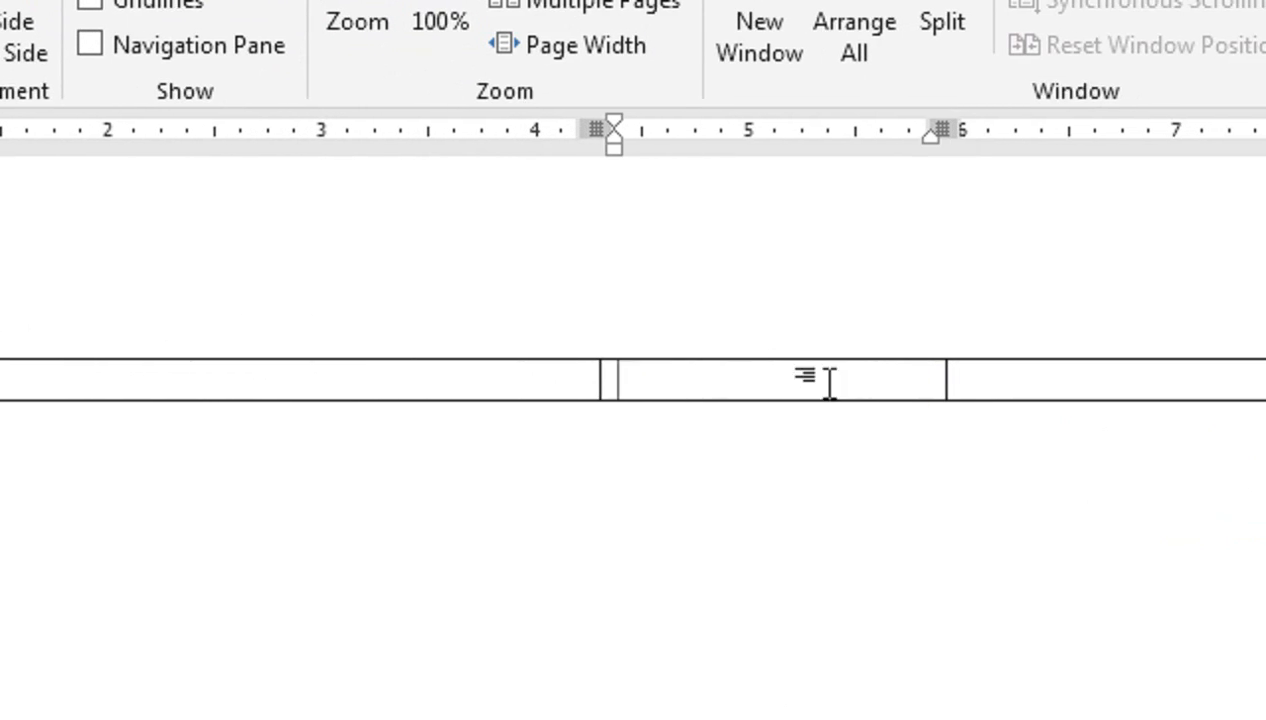
{"action": "left_click_drag", "start_coordinate": [930, 380], "coordinate": [809, 384]}
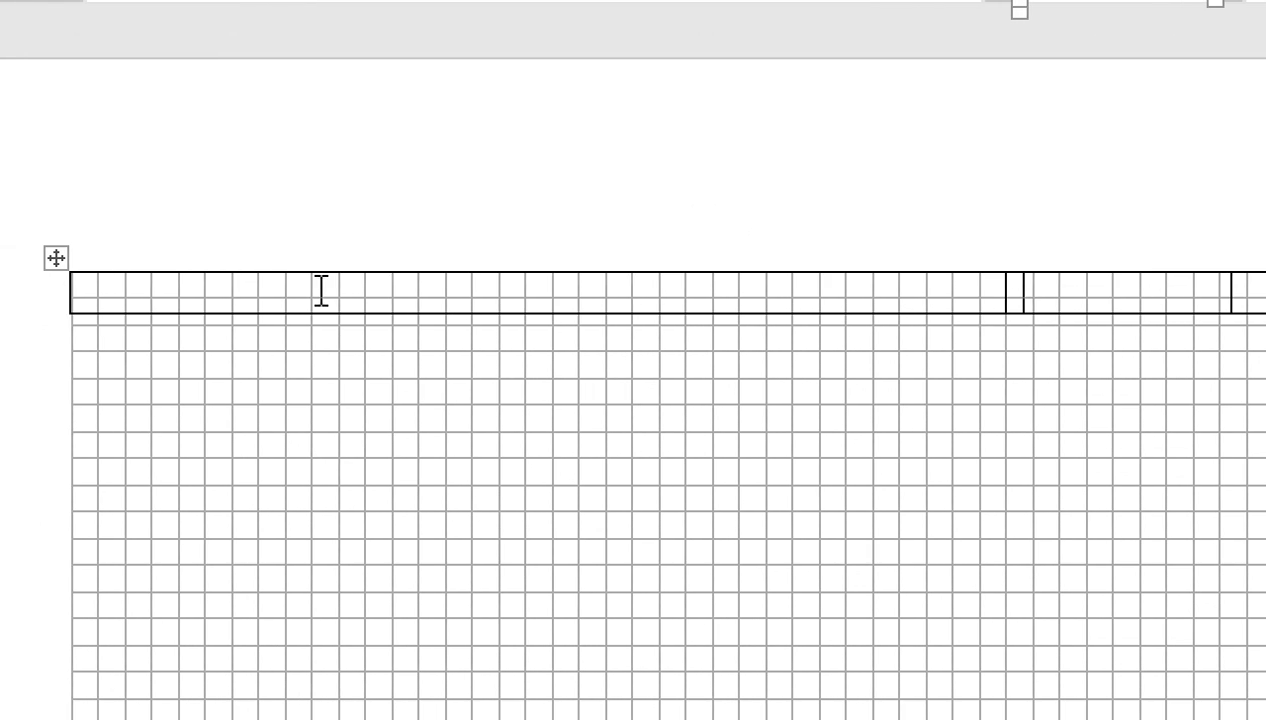
{"action": "left_click_drag", "start_coordinate": [870, 294], "coordinate": [845, 303]}
{"action": "left_click", "coordinate": [895, 301]}
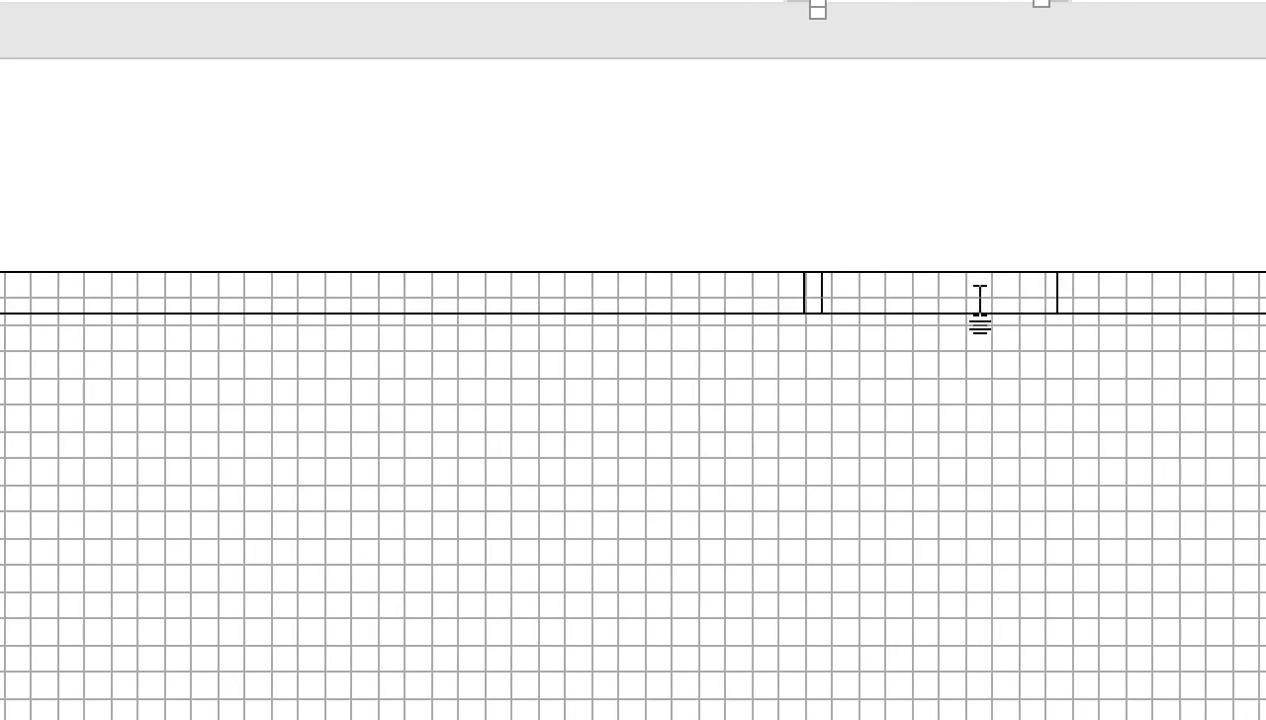
{"action": "left_click_drag", "start_coordinate": [947, 292], "coordinate": [758, 307]}
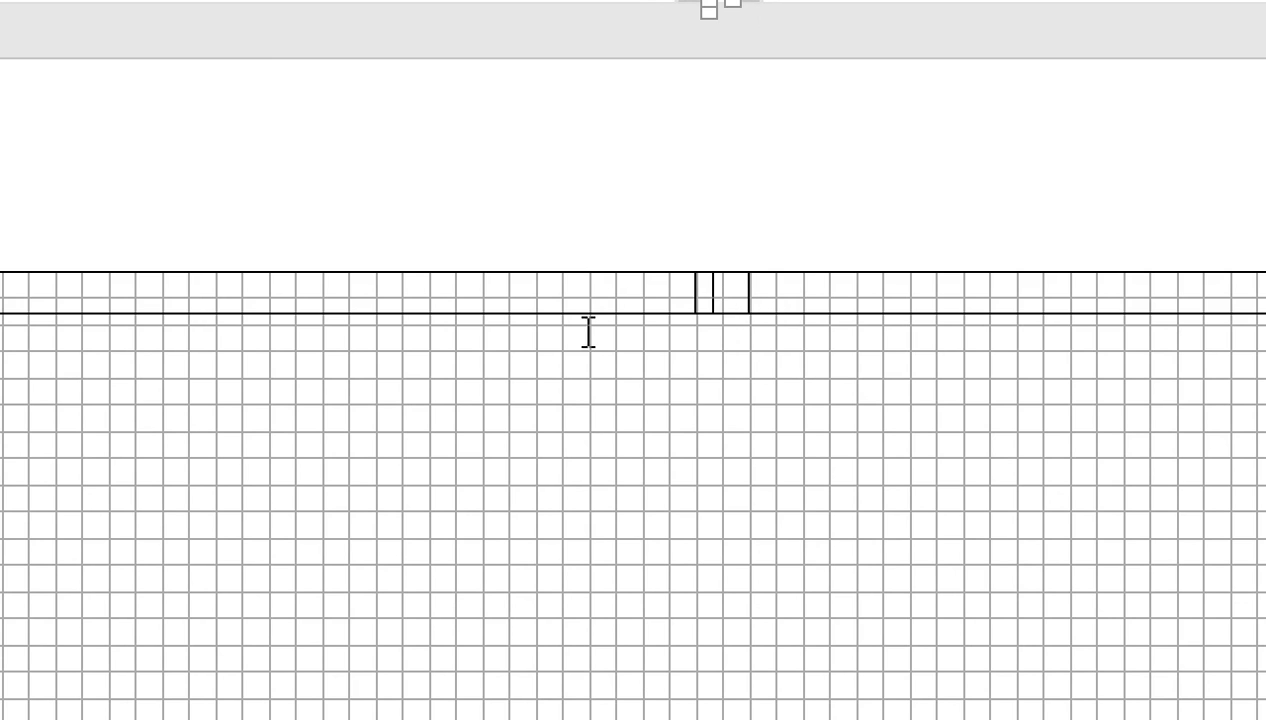
{"action": "left_click", "coordinate": [551, 300]}
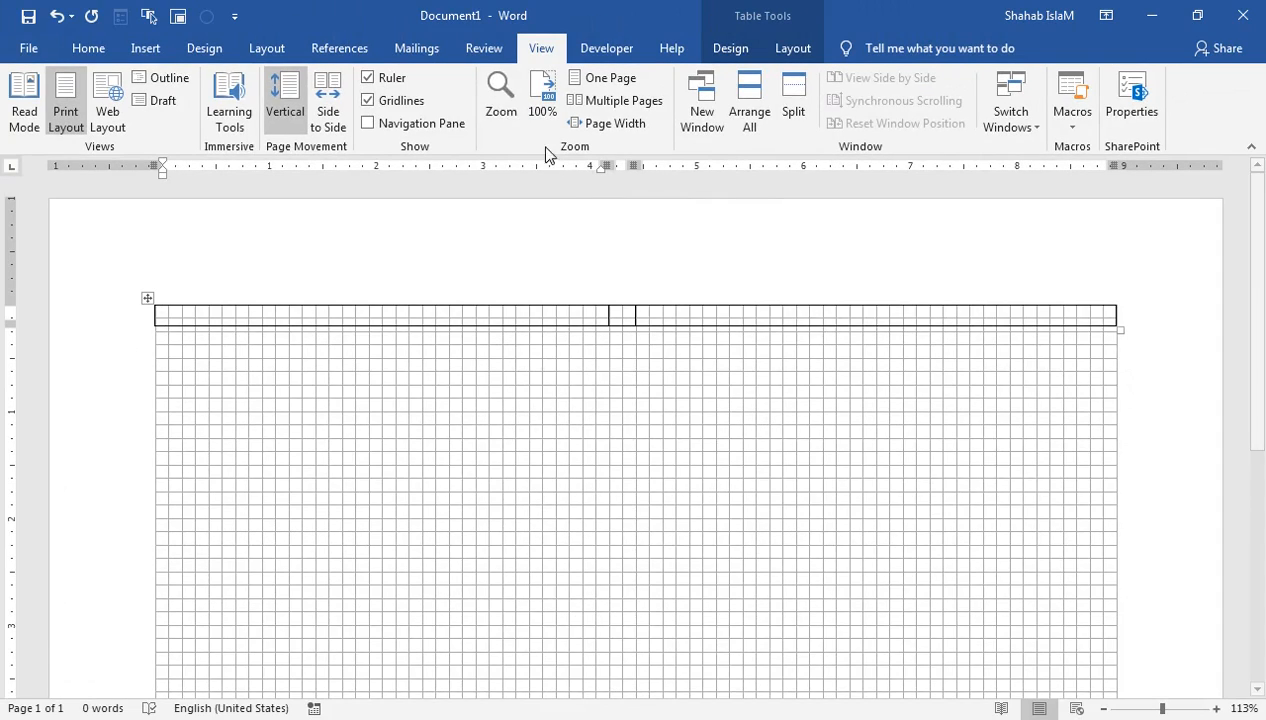
Step: Hide gridlines, insert a 6x6 table in the left cell, and merge its first row
{"action": "left_click", "coordinate": [396, 104]}
{"action": "left_click", "coordinate": [146, 46]}
{"action": "left_click", "coordinate": [130, 115]}
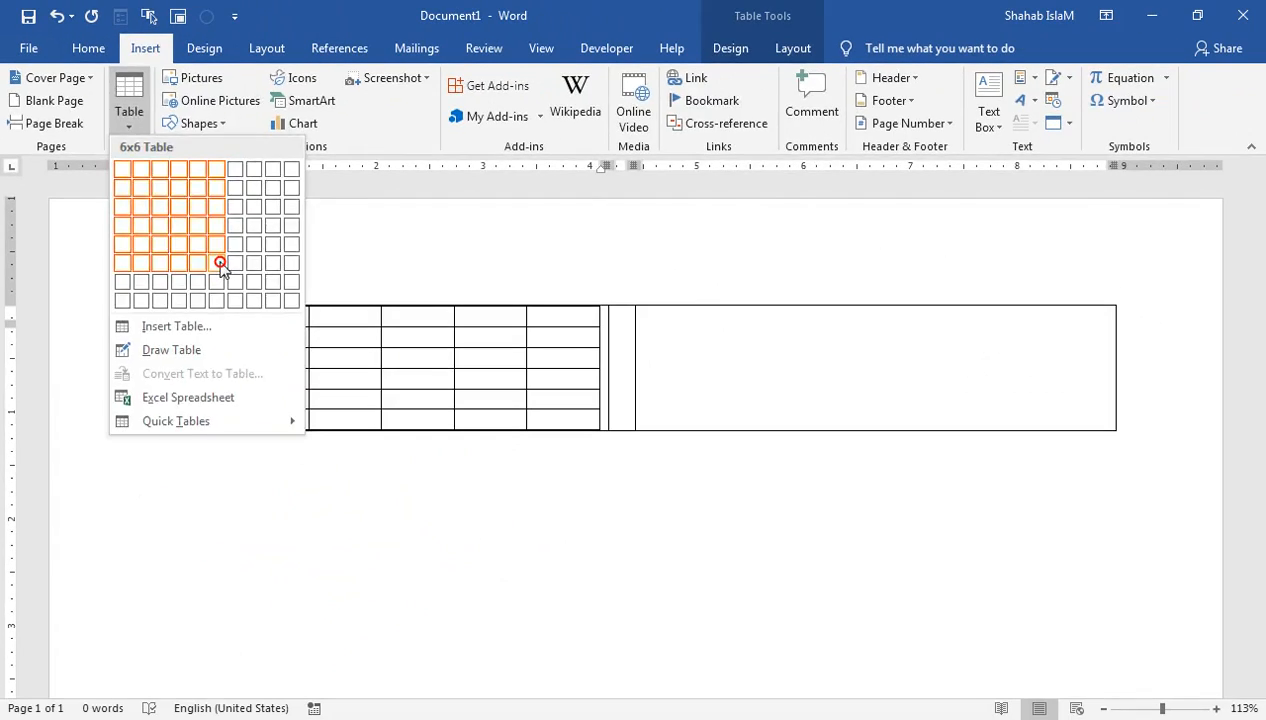
{"action": "left_click", "coordinate": [440, 526]}
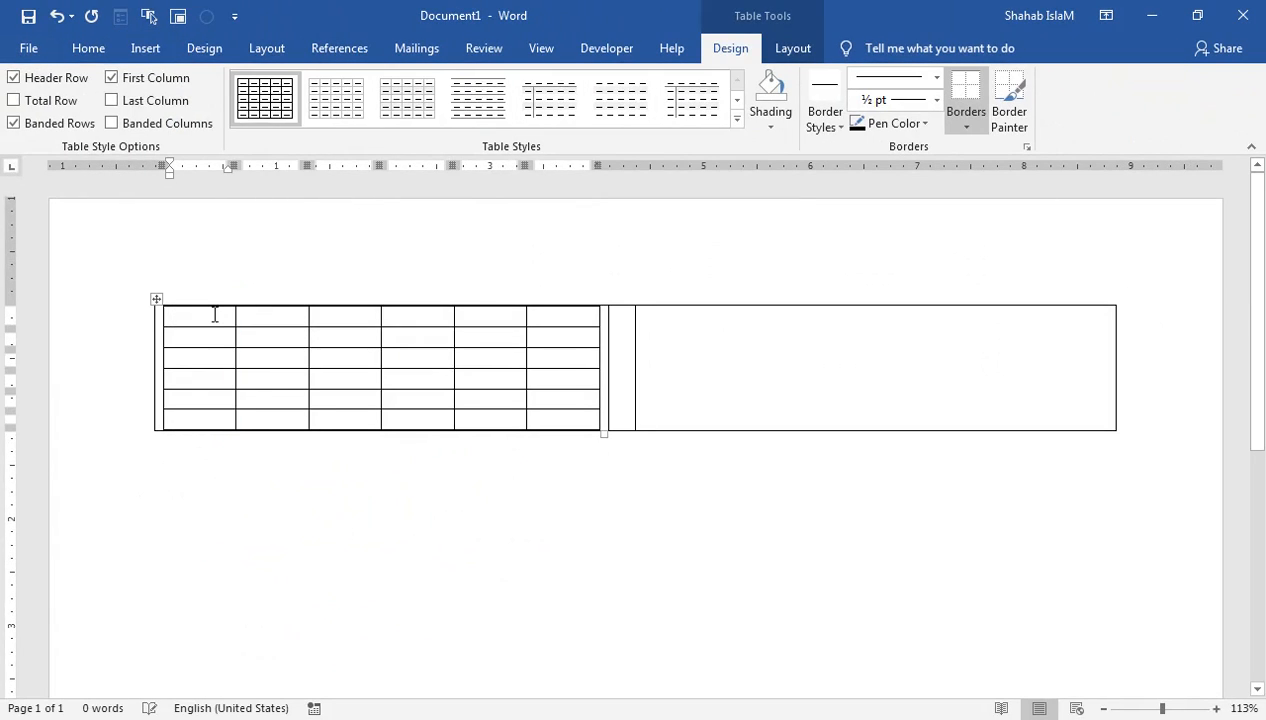
{"action": "left_click_drag", "start_coordinate": [245, 325], "coordinate": [546, 317]}
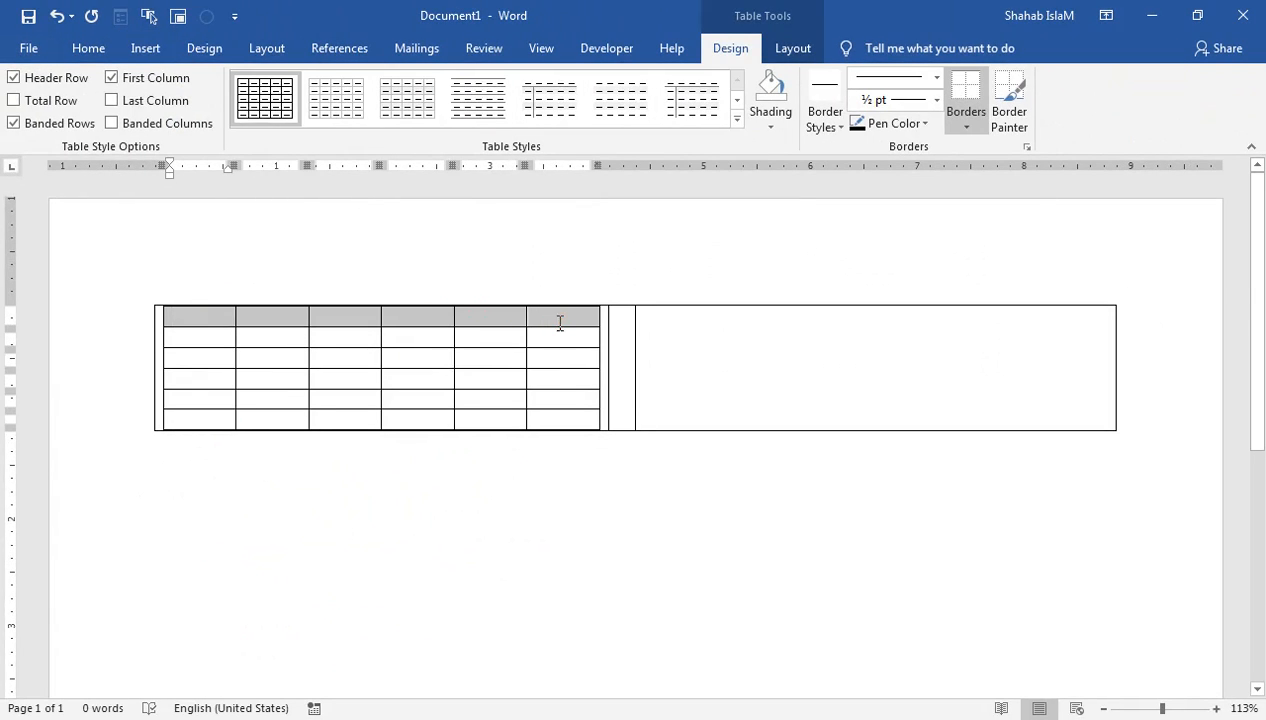
{"action": "left_click", "coordinate": [793, 48]}
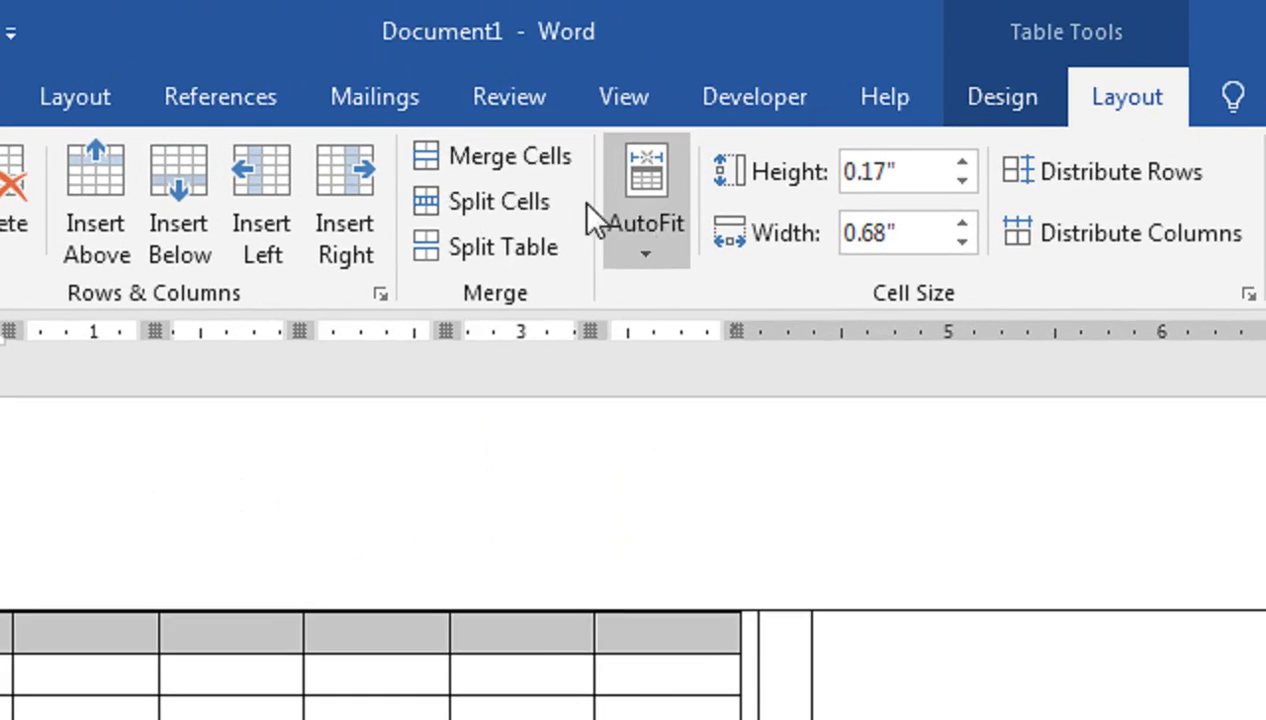
{"action": "left_click", "coordinate": [489, 168]}
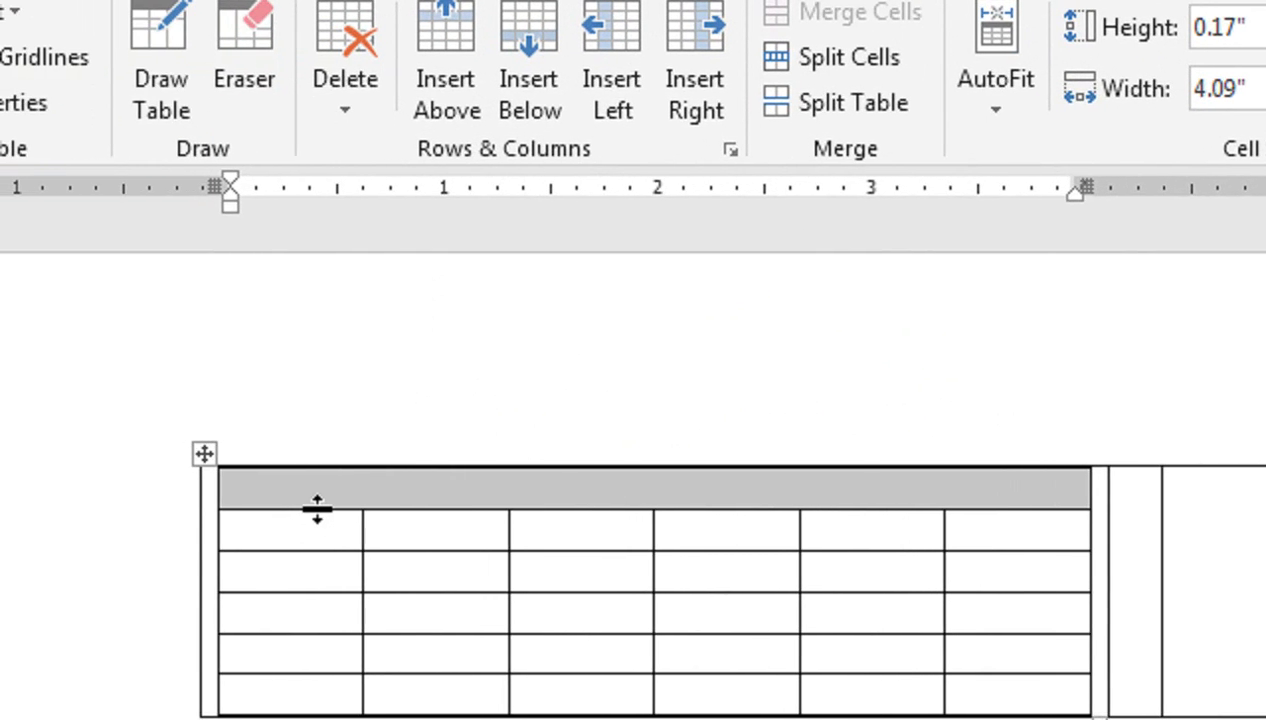
Step: Adjust the row heights, delete one row, and extend the table down the page
{"action": "mouse_move", "coordinate": [317, 509]}
{"action": "left_mouse_down"}
{"action": "mouse_move", "coordinate": [319, 551]}
{"action": "mouse_move", "coordinate": [323, 525]}
{"action": "left_mouse_up"}
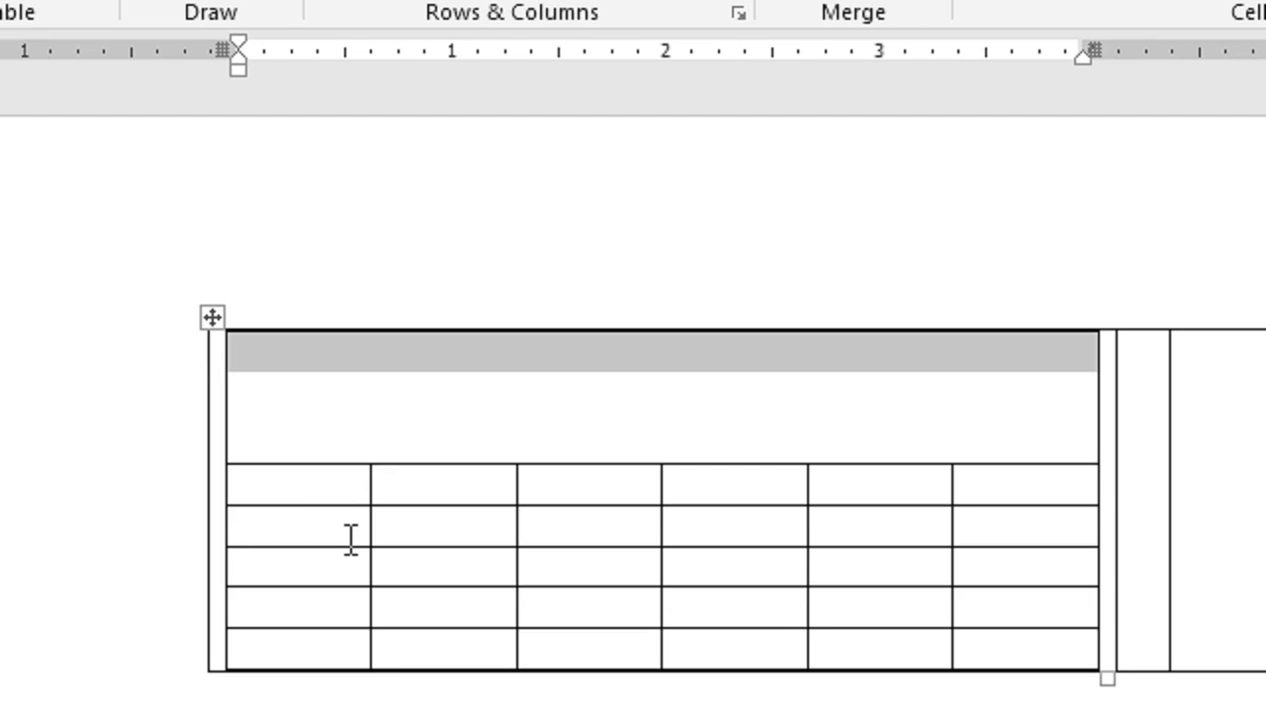
{"action": "left_click_drag", "start_coordinate": [593, 507], "coordinate": [606, 606]}
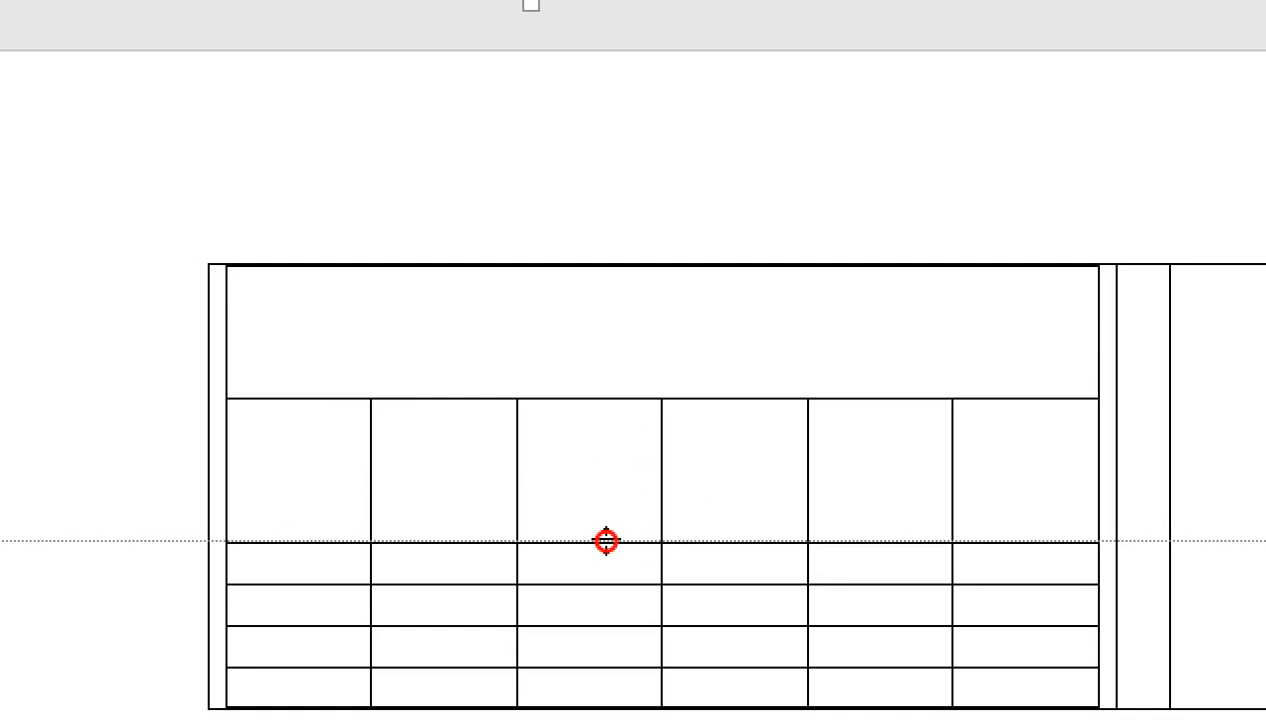
{"action": "left_click_drag", "start_coordinate": [606, 541], "coordinate": [606, 517]}
{"action": "left_click_drag", "start_coordinate": [348, 453], "coordinate": [960, 423]}
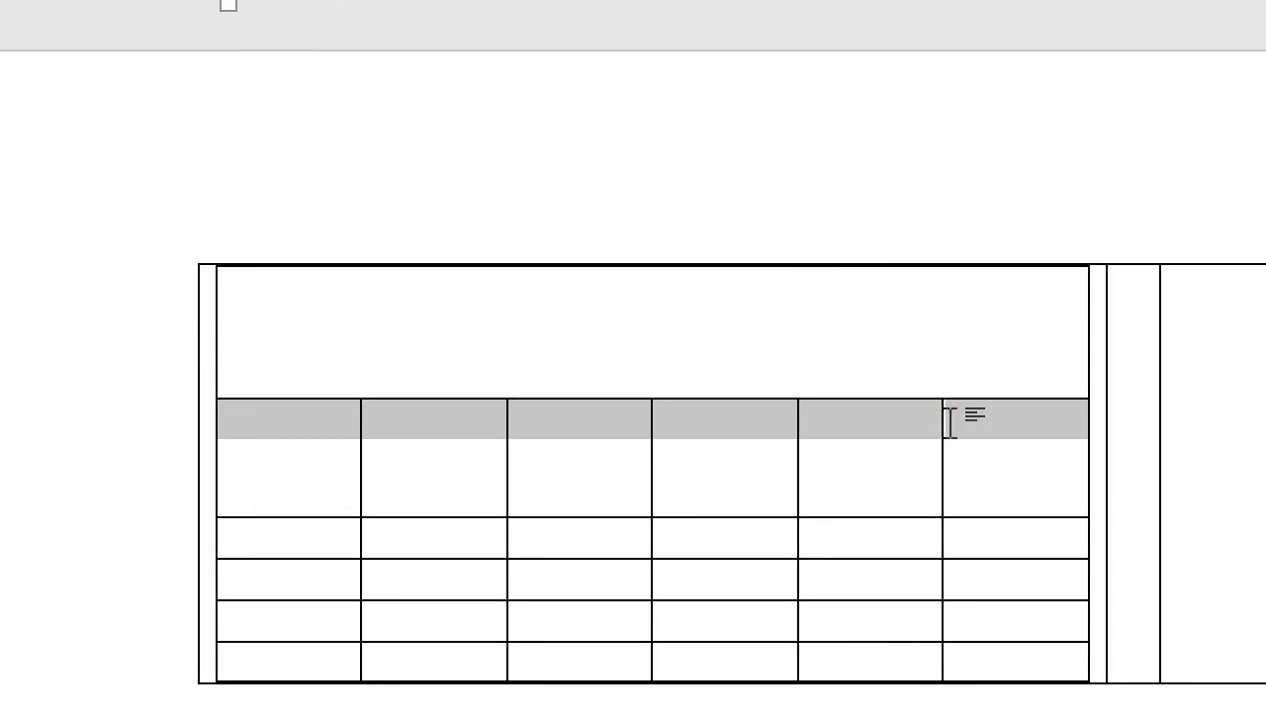
{"action": "right_click", "coordinate": [908, 420]}
{"action": "left_click", "coordinate": [916, 700]}
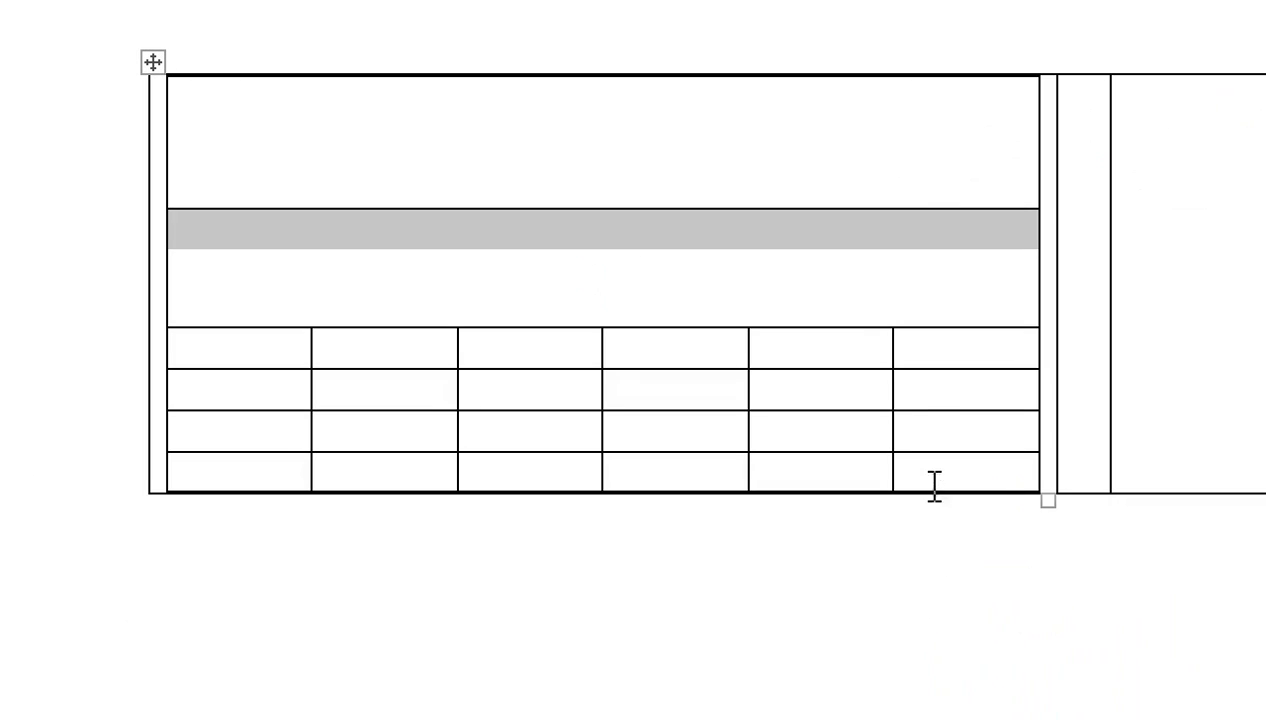
{"action": "left_click_drag", "start_coordinate": [286, 370], "coordinate": [290, 400]}
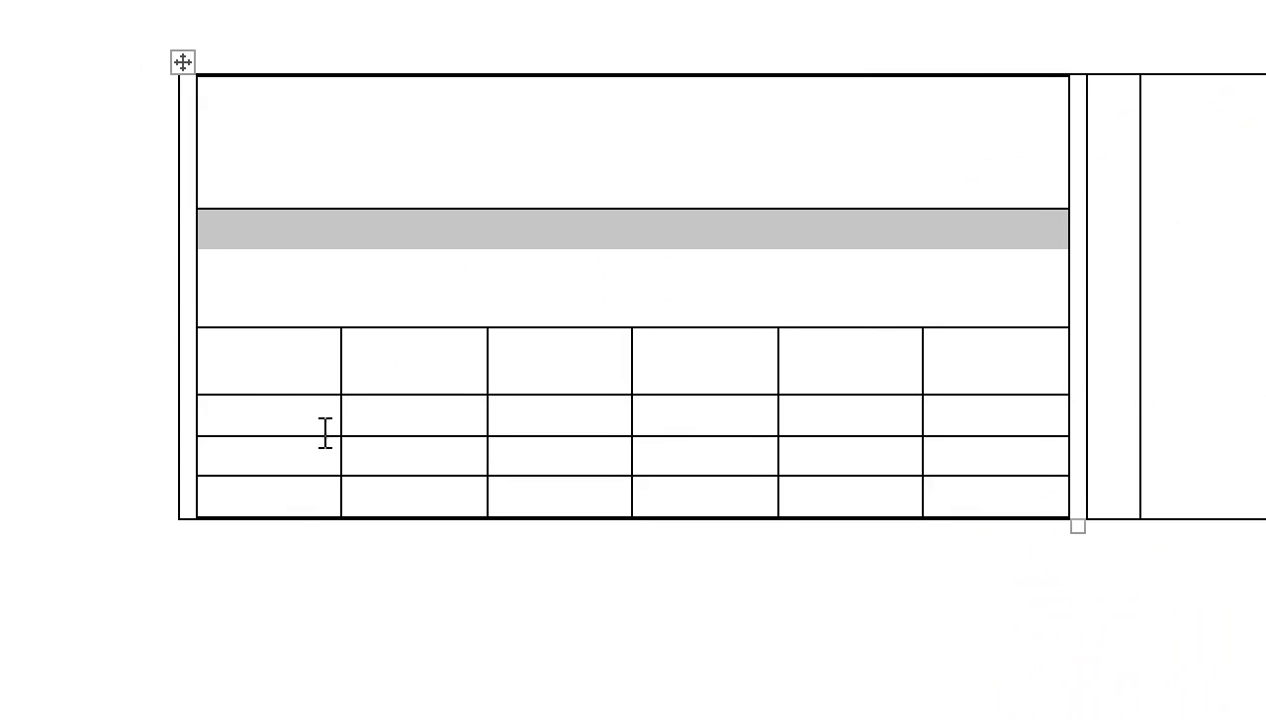
{"action": "left_click_drag", "start_coordinate": [309, 437], "coordinate": [333, 560]}
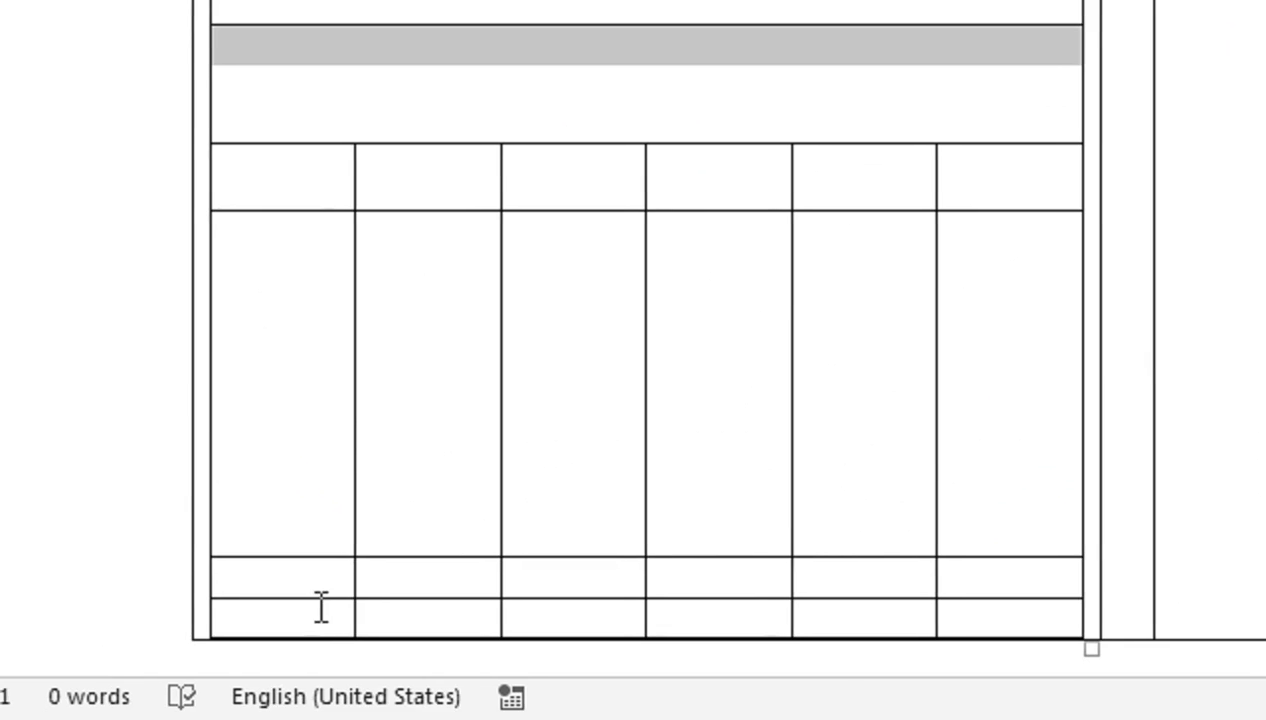
{"action": "left_click_drag", "start_coordinate": [321, 637], "coordinate": [330, 513]}
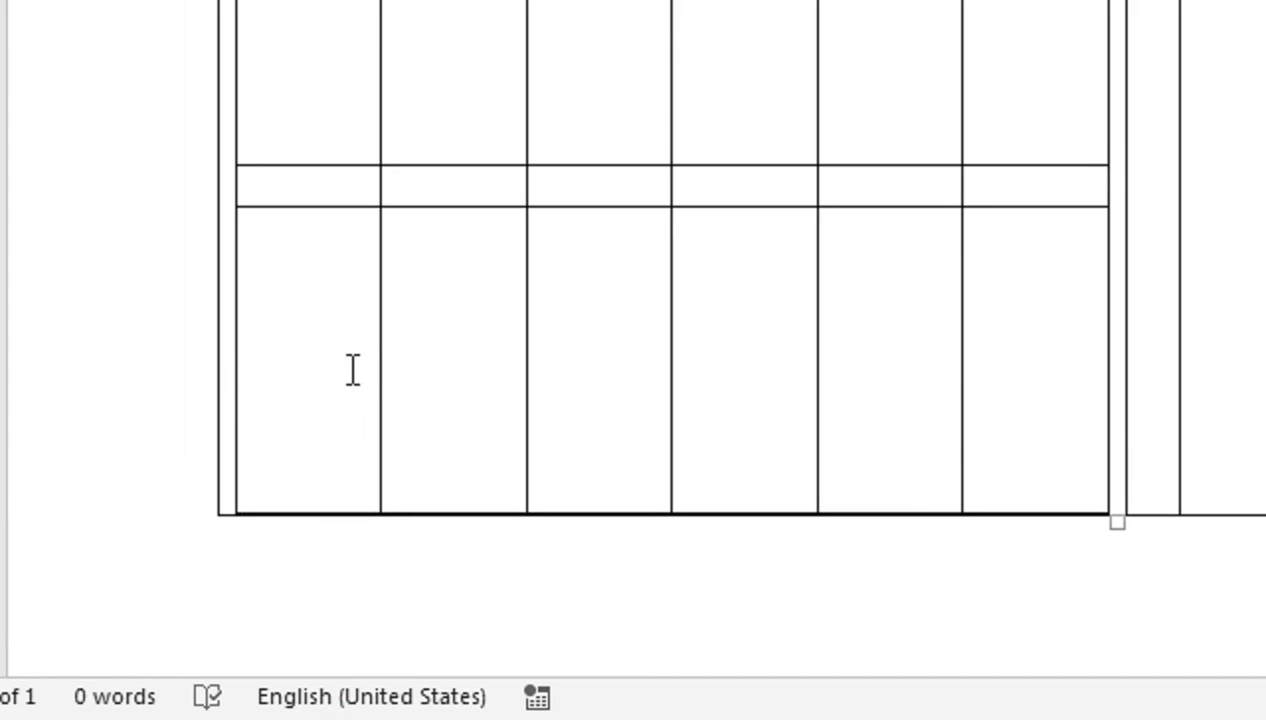
{"action": "left_click_drag", "start_coordinate": [351, 356], "coordinate": [1078, 333]}
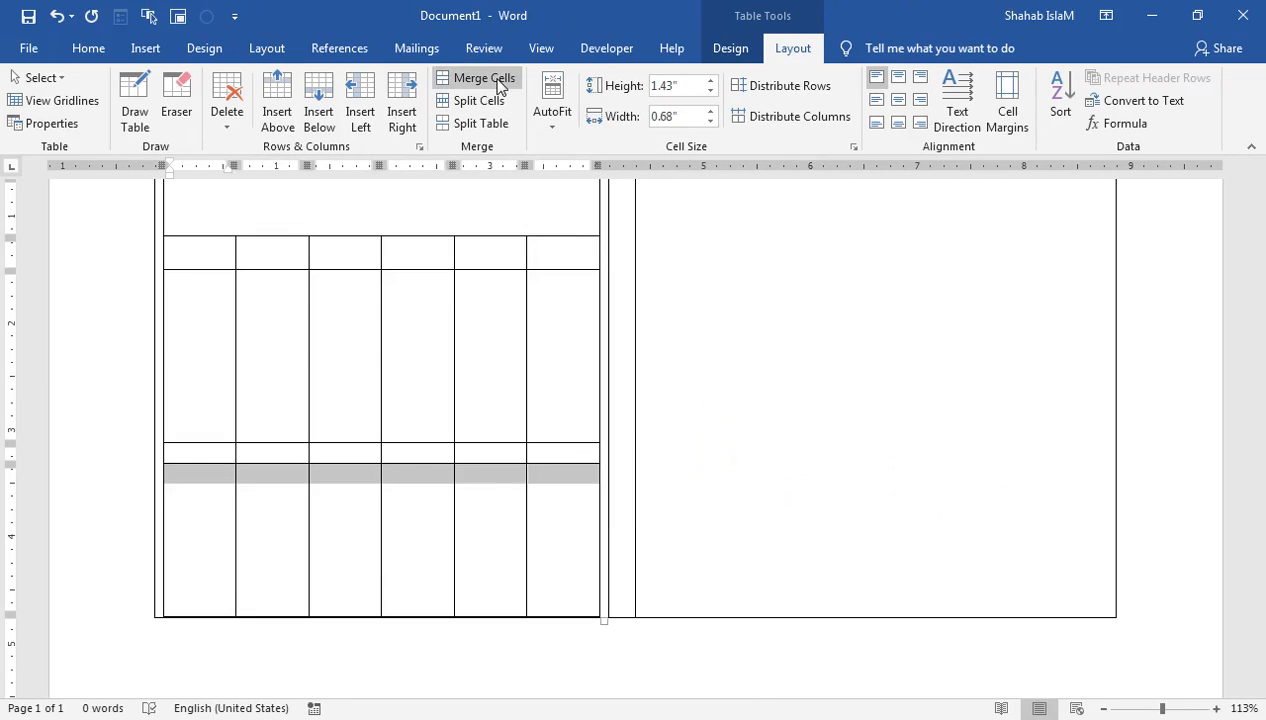
Step: Merge the bottom row, merge the short row's 2nd–4th cells, and type TOTAL in its first cell
{"action": "left_click", "coordinate": [475, 78]}
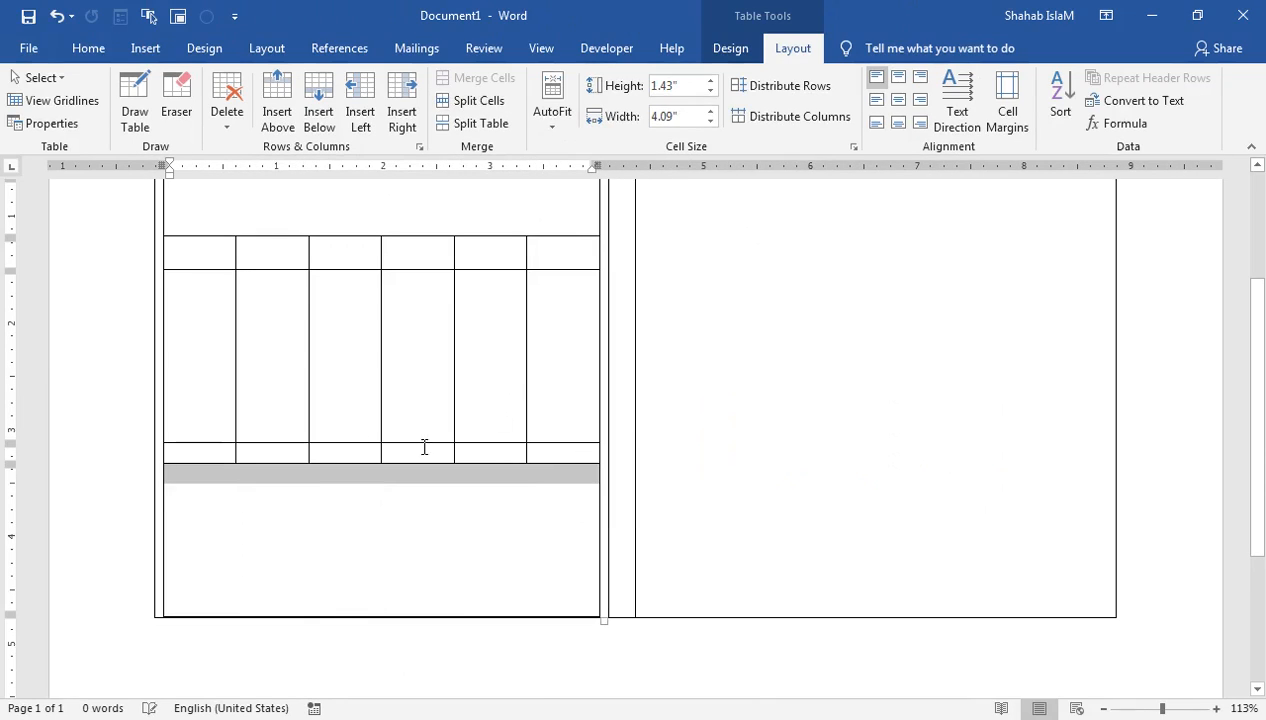
{"action": "left_click_drag", "start_coordinate": [291, 452], "coordinate": [447, 445]}
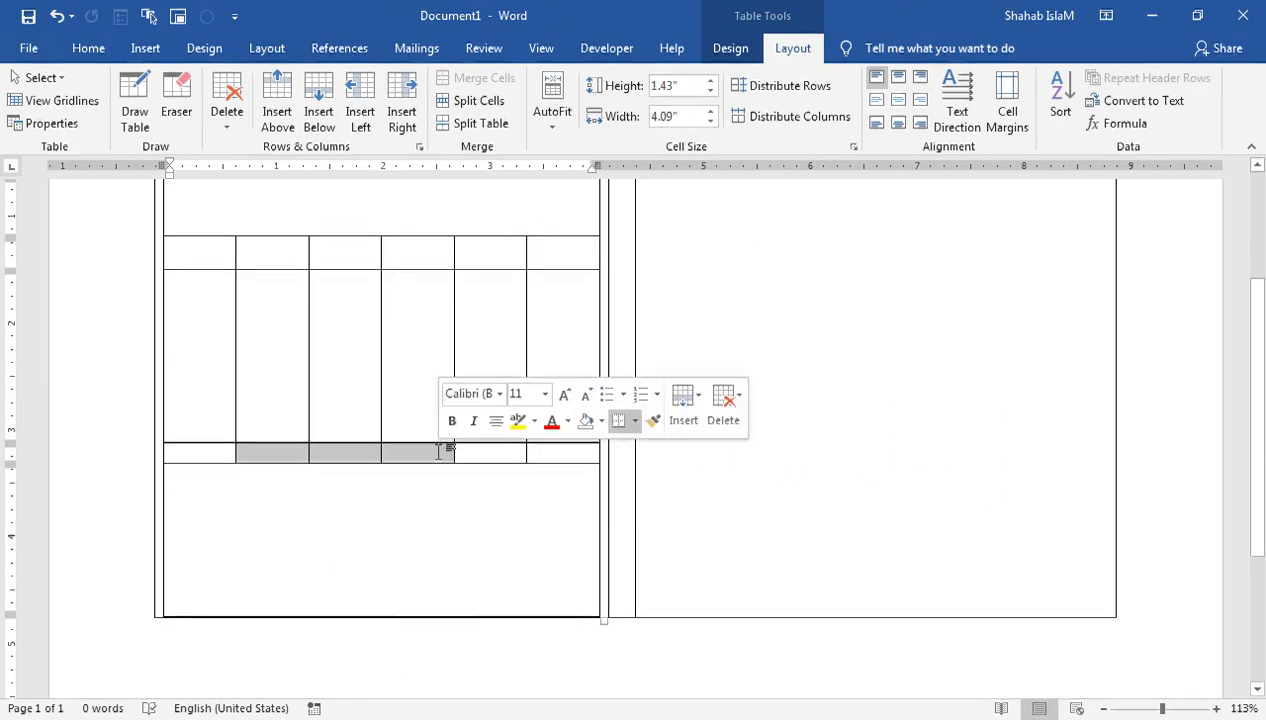
{"action": "left_click", "coordinate": [470, 78]}
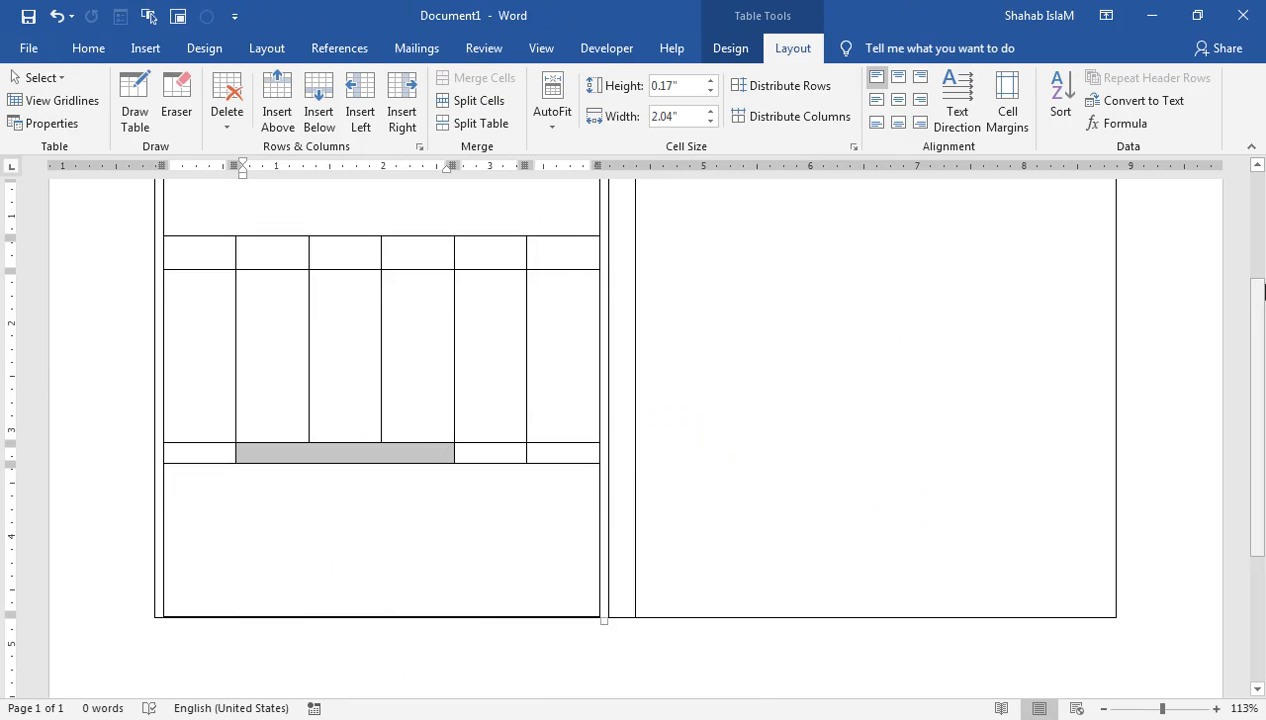
{"action": "left_click_drag", "start_coordinate": [1257, 303], "coordinate": [1259, 220]}
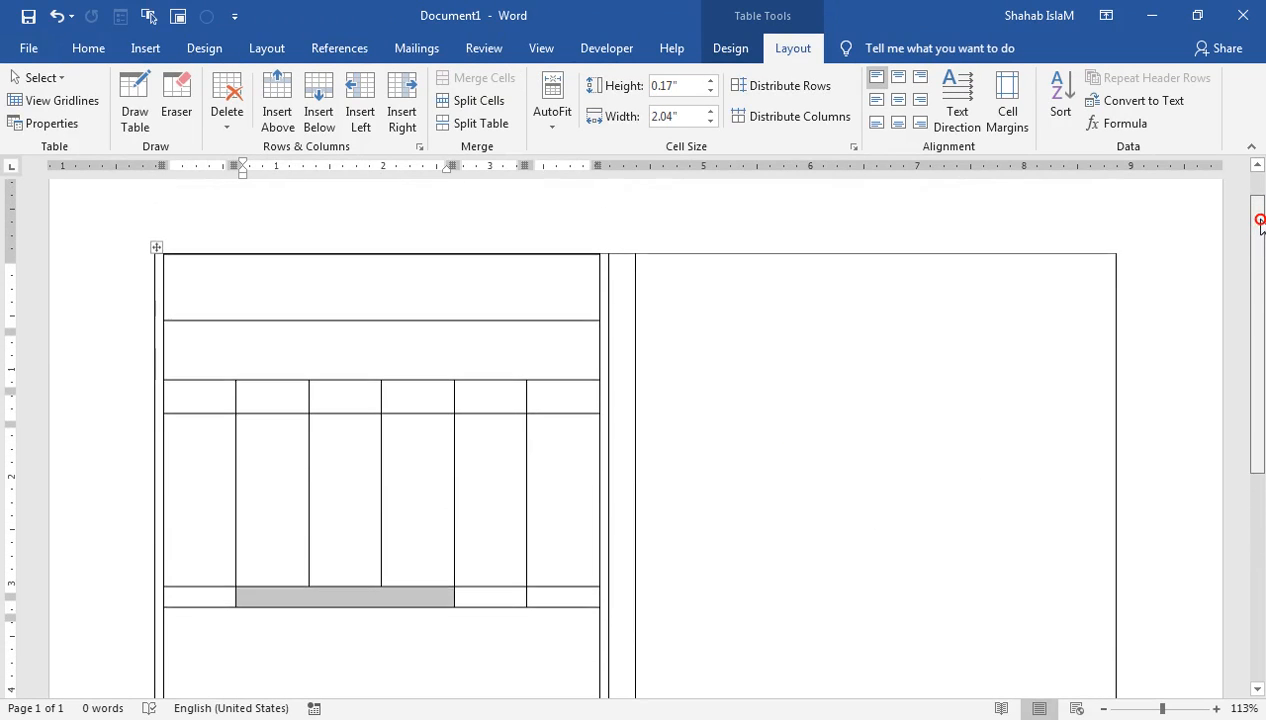
{"action": "left_click", "coordinate": [222, 604]}
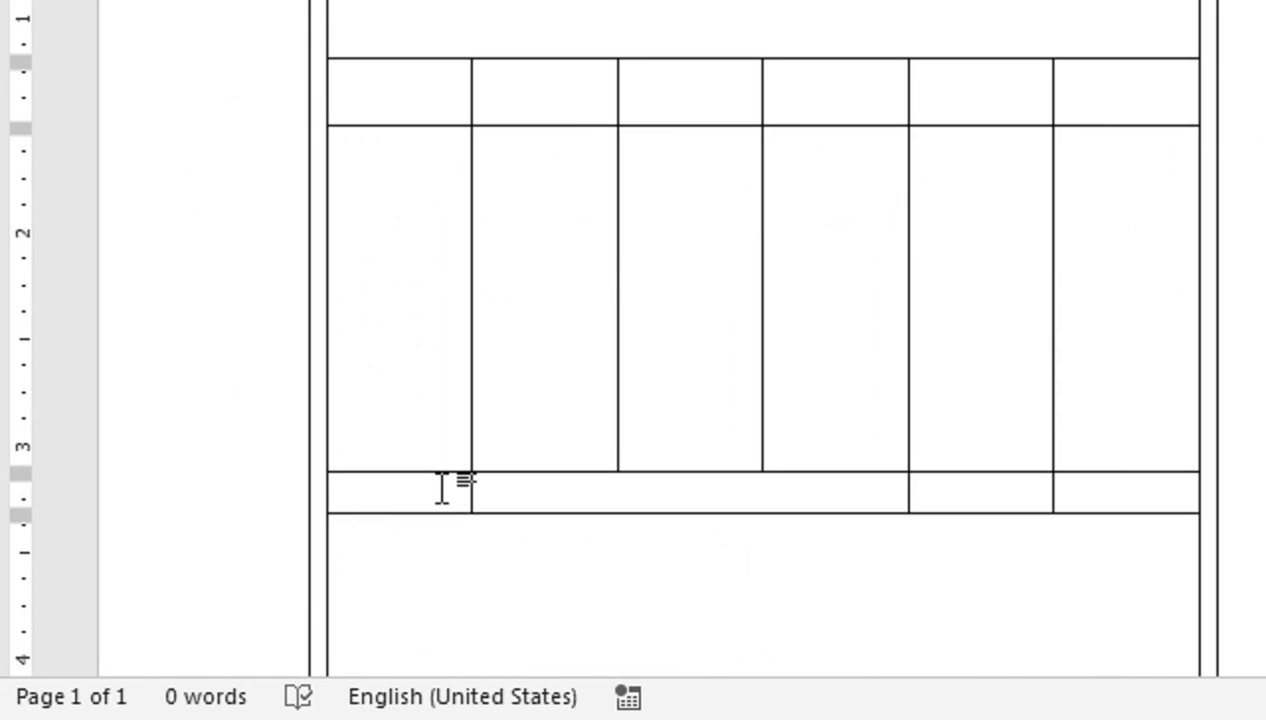
{"action": "type", "text": "TOTAL"}
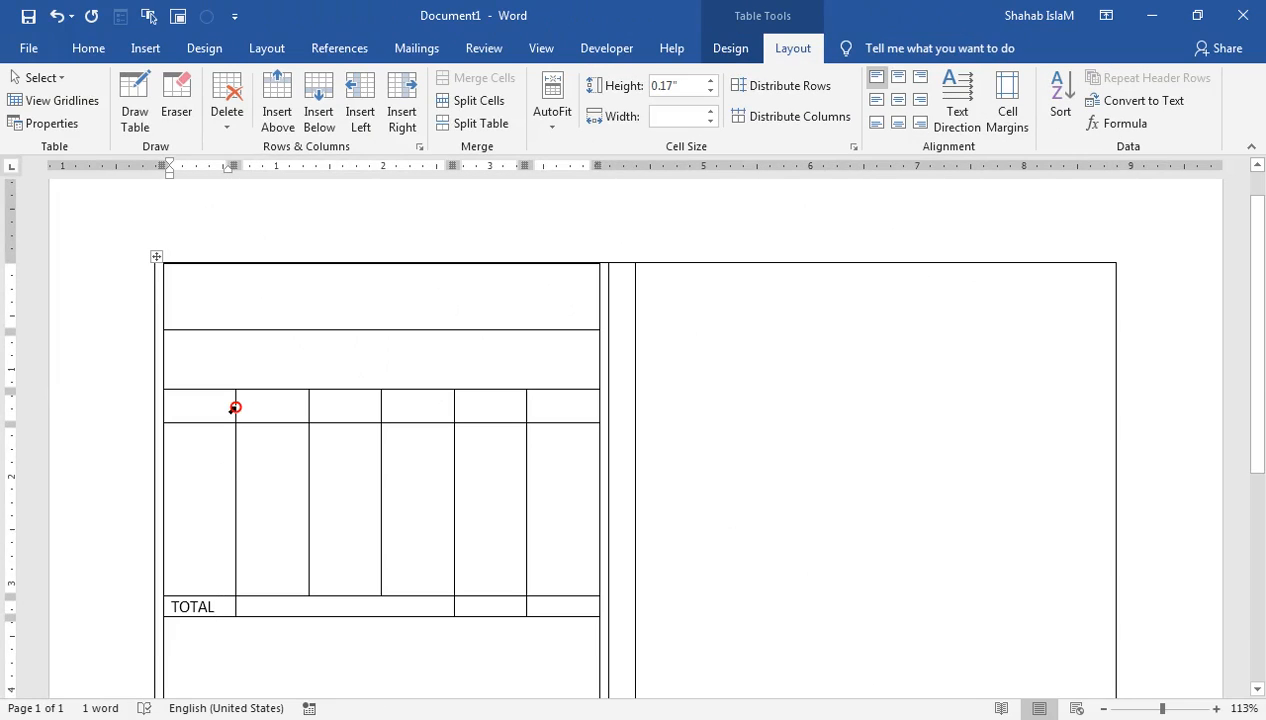
Step: Narrow the first column and widen the second, undoing a stray heading-border change
{"action": "left_click_drag", "start_coordinate": [235, 407], "coordinate": [226, 412]}
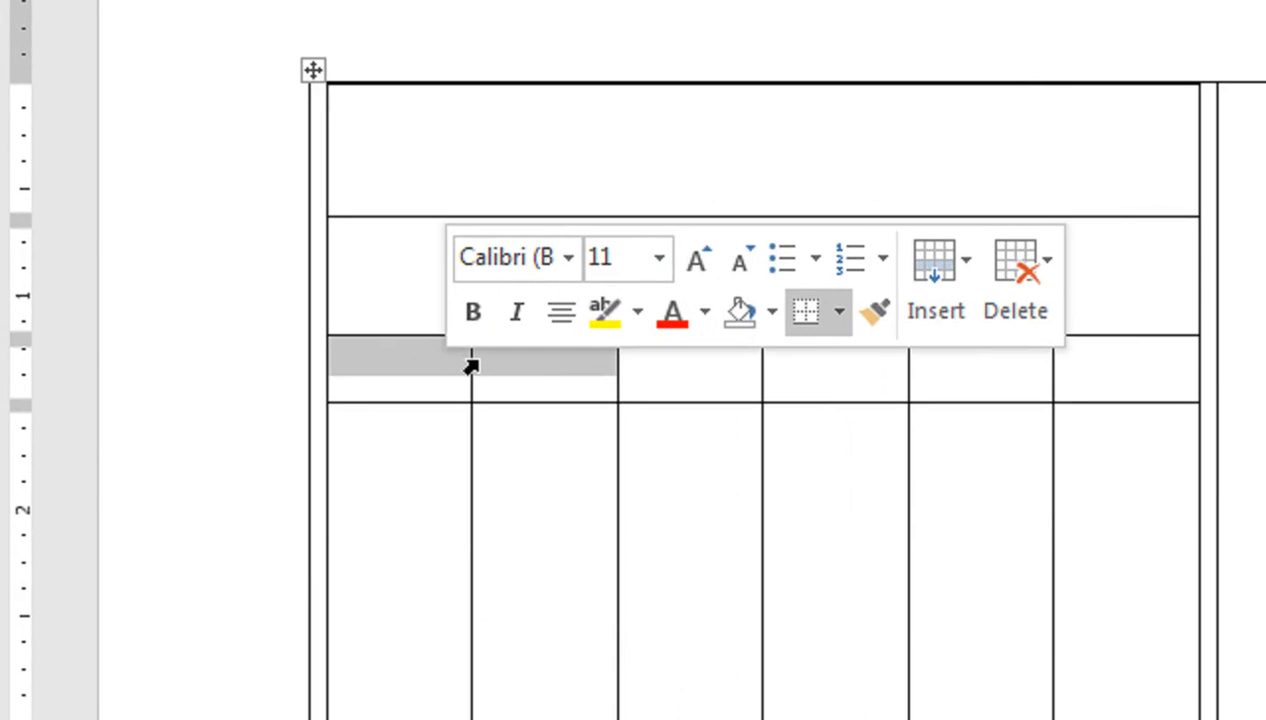
{"action": "left_click_drag", "start_coordinate": [471, 360], "coordinate": [432, 373]}
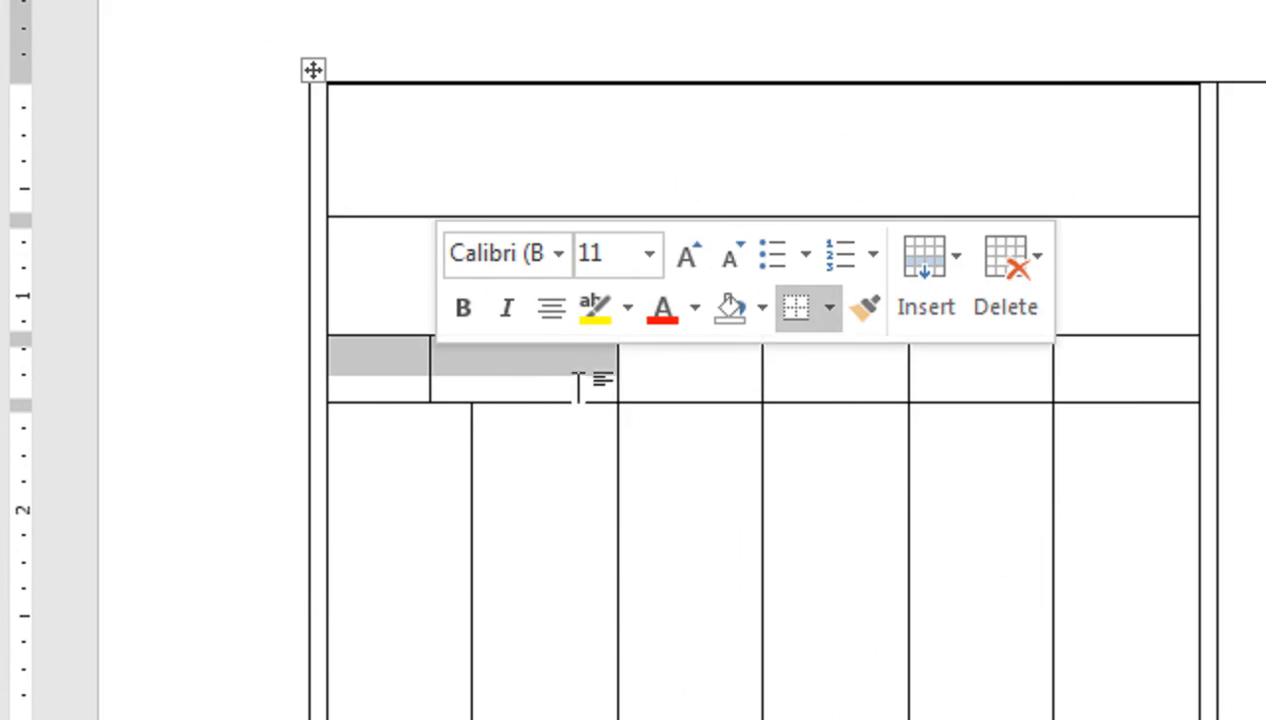
{"action": "key", "text": "ctrl+z"}
{"action": "left_click", "coordinate": [496, 432]}
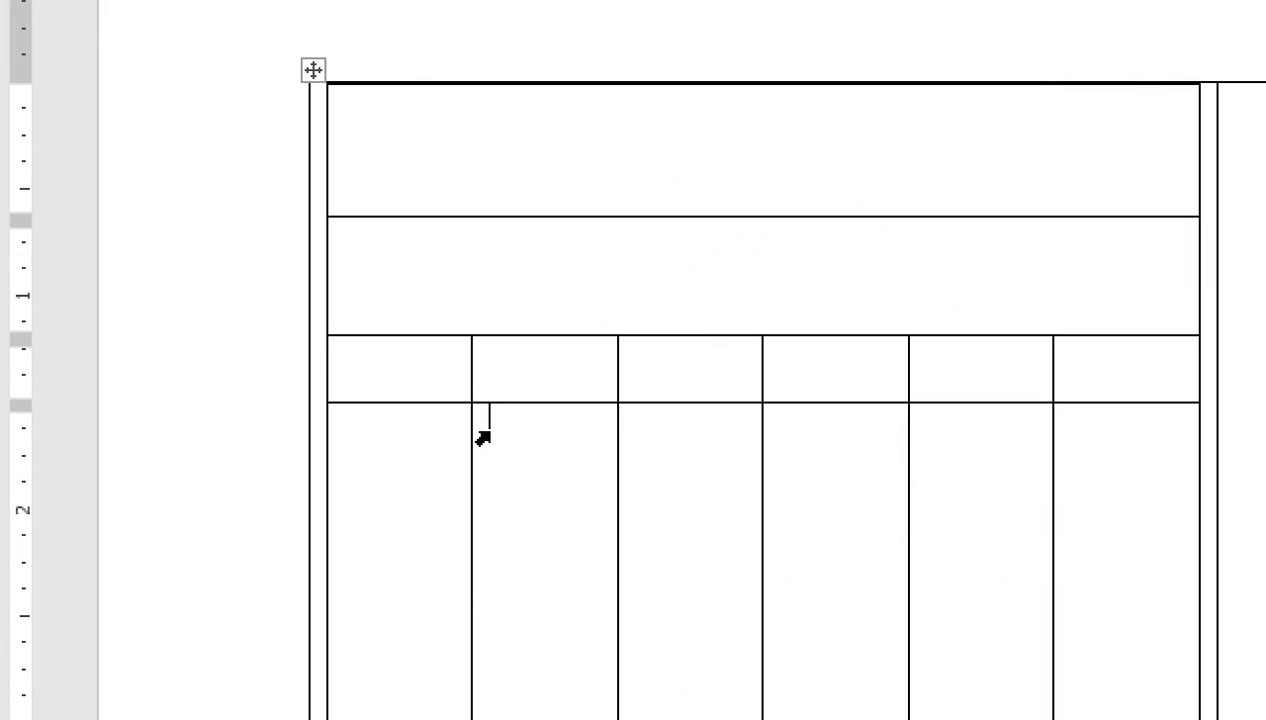
{"action": "left_click_drag", "start_coordinate": [468, 450], "coordinate": [442, 457]}
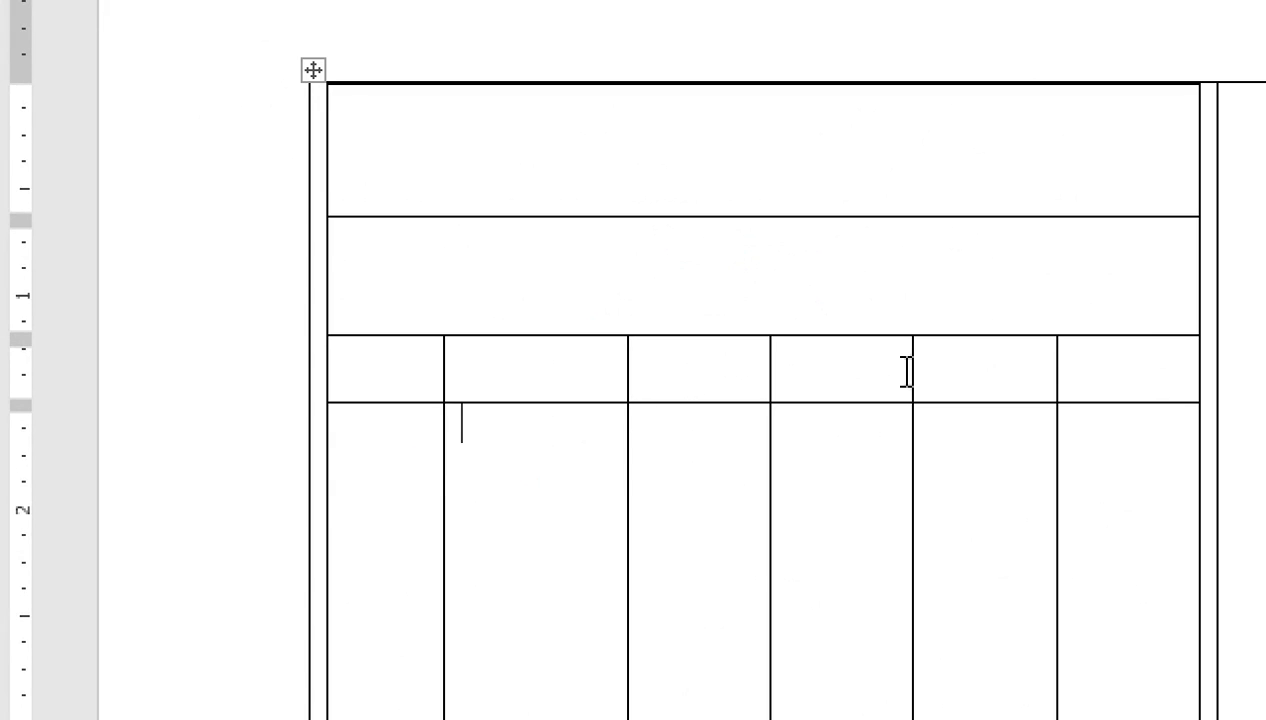
{"action": "left_click_drag", "start_coordinate": [624, 376], "coordinate": [842, 379]}
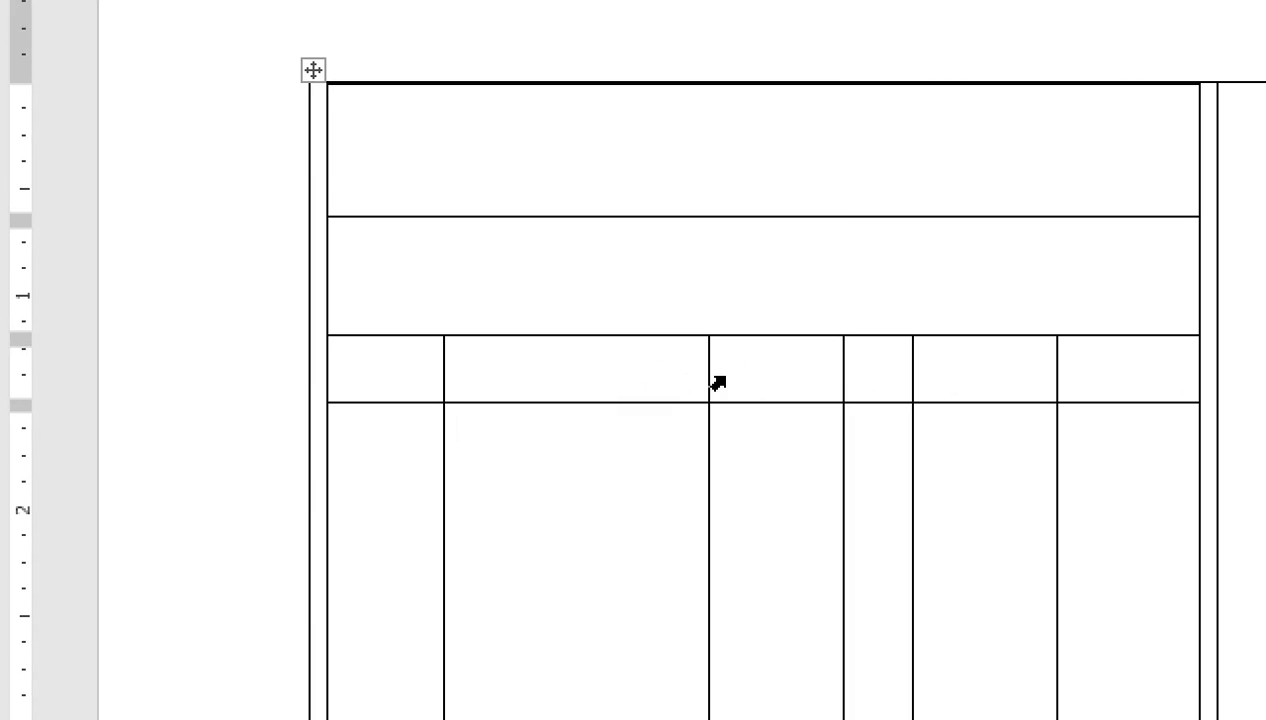
Step: Type the headings S.N, PARTICULARS, QTY and RATE across the first row, fixing typos
{"action": "left_click", "coordinate": [360, 357]}
{"action": "type", "text": "S.N "}
{"action": "type", "text": "PART"}
{"action": "type", "text": "ICU"}
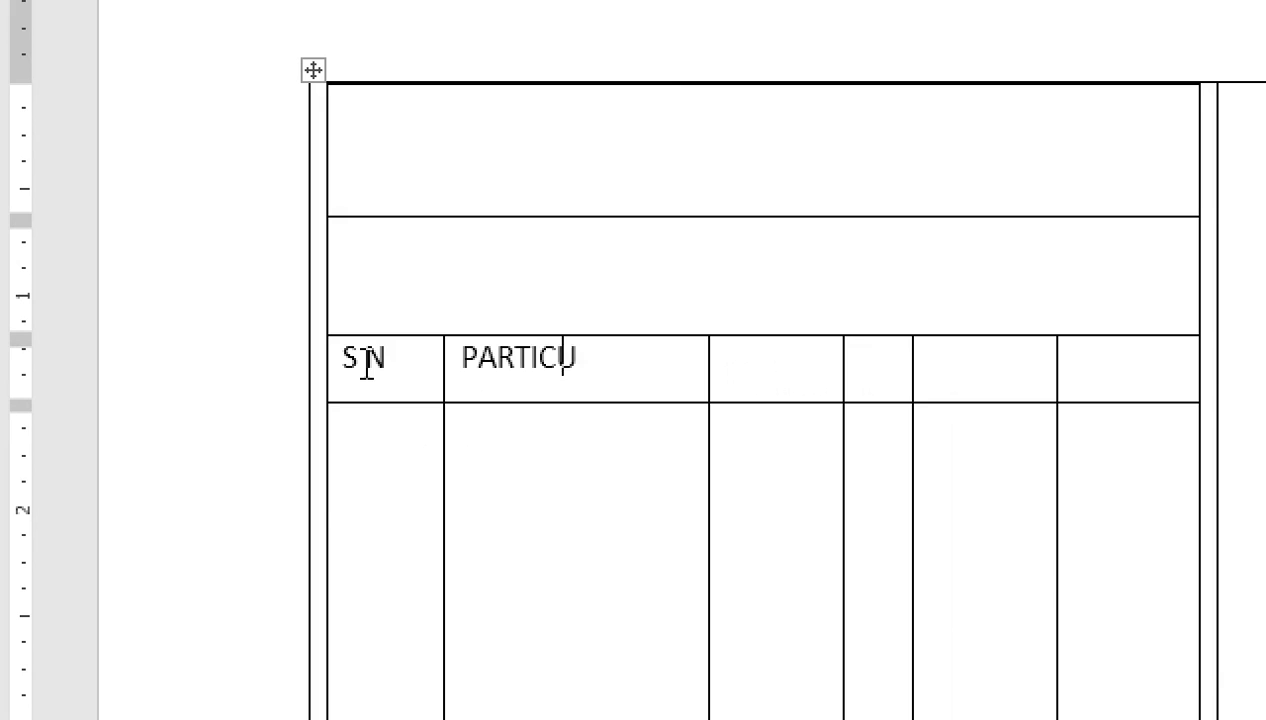
{"action": "type", "text": "LARS "}
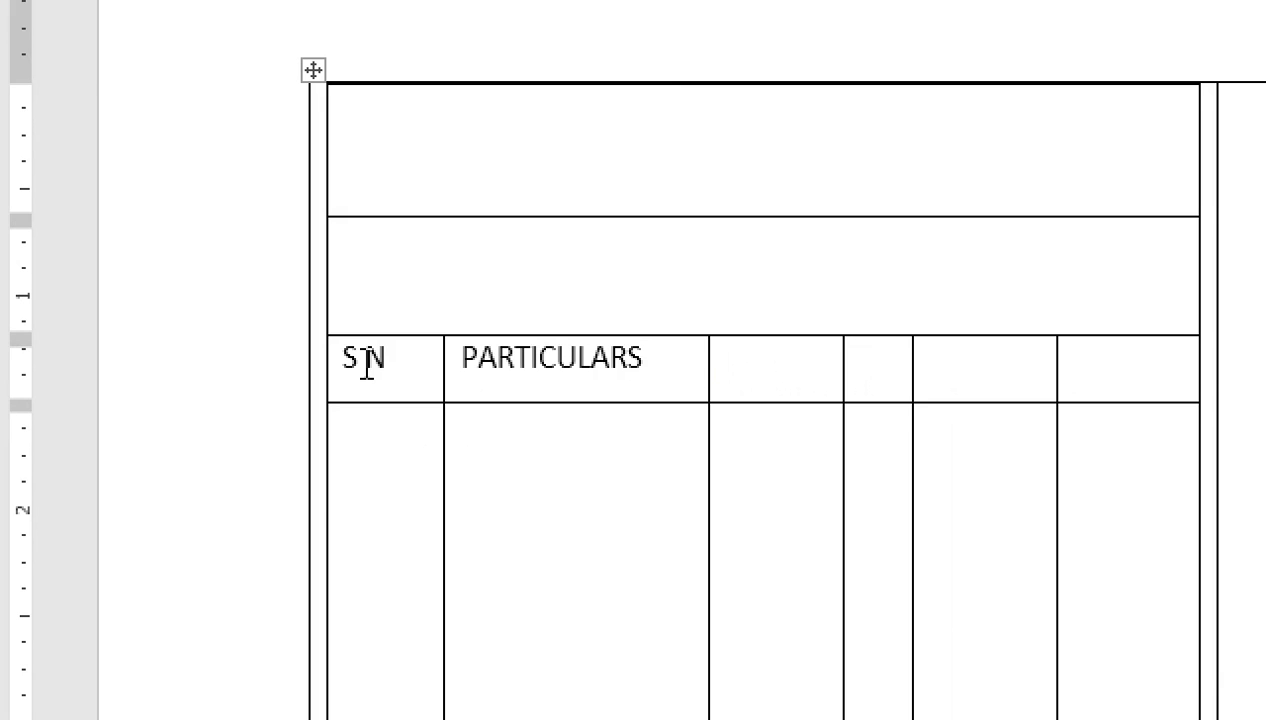
{"action": "type", "text": "qtr"}
{"action": "key", "text": "BackSpace"}
{"action": "type", "text": "QTR"}
{"action": "key", "text": "BackSpace"}
{"action": "type", "text": "Y"}
{"action": "key", "text": "Tab"}
{"action": "type", "text": "RATE"}
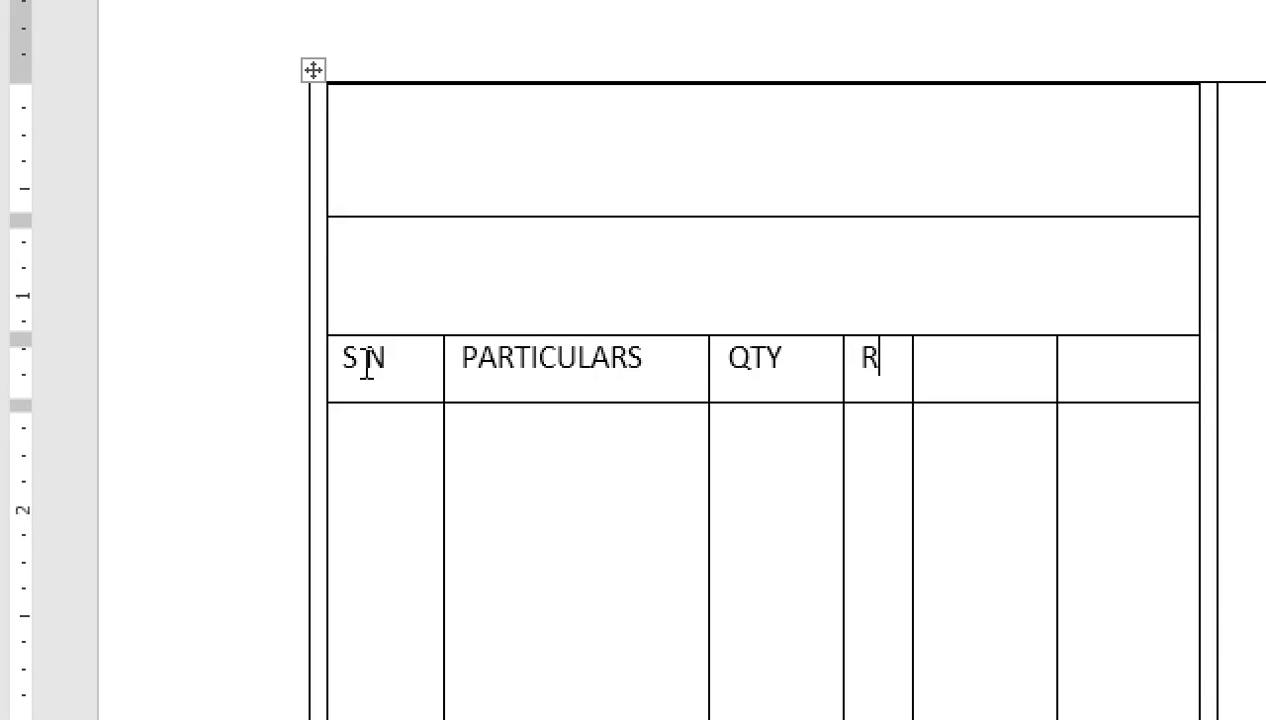
{"action": "key", "text": "Tab"}
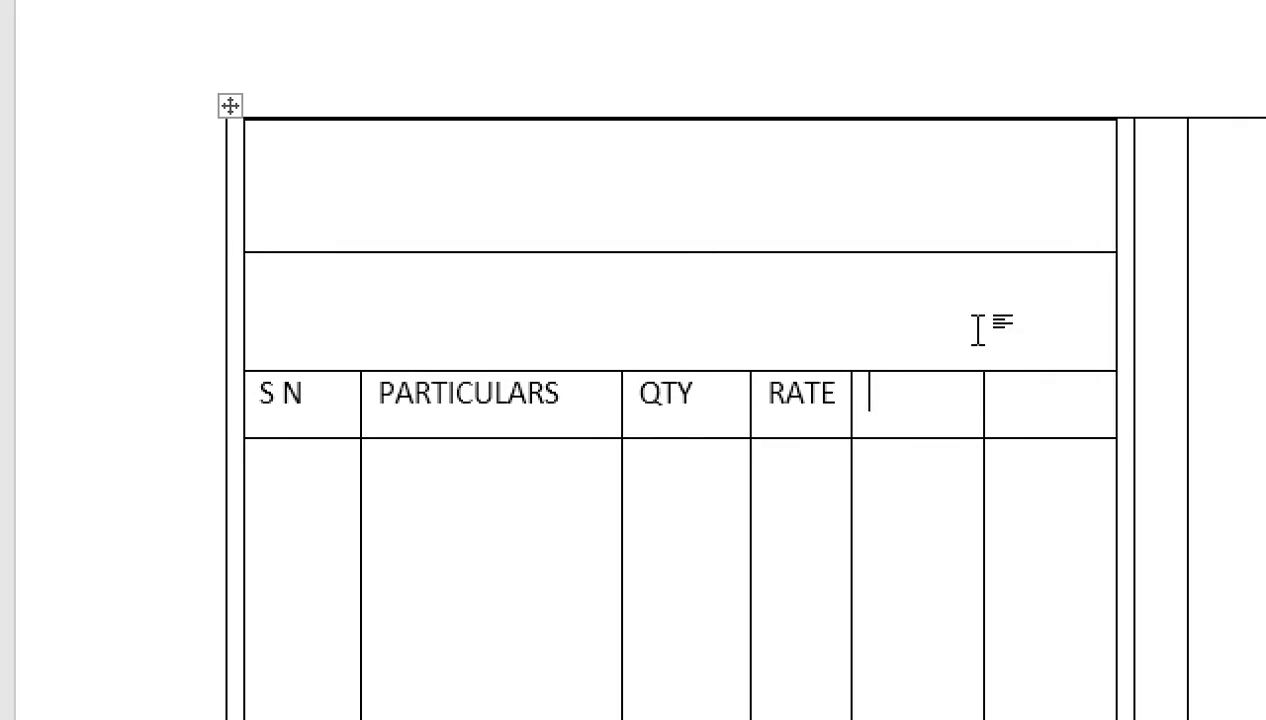
{"action": "left_click", "coordinate": [1063, 371]}
Step: Combine the two blank cells following RATE into one and lower the header row's bottom border slightly
{"action": "left_click_drag", "start_coordinate": [950, 407], "coordinate": [971, 404]}
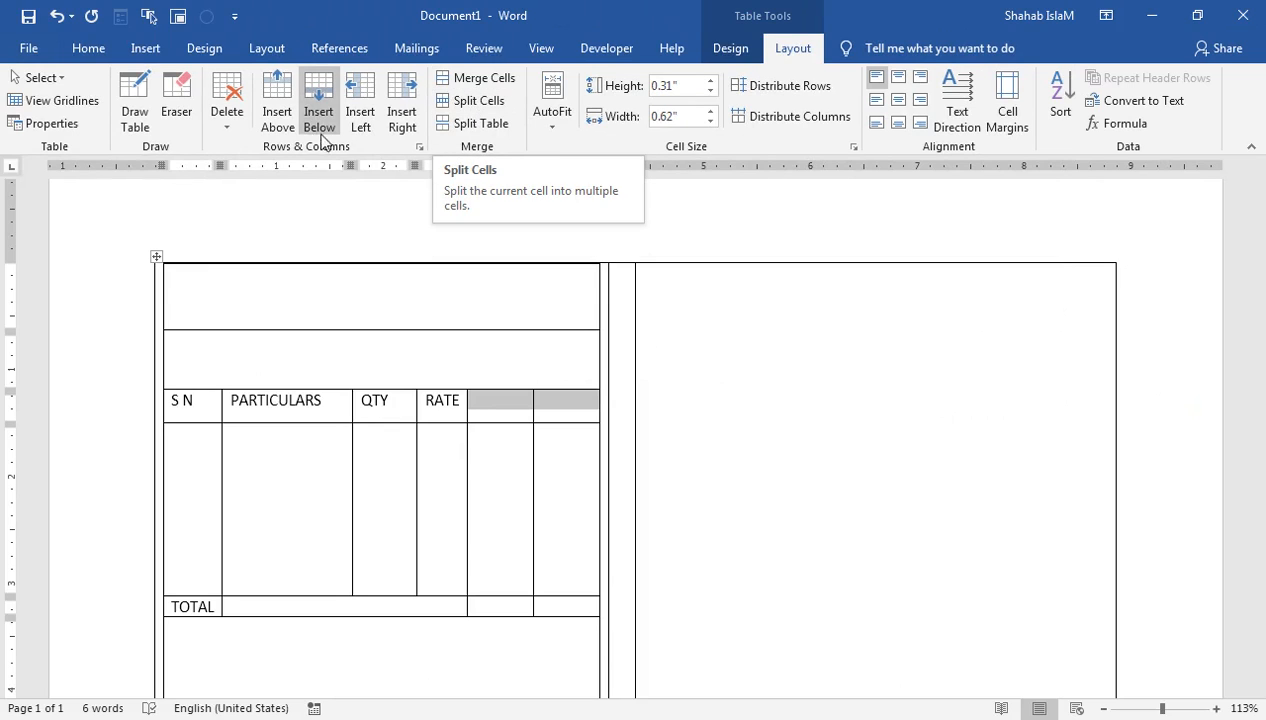
{"action": "left_click", "coordinate": [475, 78]}
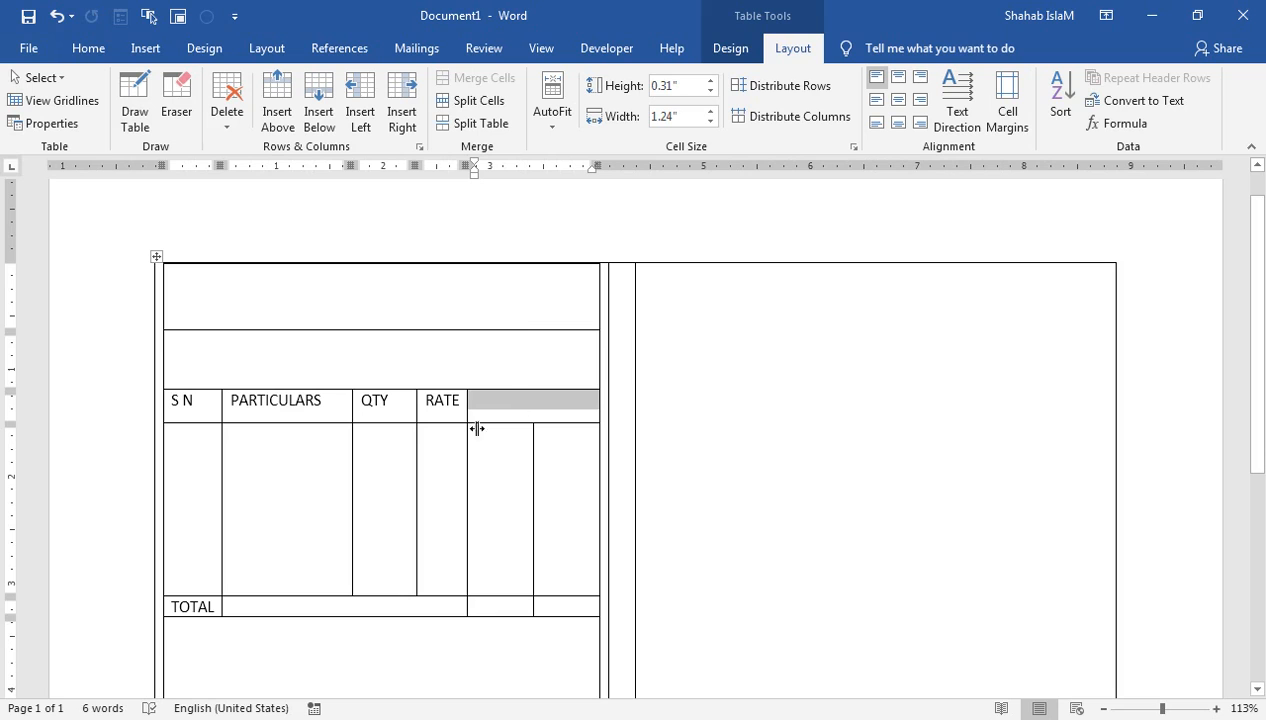
{"action": "left_click_drag", "start_coordinate": [207, 423], "coordinate": [207, 428]}
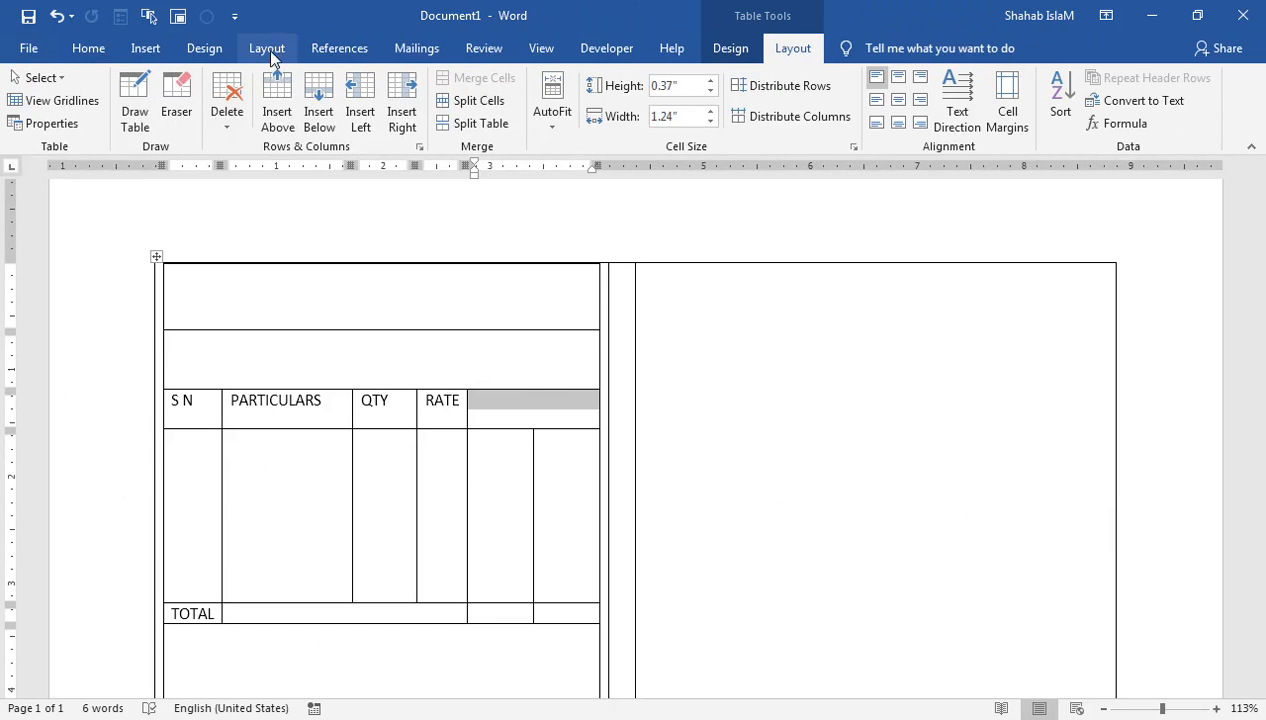
{"action": "left_click", "coordinate": [266, 48]}
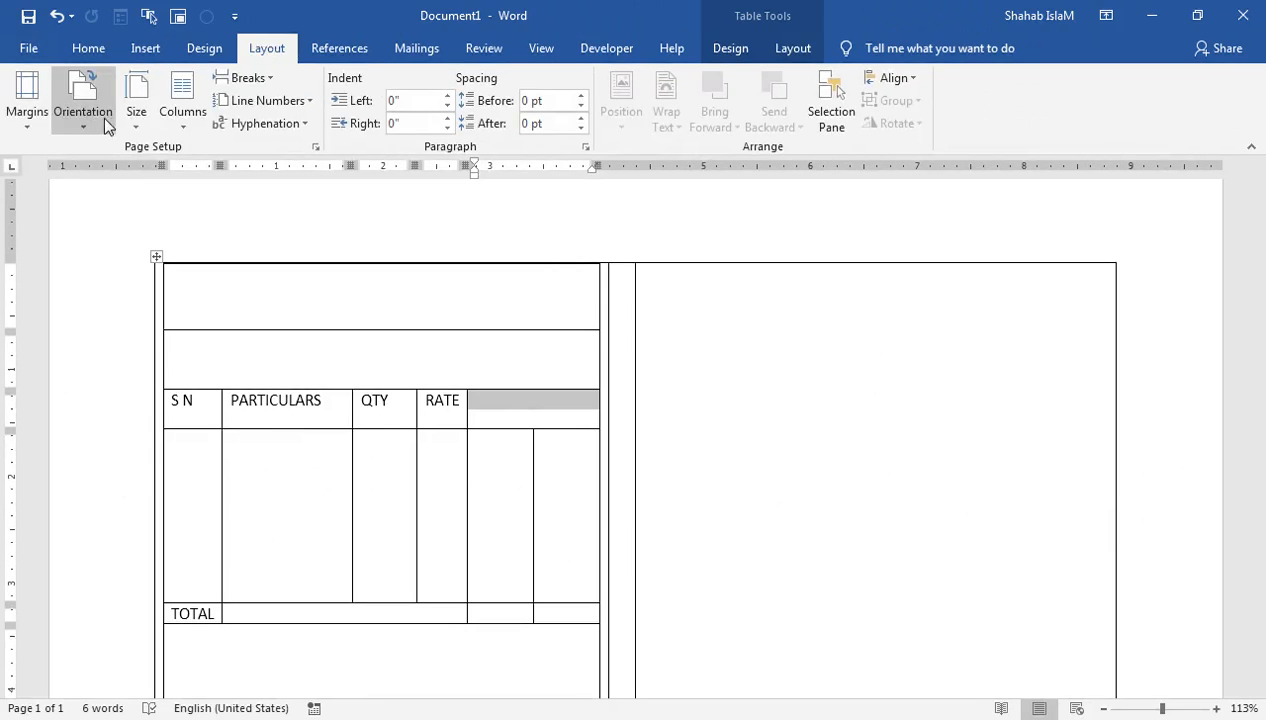
{"action": "left_click", "coordinate": [85, 121]}
Step: Try Narrow page margins, then set the page back to Normal margins
{"action": "left_click", "coordinate": [45, 245]}
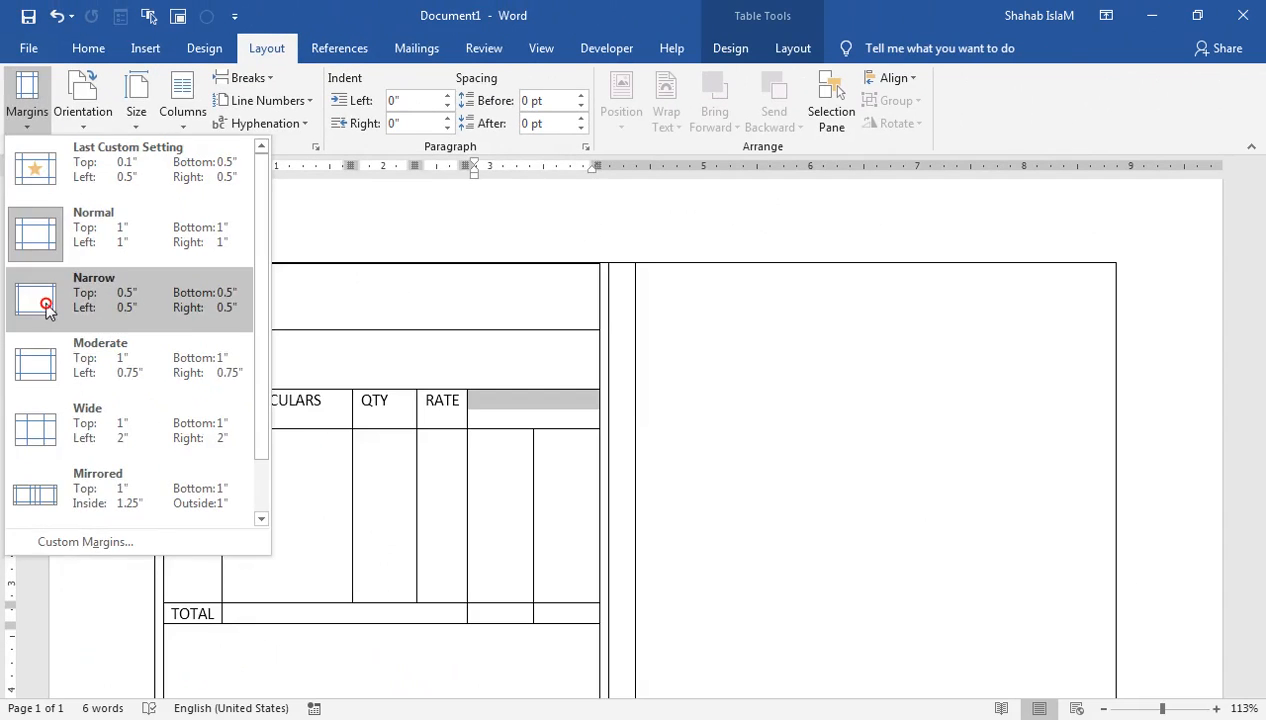
{"action": "left_click", "coordinate": [91, 535]}
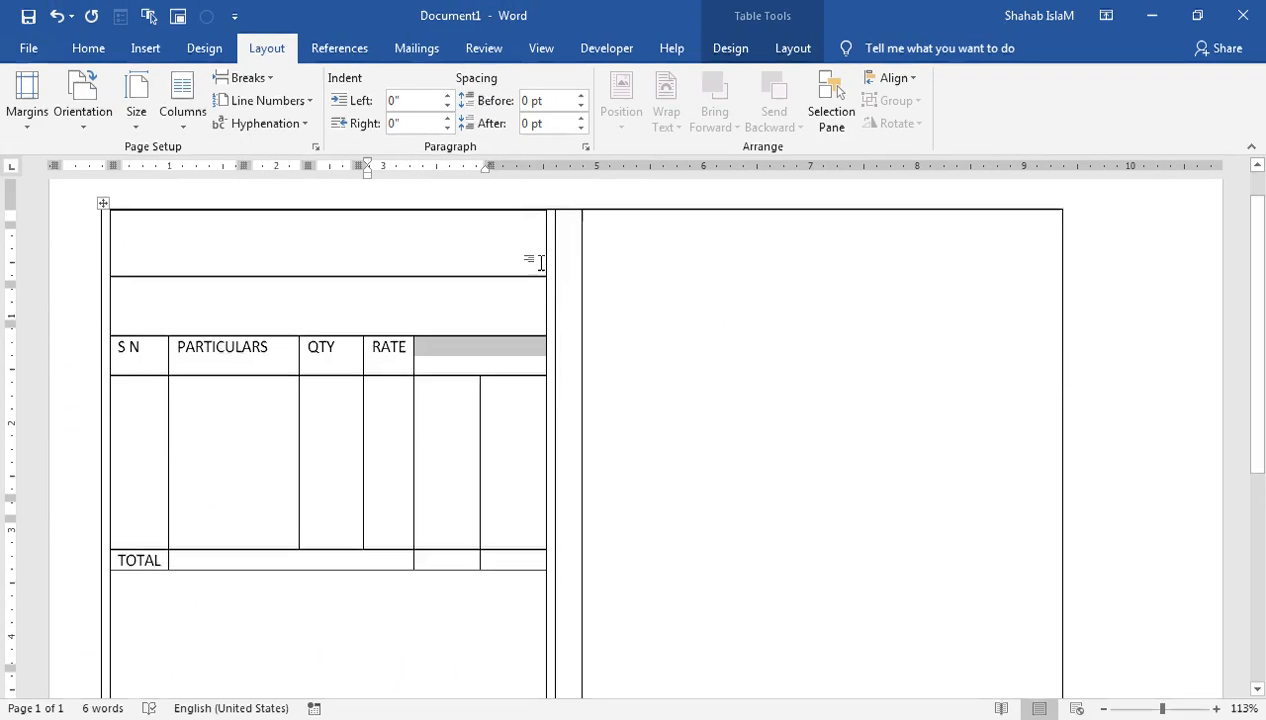
{"action": "left_click", "coordinate": [26, 115]}
{"action": "left_click", "coordinate": [43, 224]}
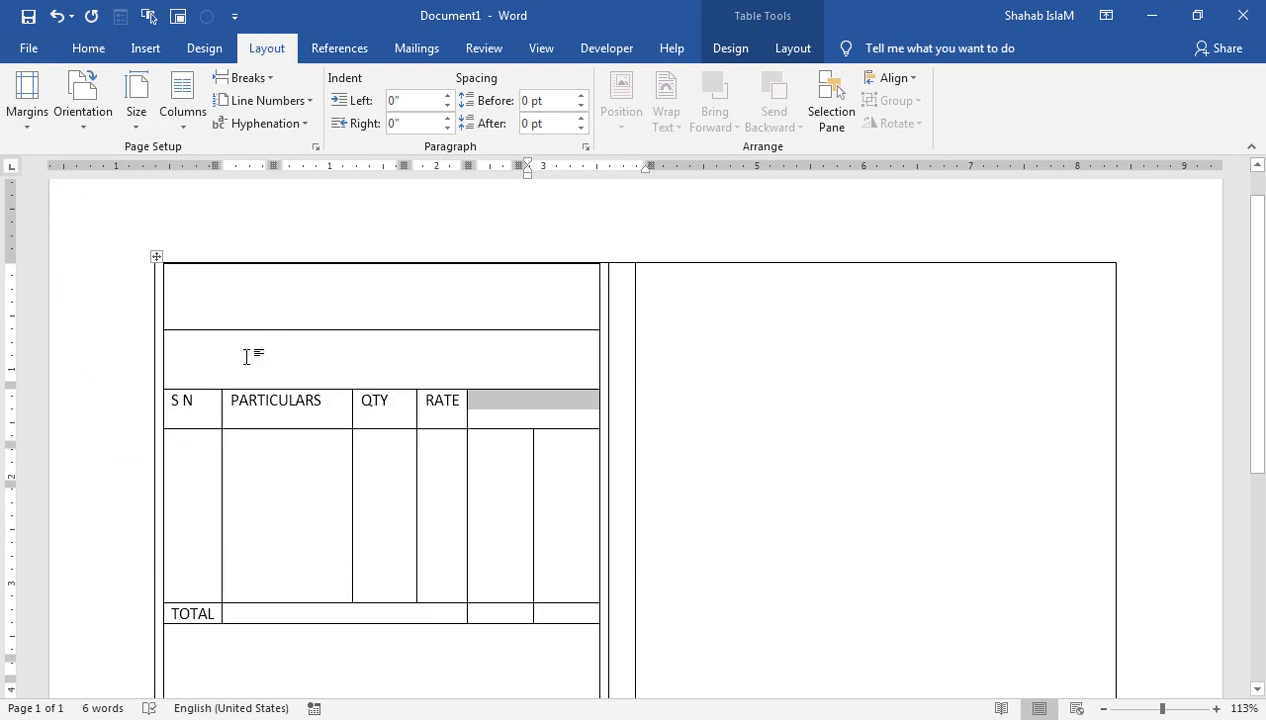
Step: Drag the RATE column border to widen it, then select the TOTAL label
{"action": "left_click", "coordinate": [535, 467]}
{"action": "left_click_drag", "start_coordinate": [466, 433], "coordinate": [375, 421]}
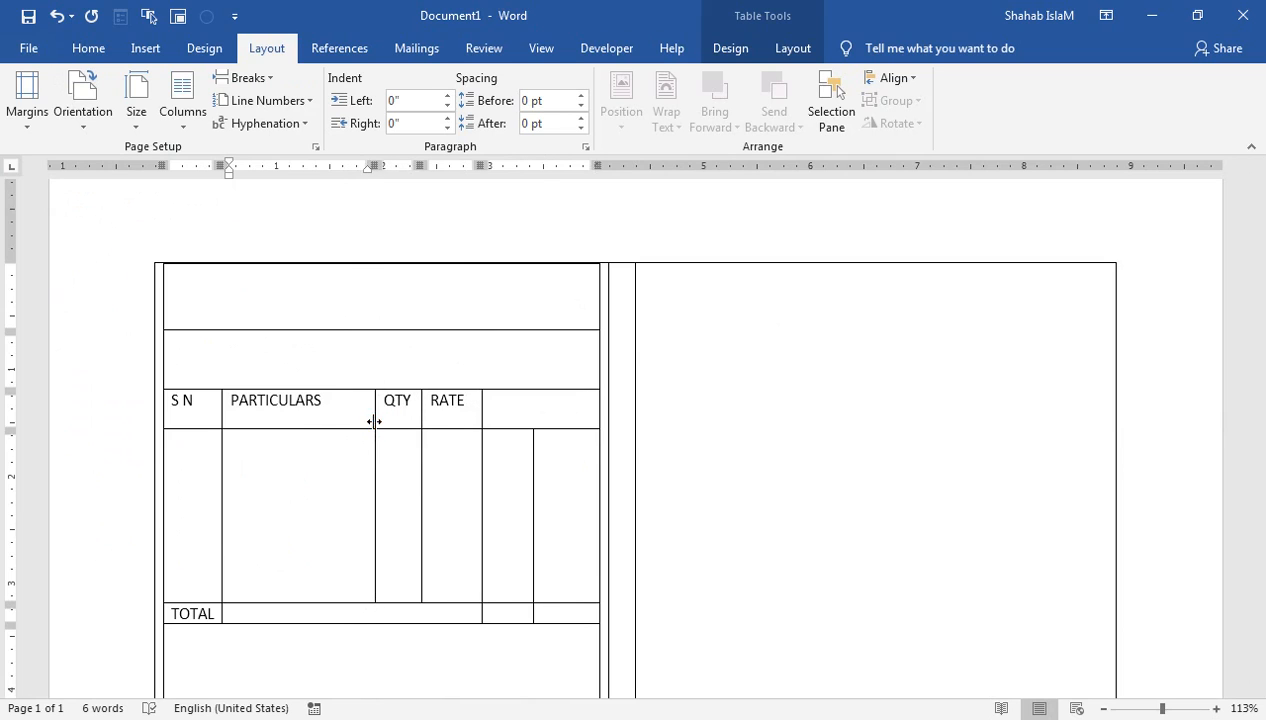
{"action": "left_click", "coordinate": [203, 615]}
{"action": "left_click_drag", "start_coordinate": [212, 618], "coordinate": [166, 614]}
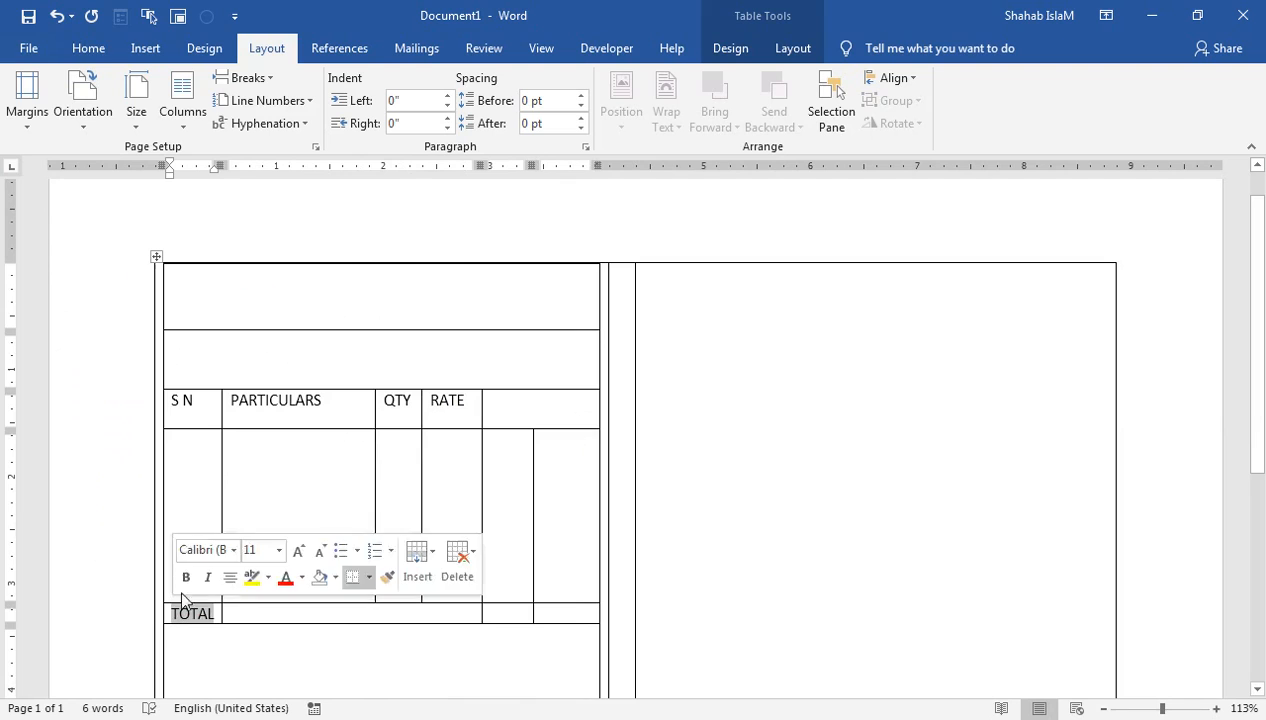
Step: Decrease the TOTAL label's font size twice, down to 9
{"action": "left_click", "coordinate": [96, 52]}
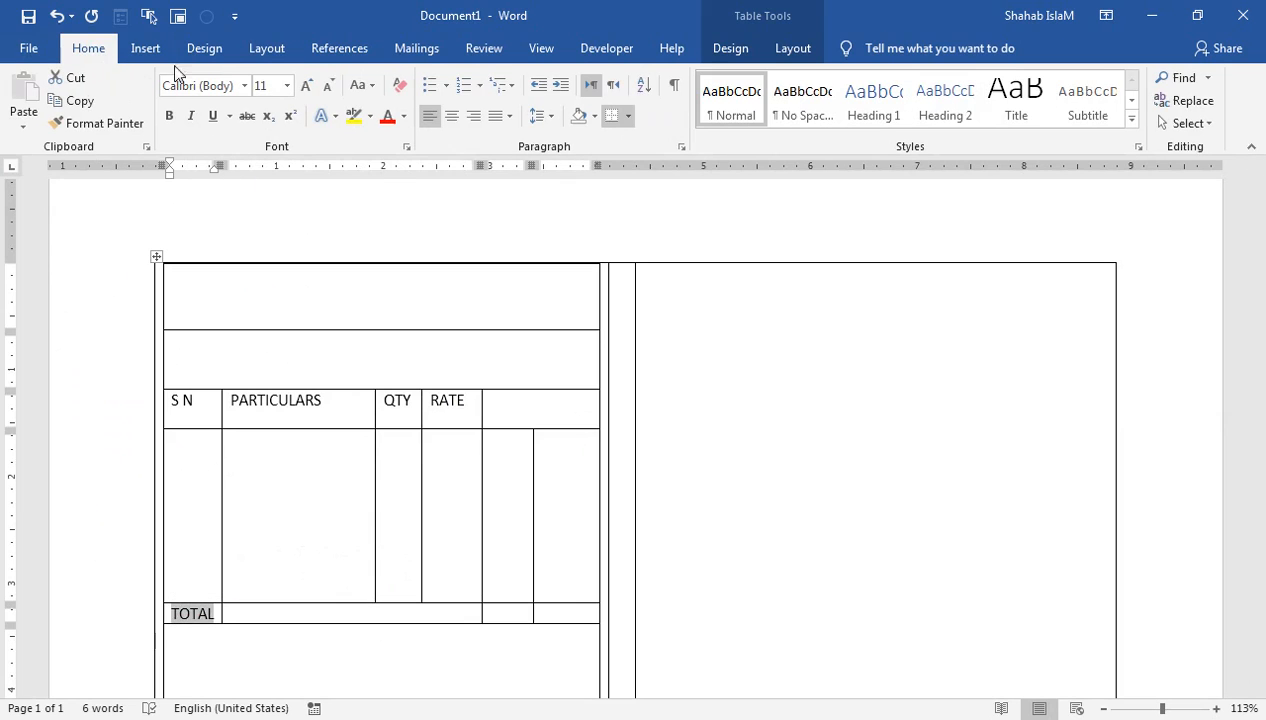
{"action": "left_click", "coordinate": [330, 85]}
{"action": "left_click", "coordinate": [330, 85]}
Step: Narrow the S N column and widen the QTY and RATE columns, undoing a stray header-border move
{"action": "left_click_drag", "start_coordinate": [222, 400], "coordinate": [212, 402]}
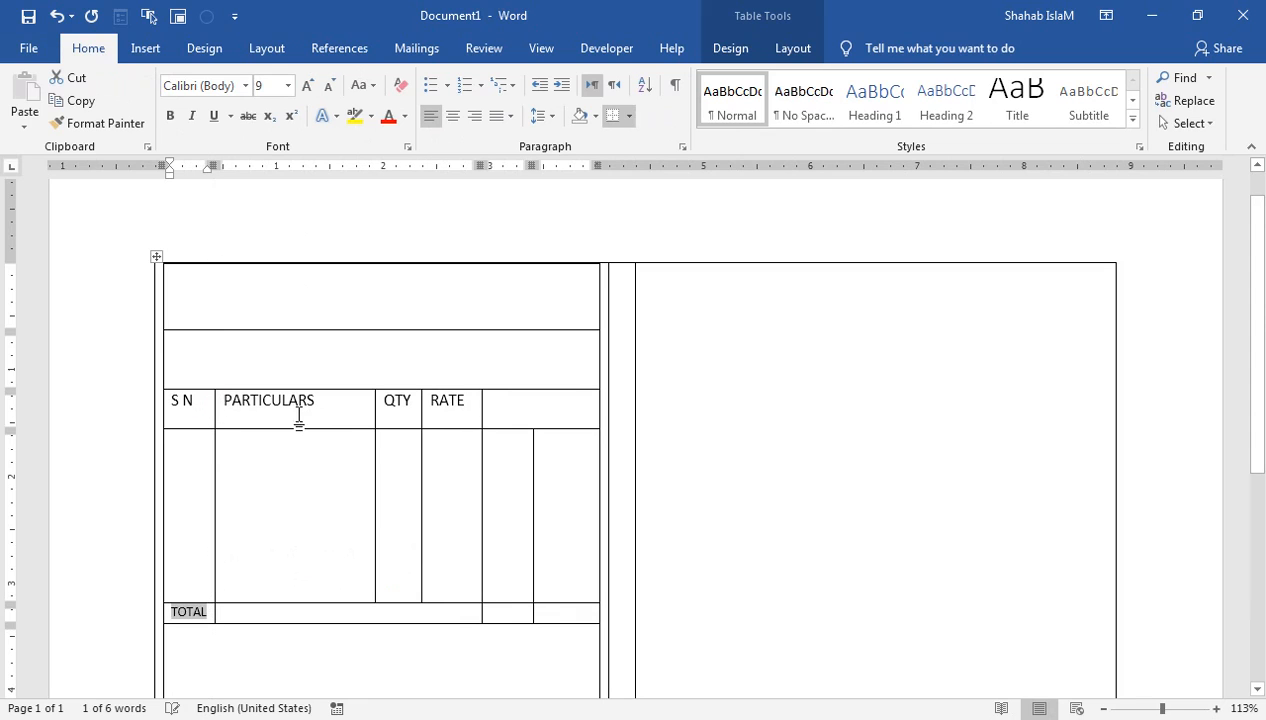
{"action": "left_click", "coordinate": [479, 405]}
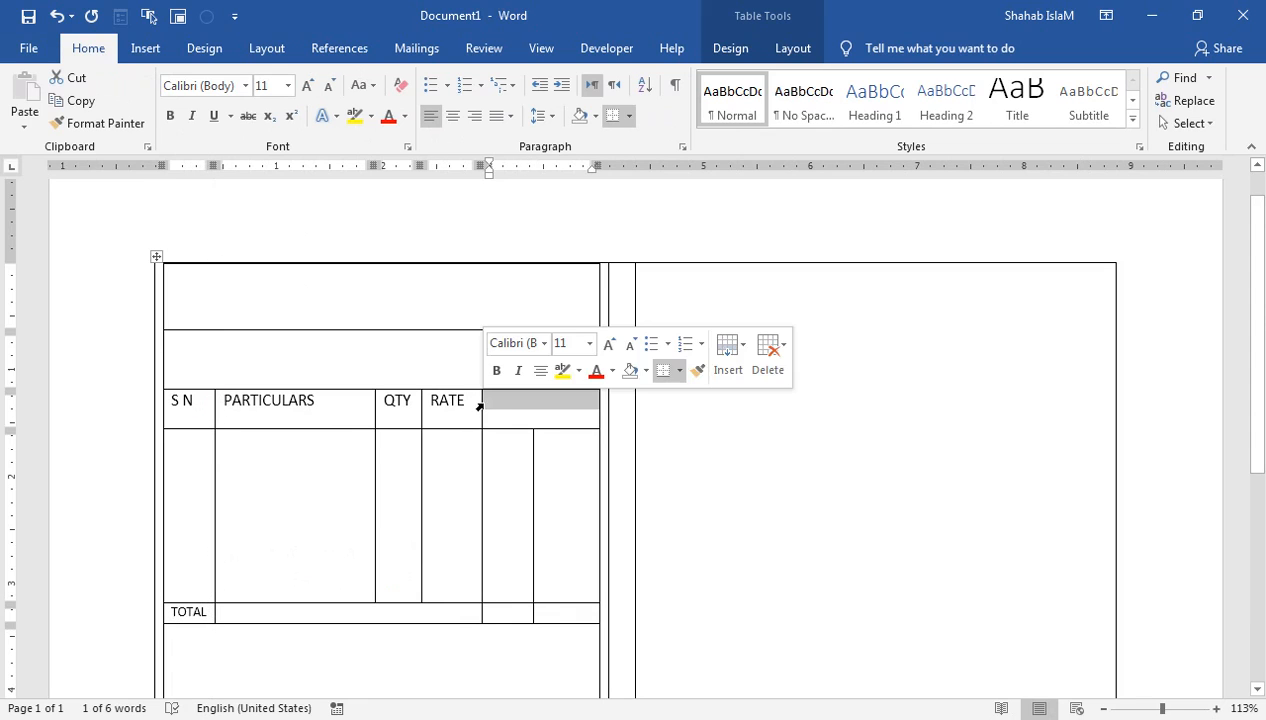
{"action": "left_click_drag", "start_coordinate": [480, 402], "coordinate": [495, 402]}
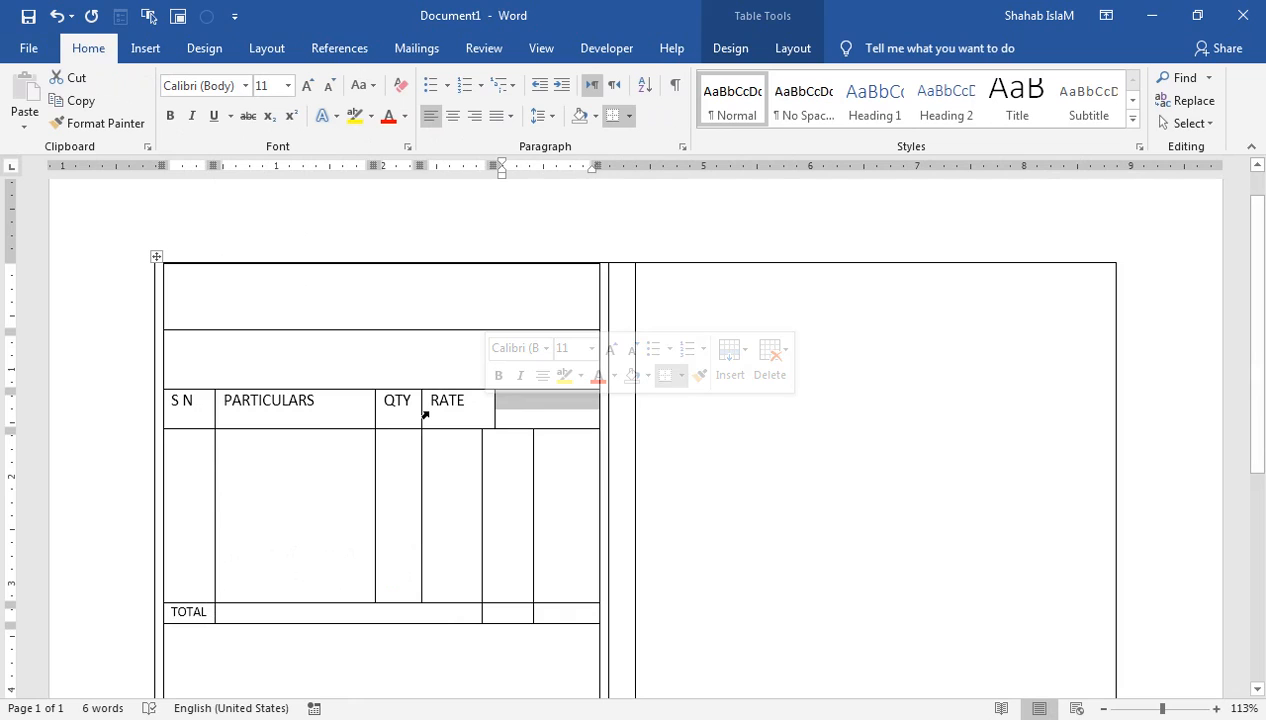
{"action": "key", "text": "ctrl+z"}
{"action": "left_click", "coordinate": [503, 472]}
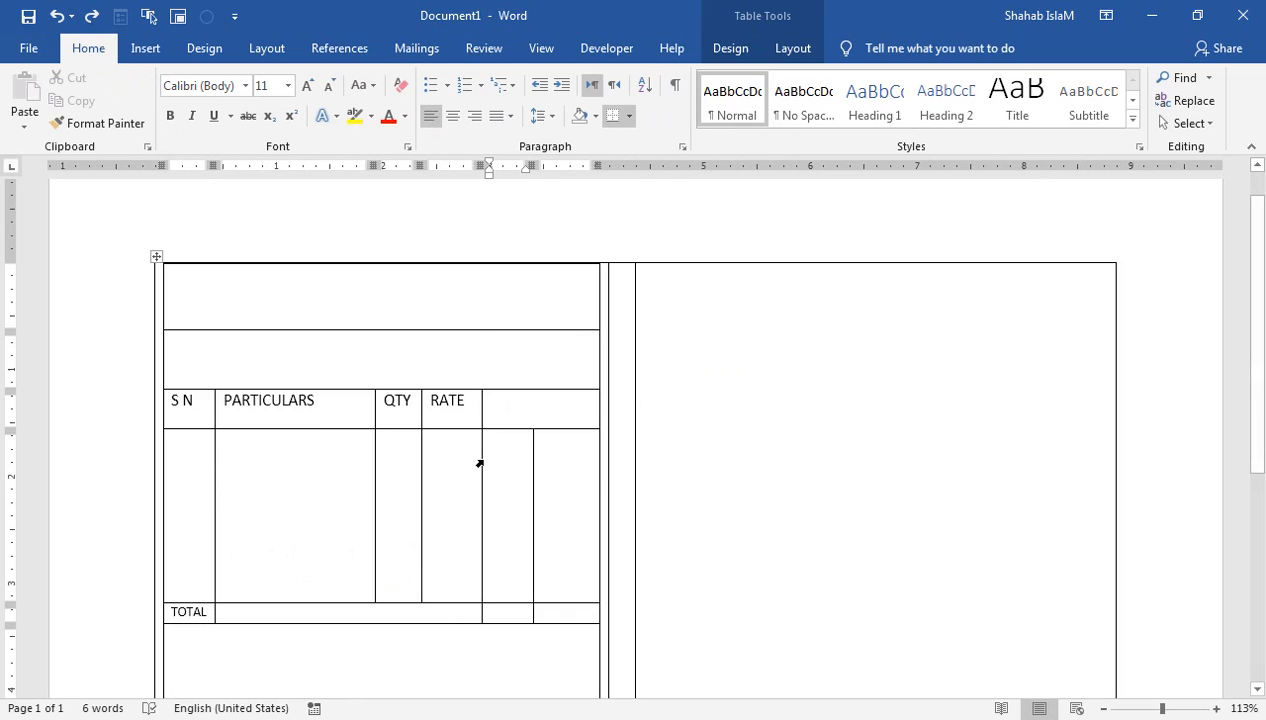
{"action": "left_click_drag", "start_coordinate": [481, 459], "coordinate": [542, 462]}
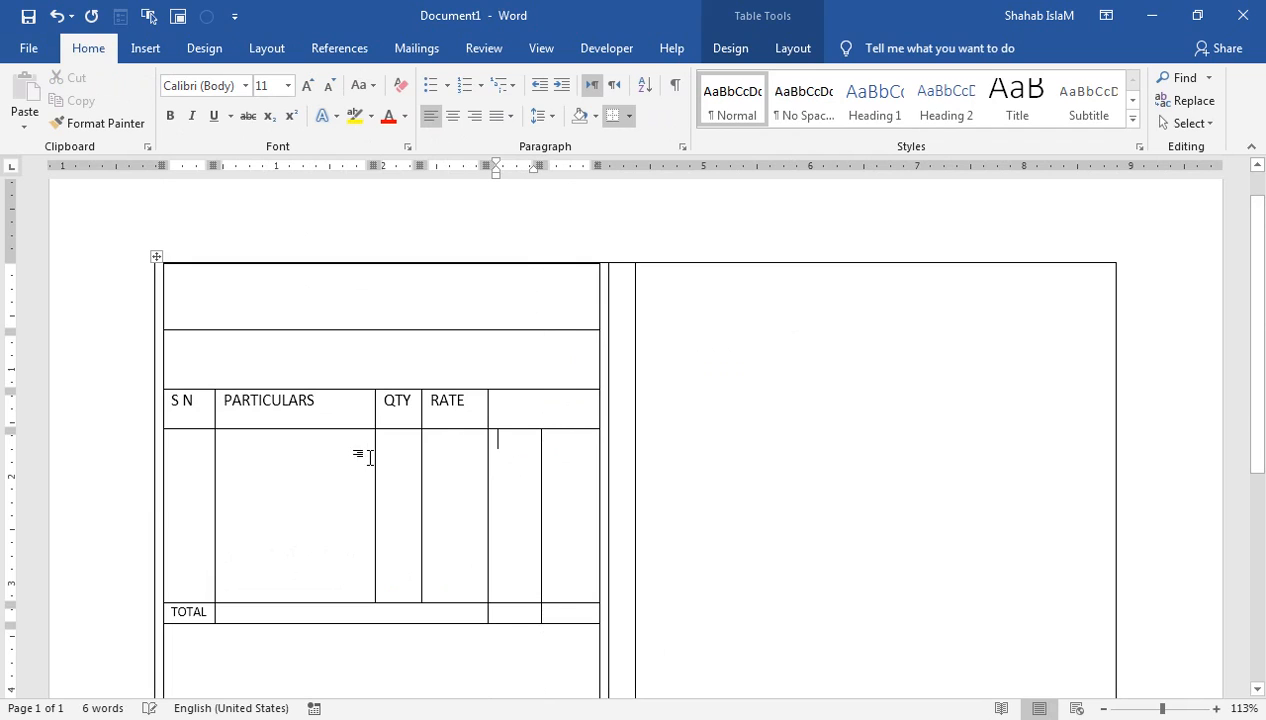
{"action": "left_click_drag", "start_coordinate": [374, 455], "coordinate": [434, 463]}
{"action": "left_click", "coordinate": [499, 440]}
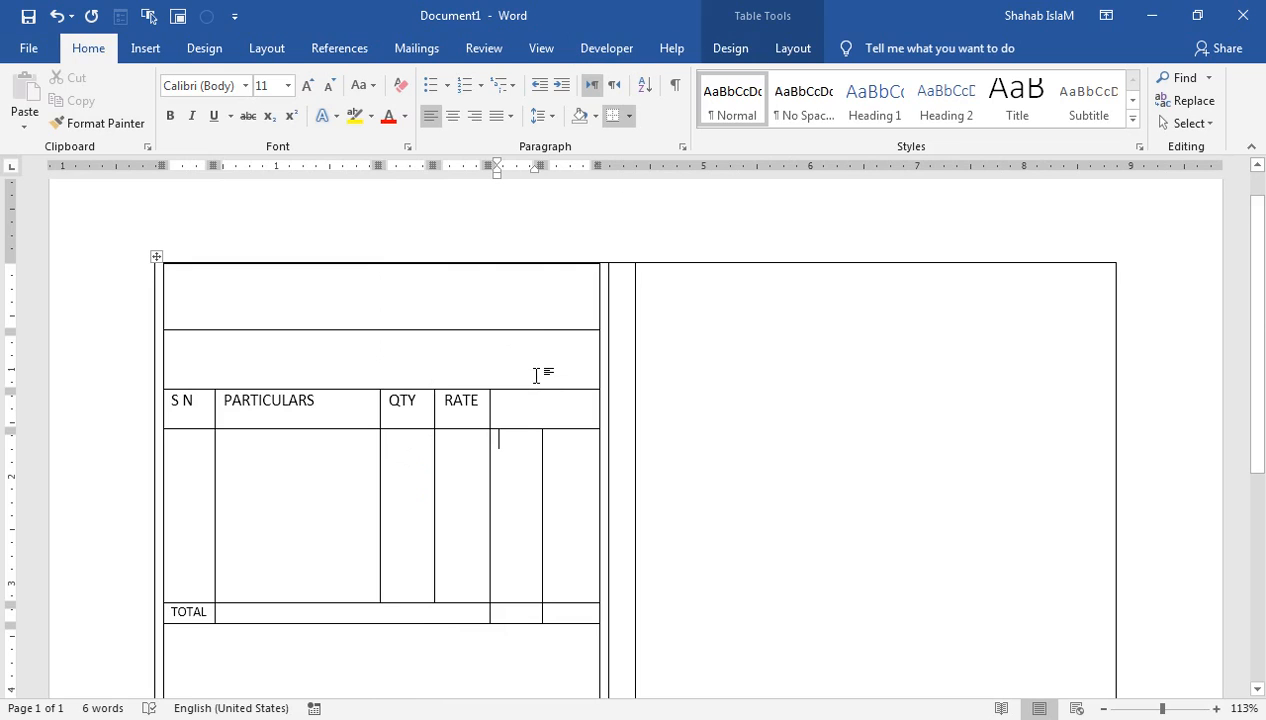
{"action": "left_click", "coordinate": [735, 55]}
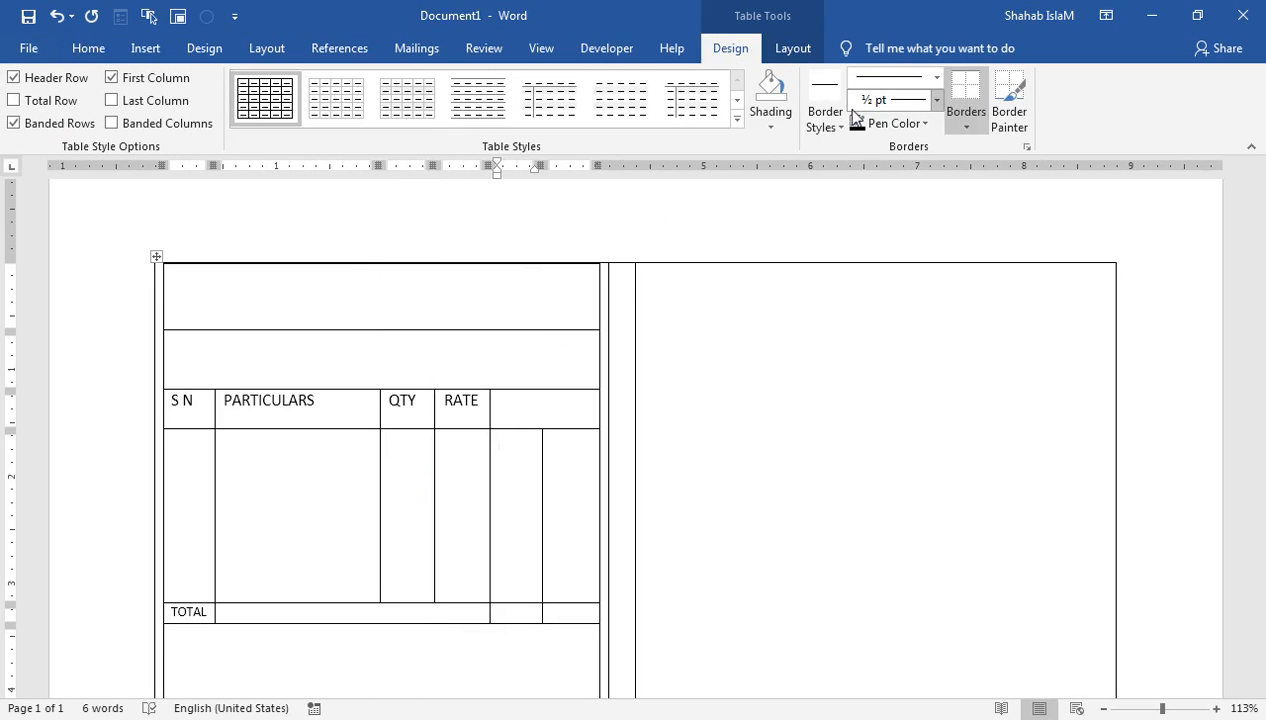
Step: With Draw Table, split the cell after RATE horizontally, then add a vertical divider below
{"action": "left_click", "coordinate": [795, 50]}
{"action": "left_click", "coordinate": [140, 122]}
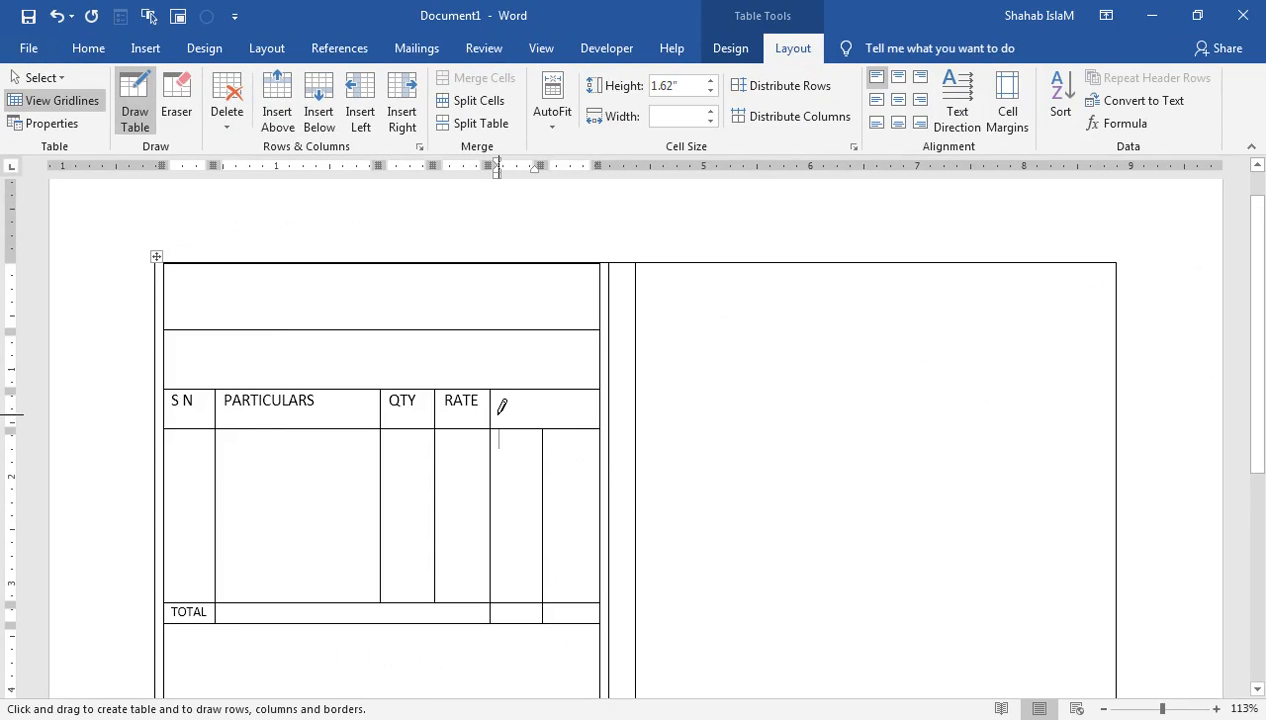
{"action": "left_click_drag", "start_coordinate": [492, 411], "coordinate": [594, 411]}
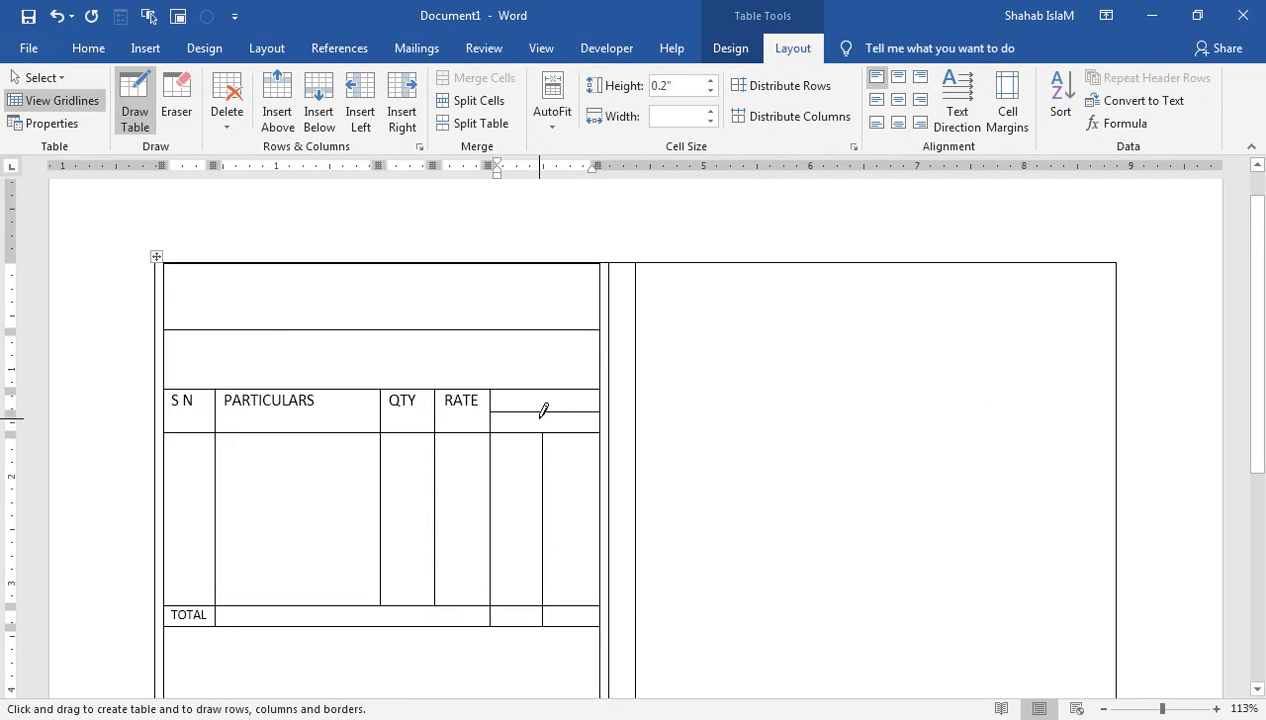
{"action": "left_click_drag", "start_coordinate": [544, 412], "coordinate": [543, 438]}
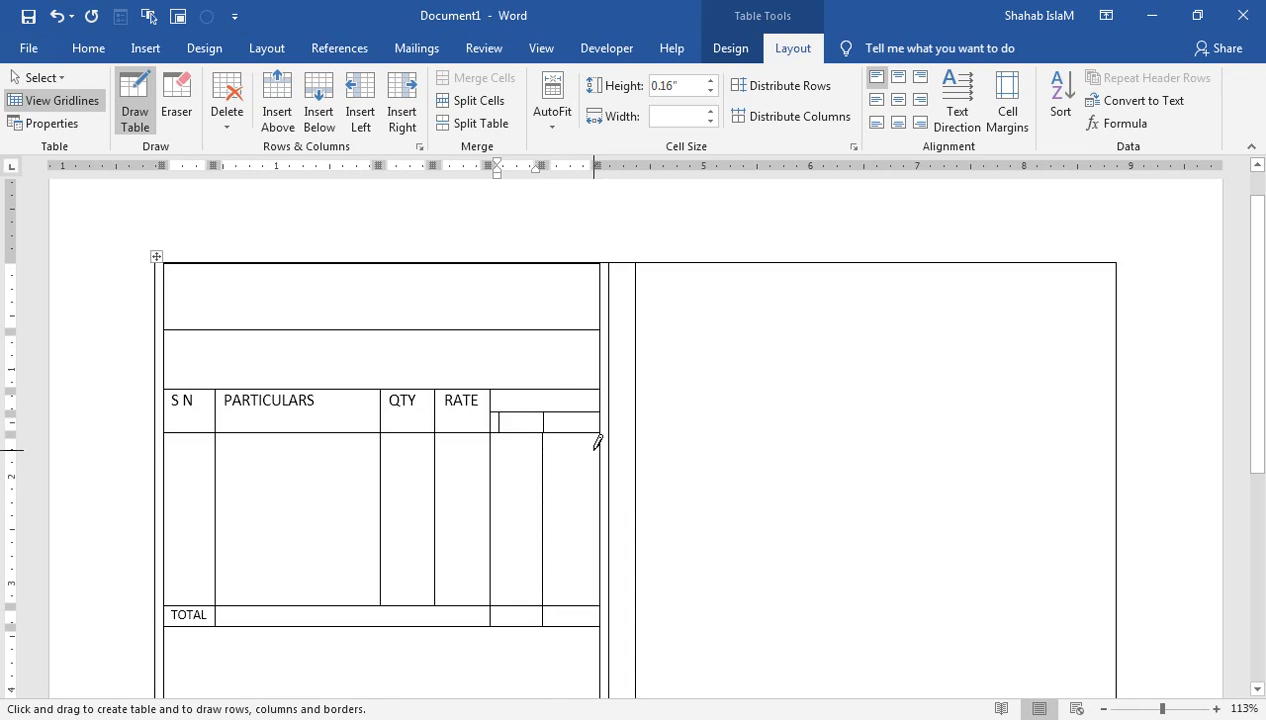
{"action": "key", "text": "ctrl+z"}
{"action": "left_click_drag", "start_coordinate": [543, 410], "coordinate": [542, 440]}
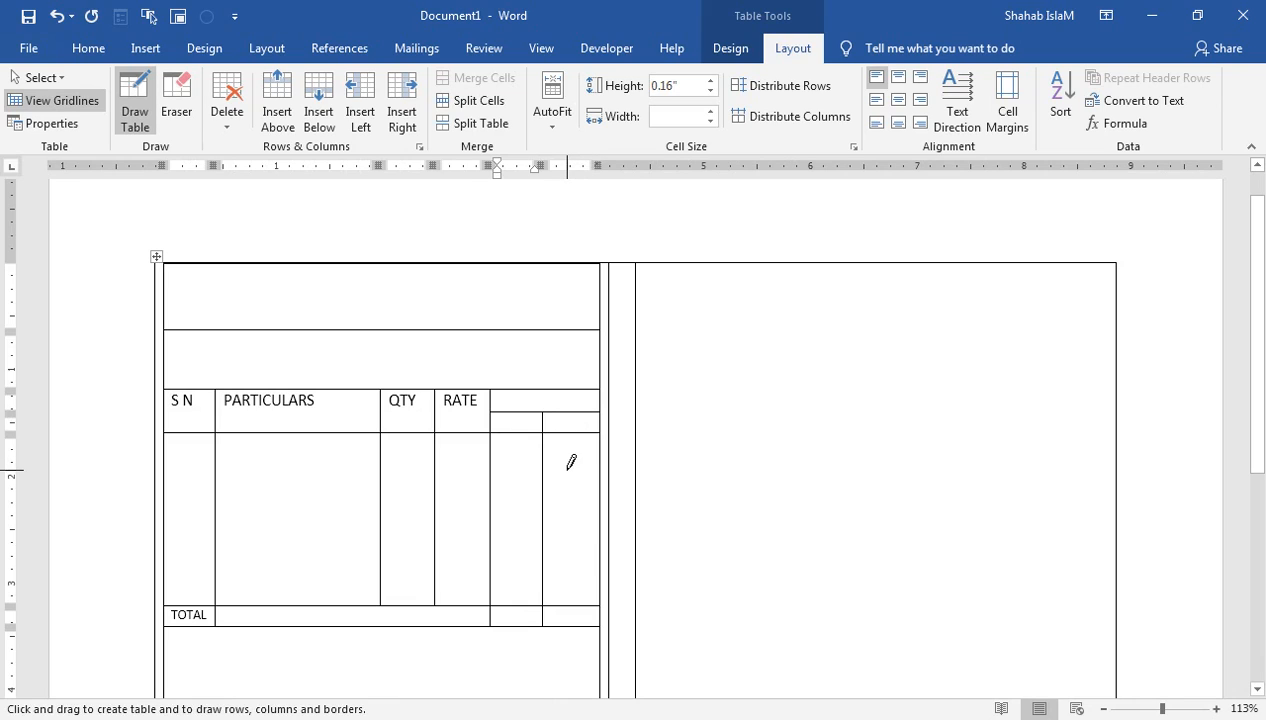
{"action": "key", "text": "ctrl+z"}
Step: Type the AMOUNT heading in the top cell after RATE
{"action": "type", "text": "aMOUN"}
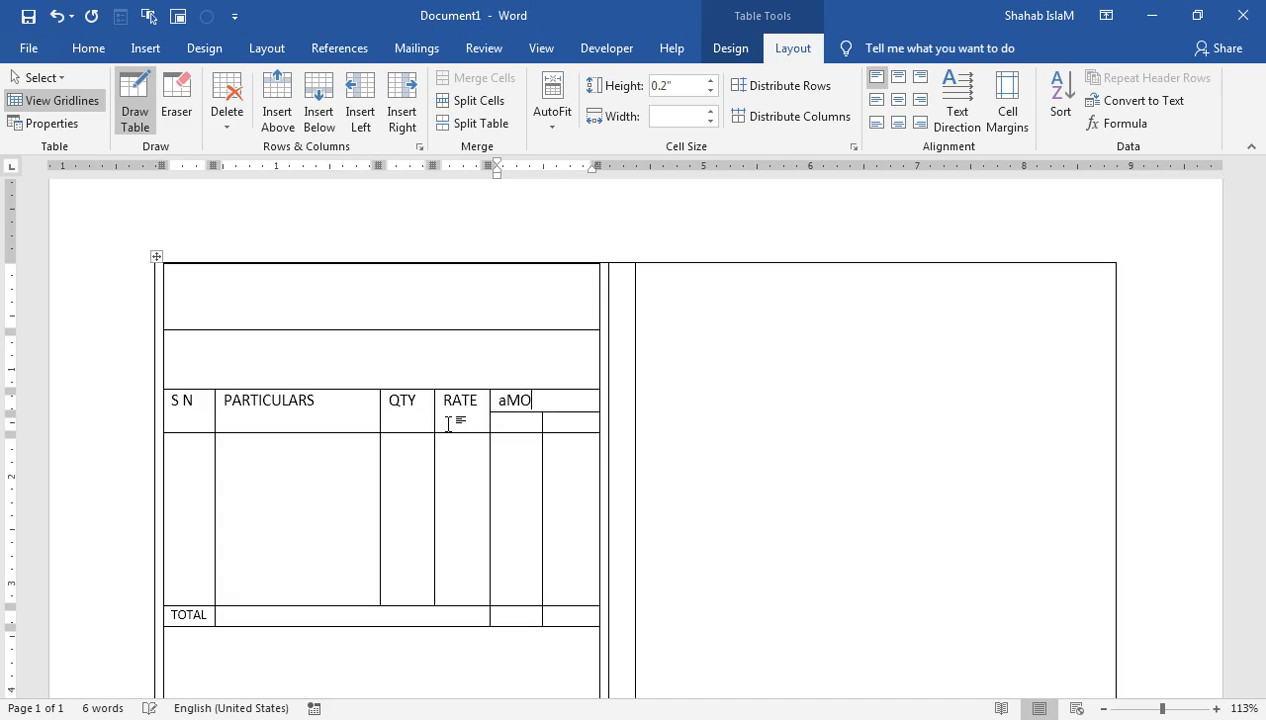
{"action": "key", "text": "BackSpace"}
{"action": "key", "text": "BackSpace"}
{"action": "key", "text": "BackSpace"}
{"action": "type", "text": "AMOU"}
{"action": "key", "text": "Down"}
{"action": "key", "text": "Left"}
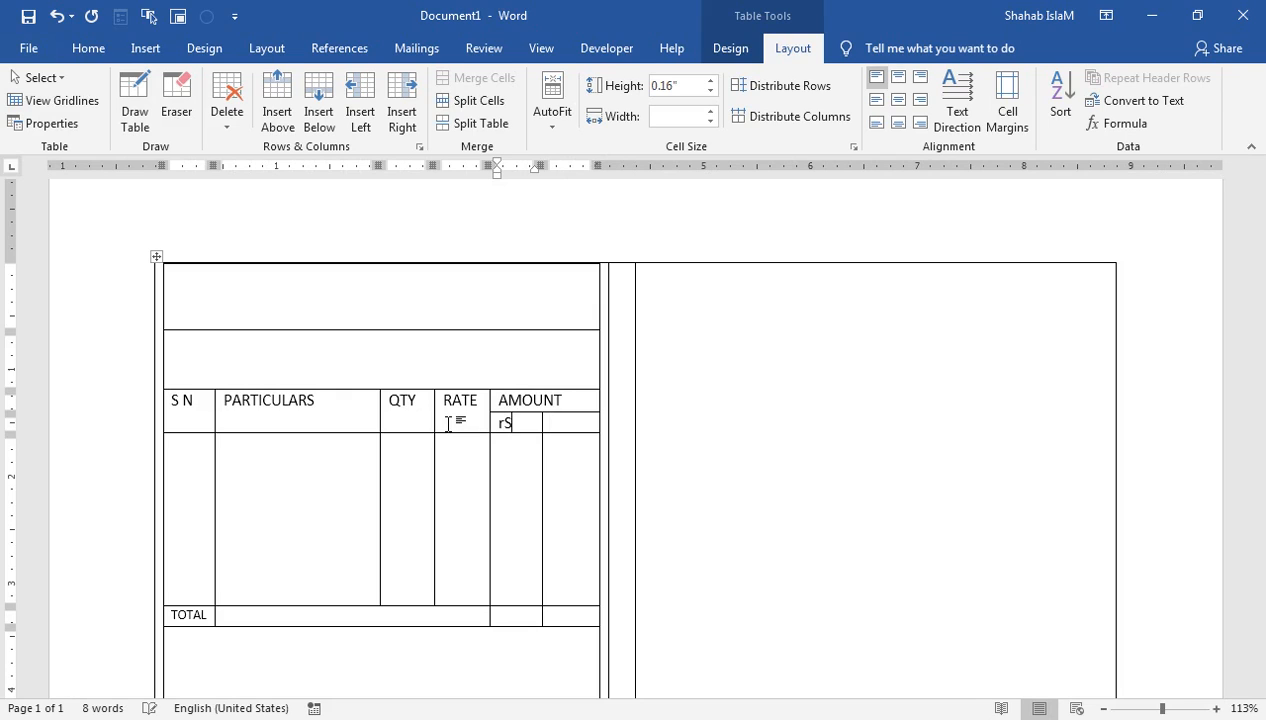
Step: Type Paise in the empty sub-cell beside Rs
{"action": "key", "text": "Tab"}
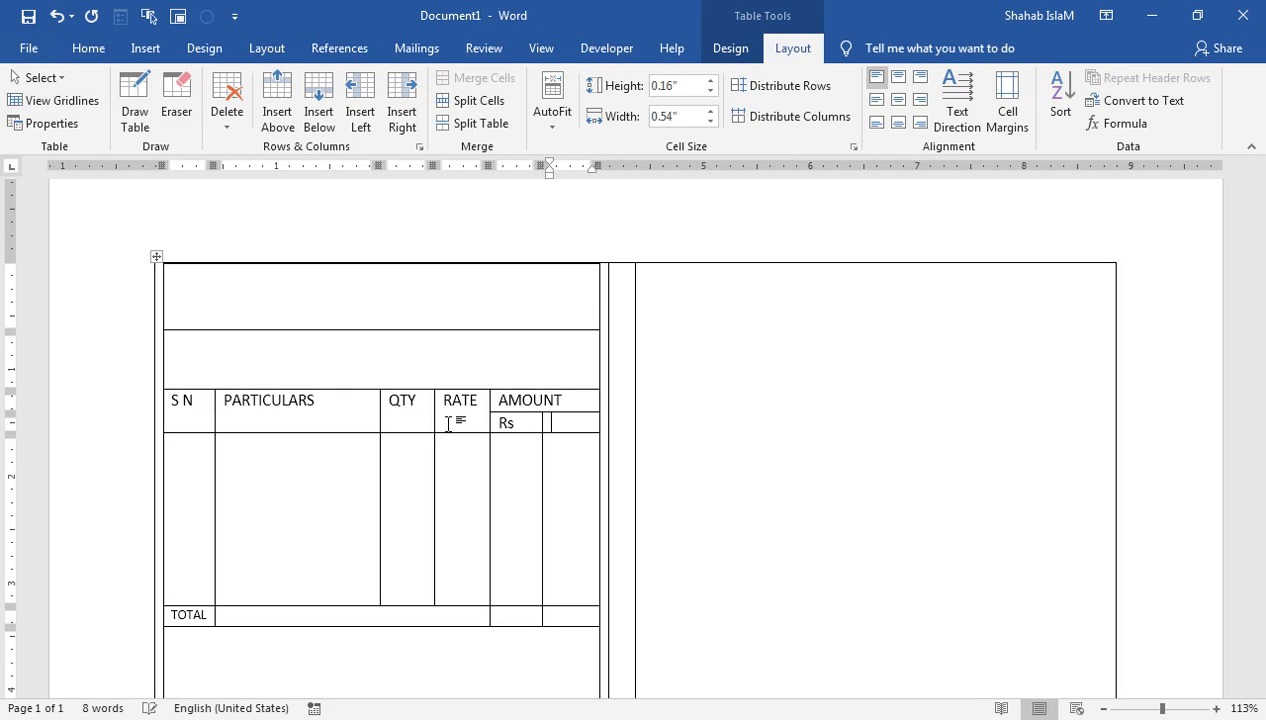
{"action": "type", "text": "Pa"}
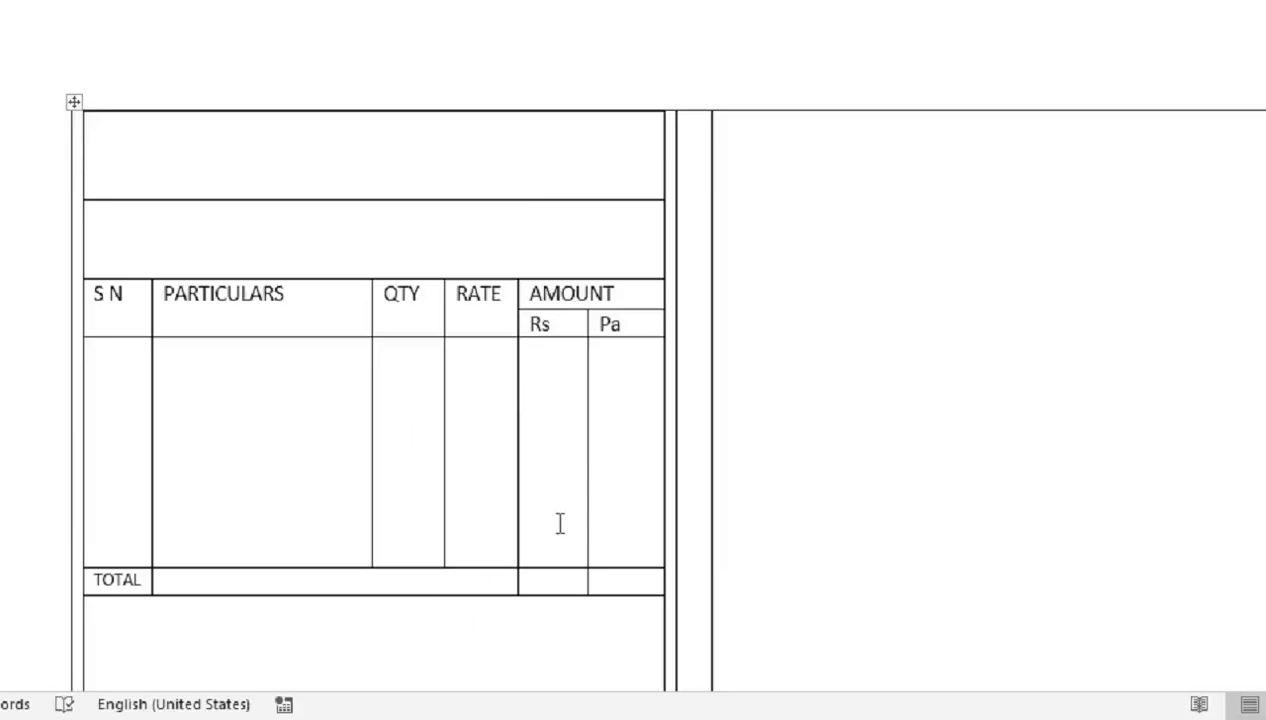
{"action": "type", "text": "ise"}
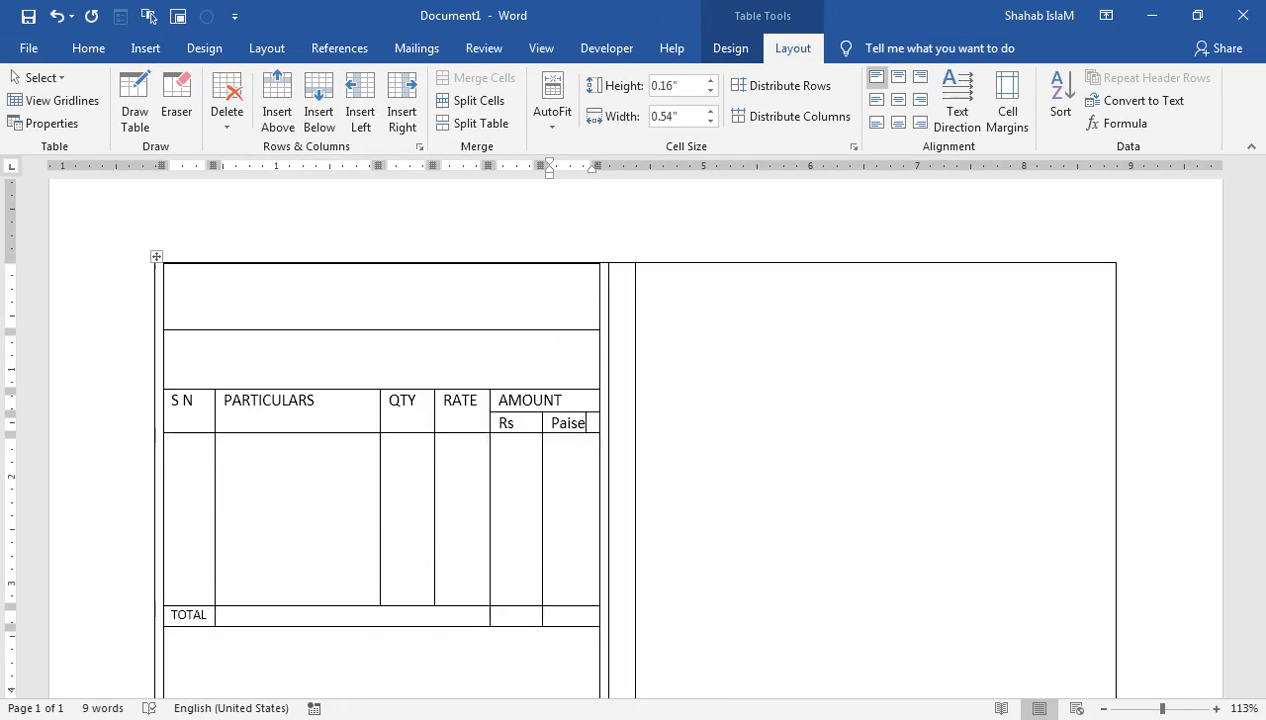
{"action": "key", "text": "Return"}
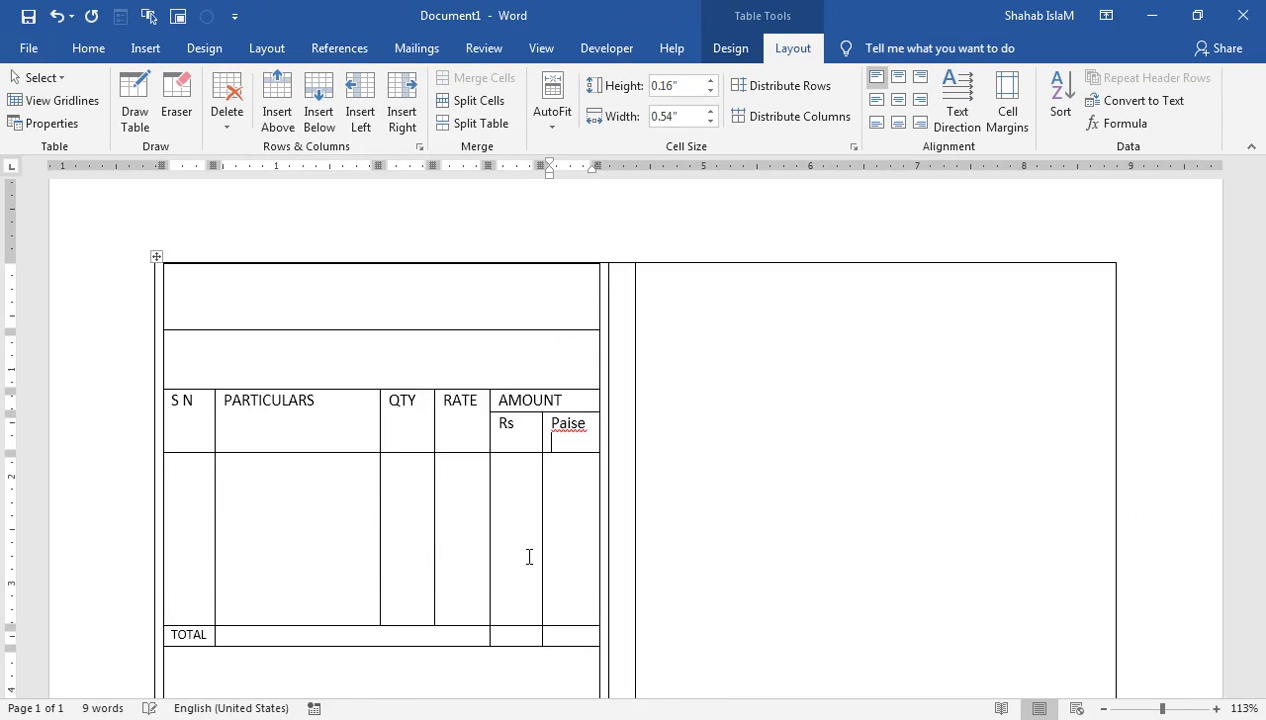
{"action": "key", "text": "BackSpace"}
{"action": "key", "text": "BackSpace"}
{"action": "key", "text": "BackSpace"}
{"action": "key", "text": "BackSpace"}
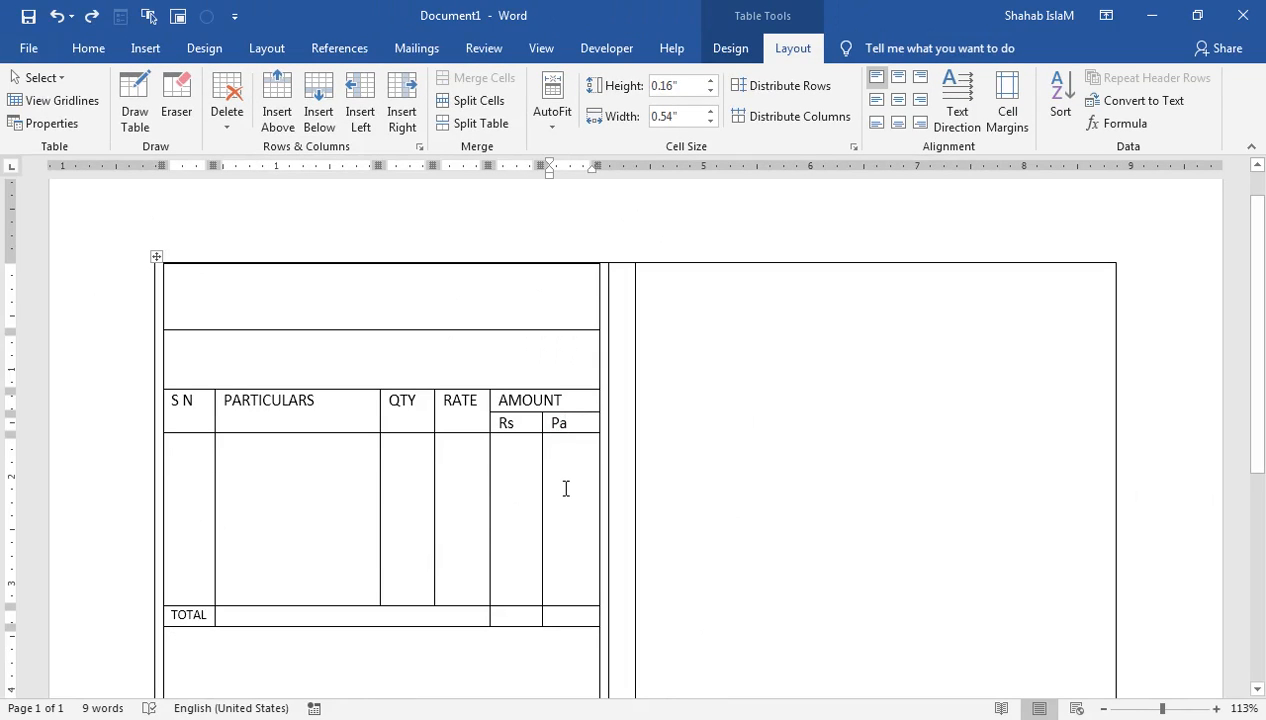
{"action": "type", "text": "ise"}
{"action": "key", "text": "Return"}
Step: Keep Paise at font size 11, remove the extra line, and correct its spelling to Paisa
{"action": "left_click_drag", "start_coordinate": [591, 429], "coordinate": [552, 427]}
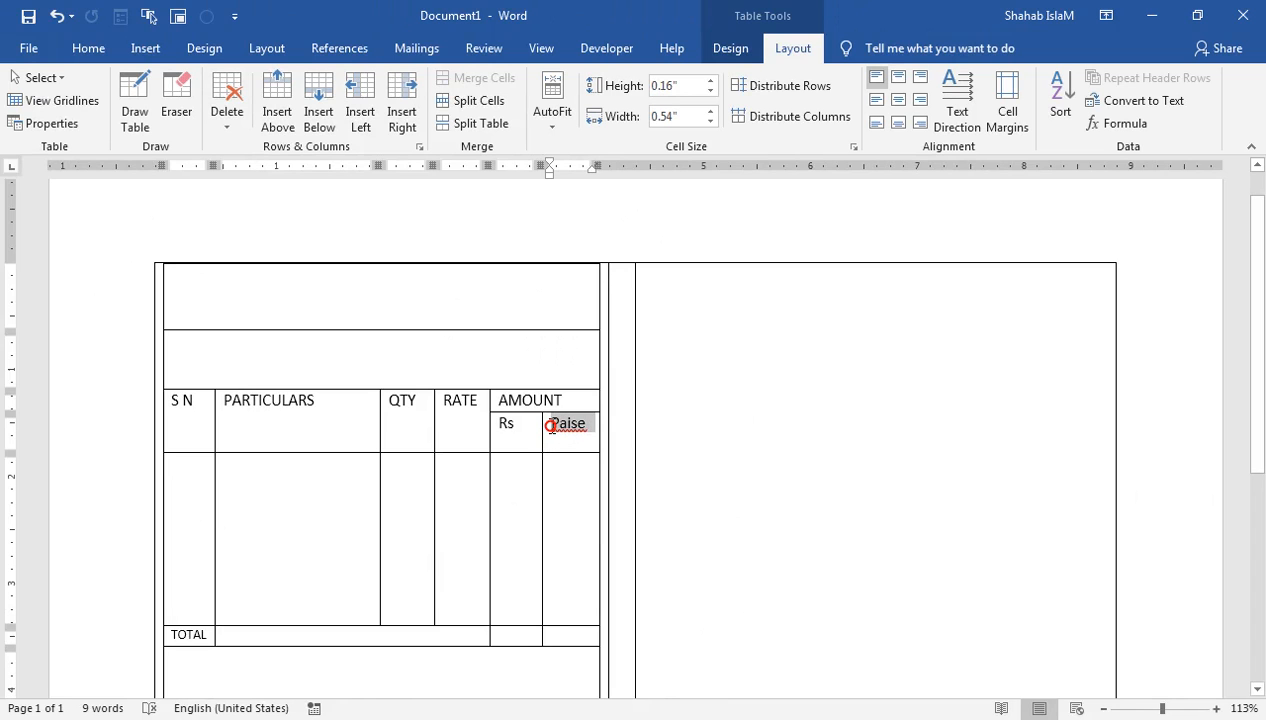
{"action": "left_click", "coordinate": [86, 56]}
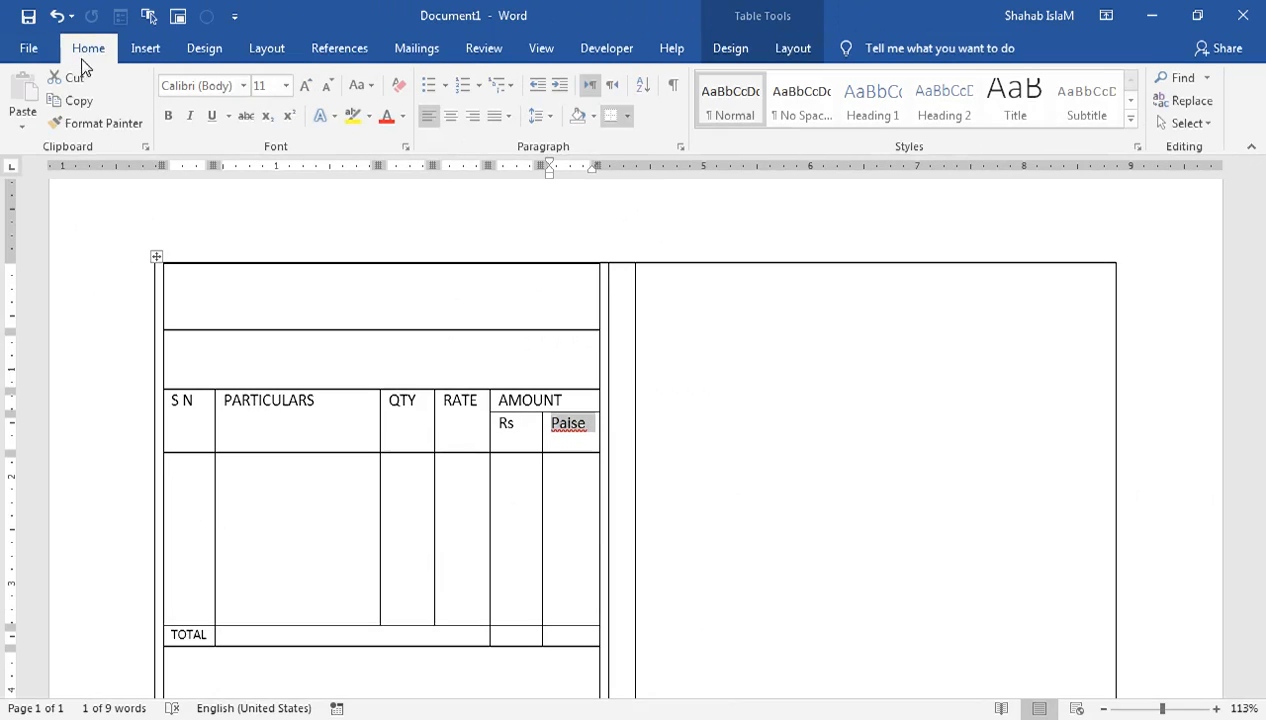
{"action": "left_click", "coordinate": [329, 88]}
{"action": "left_click", "coordinate": [329, 88]}
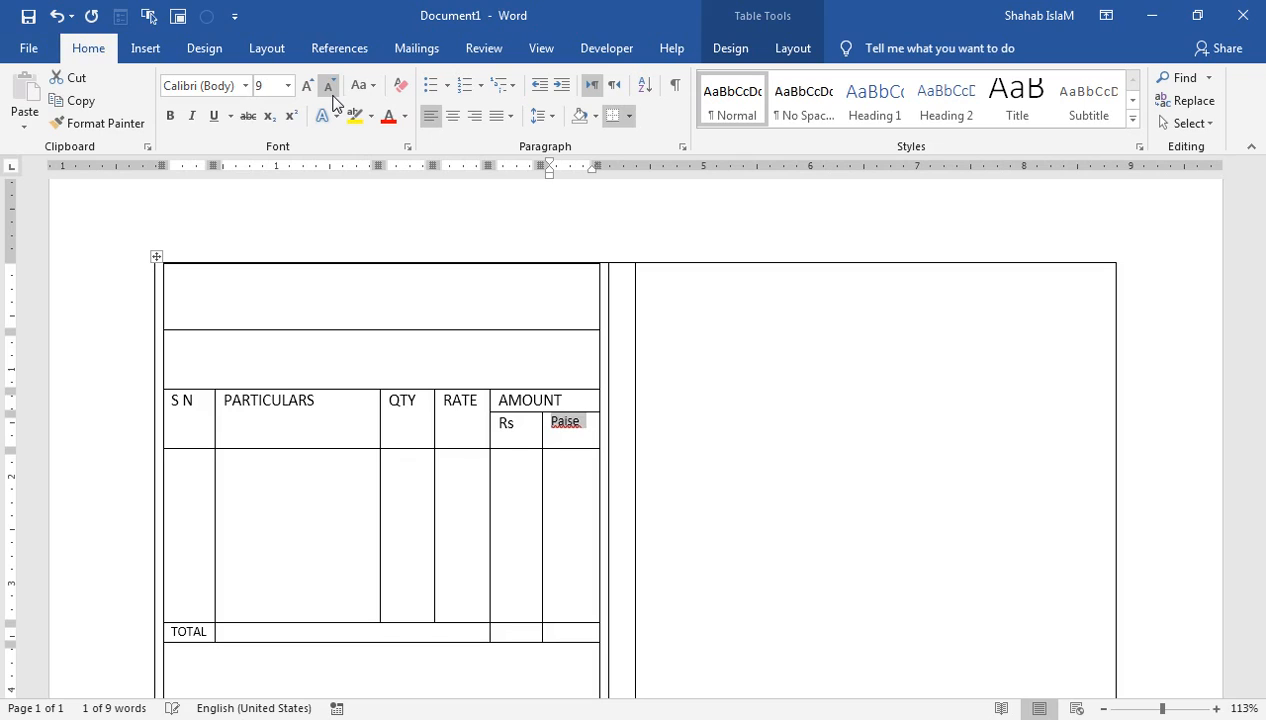
{"action": "left_click", "coordinate": [302, 90]}
{"action": "left_click", "coordinate": [302, 90]}
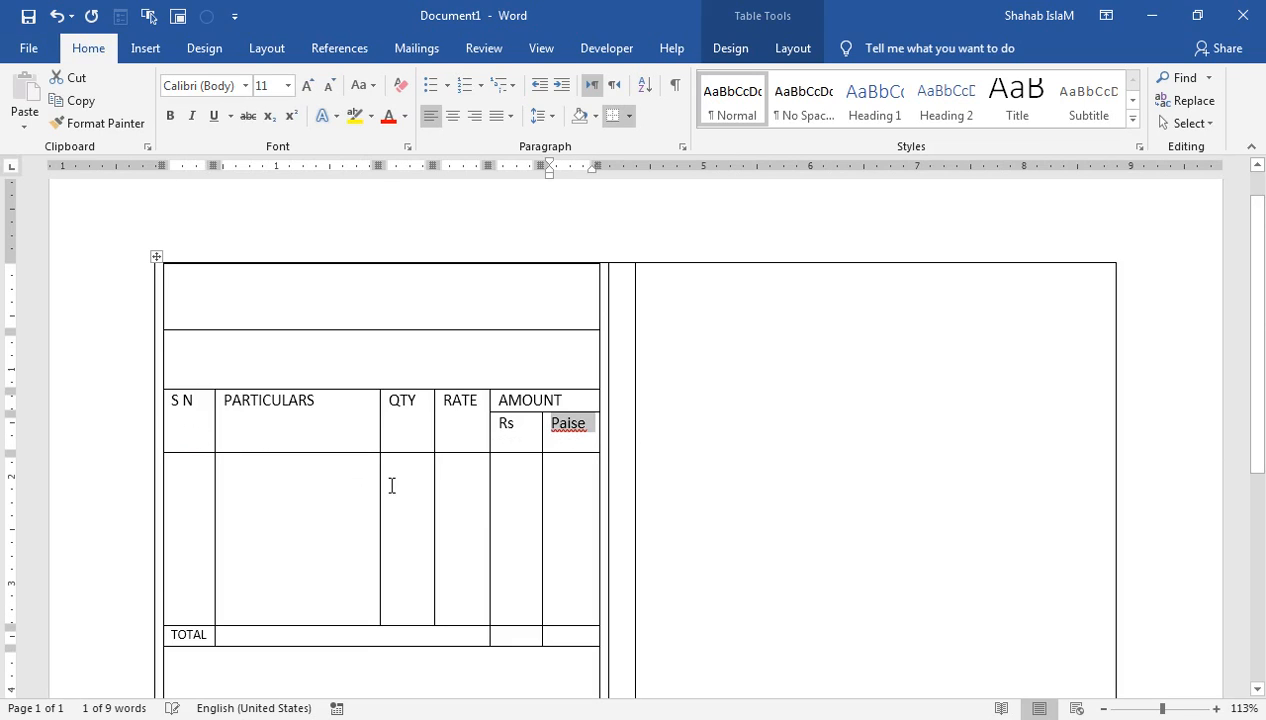
{"action": "left_click", "coordinate": [578, 440]}
{"action": "key", "text": "BackSpace"}
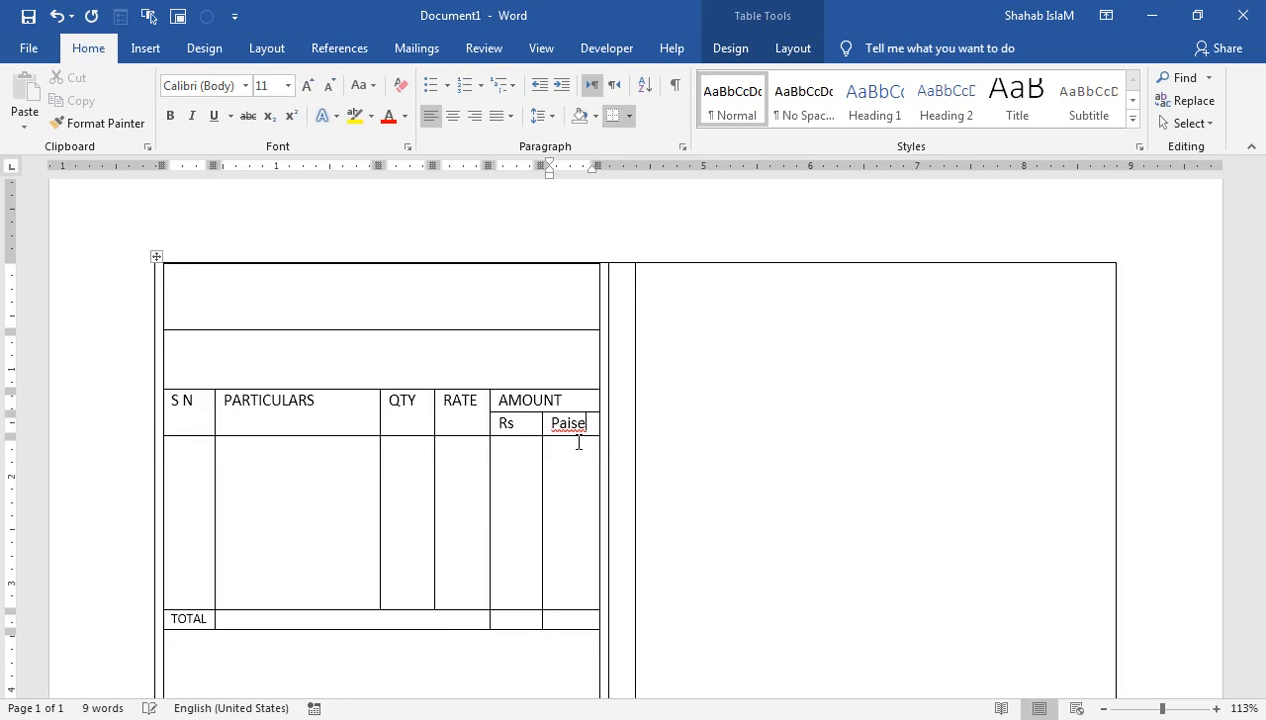
{"action": "right_click", "coordinate": [565, 427]}
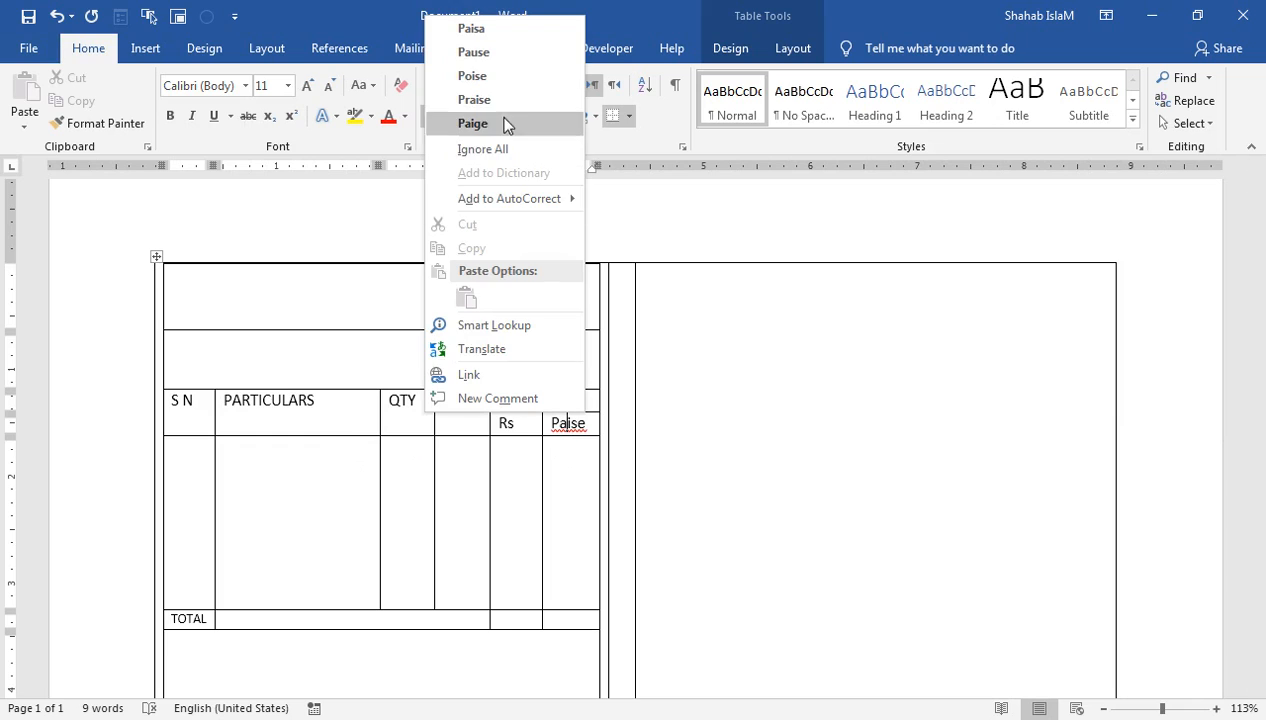
{"action": "left_click", "coordinate": [505, 38]}
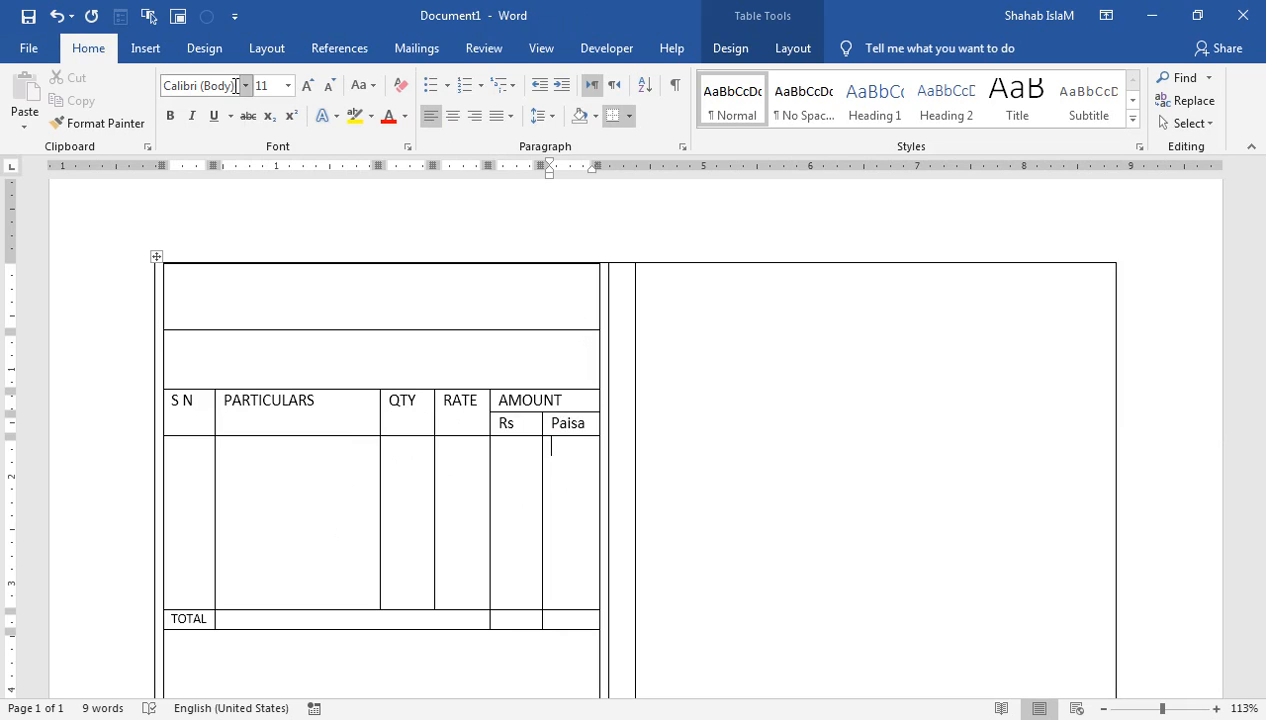
{"action": "left_click_drag", "start_coordinate": [576, 402], "coordinate": [493, 405]}
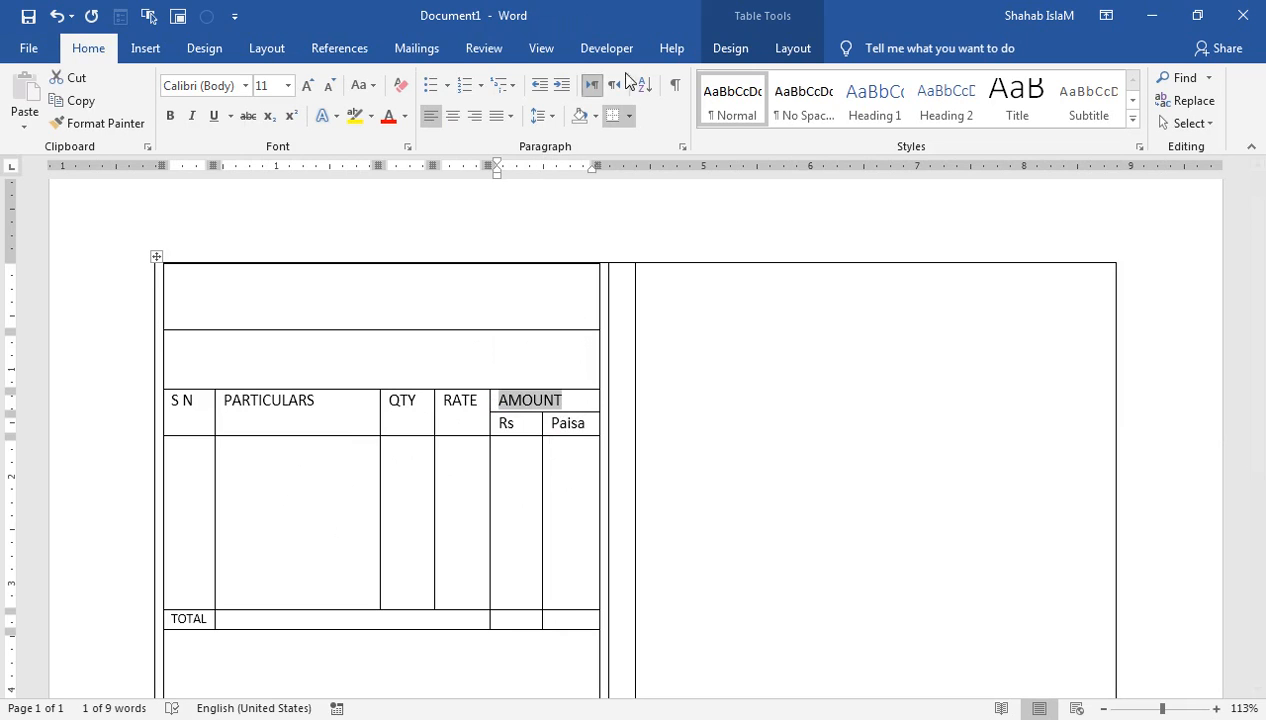
Step: Shade the AMOUNT heading cell black
{"action": "left_click", "coordinate": [734, 55]}
{"action": "left_click", "coordinate": [822, 122]}
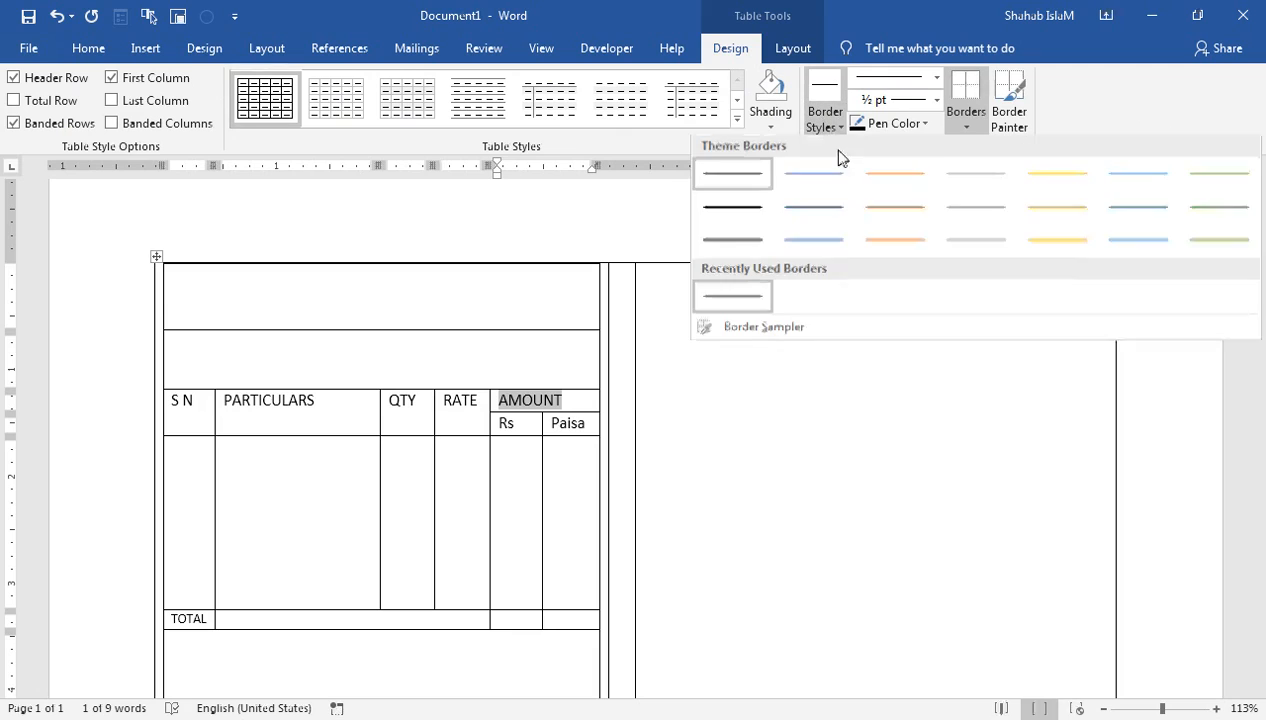
{"action": "left_click", "coordinate": [768, 120]}
{"action": "left_click", "coordinate": [768, 120]}
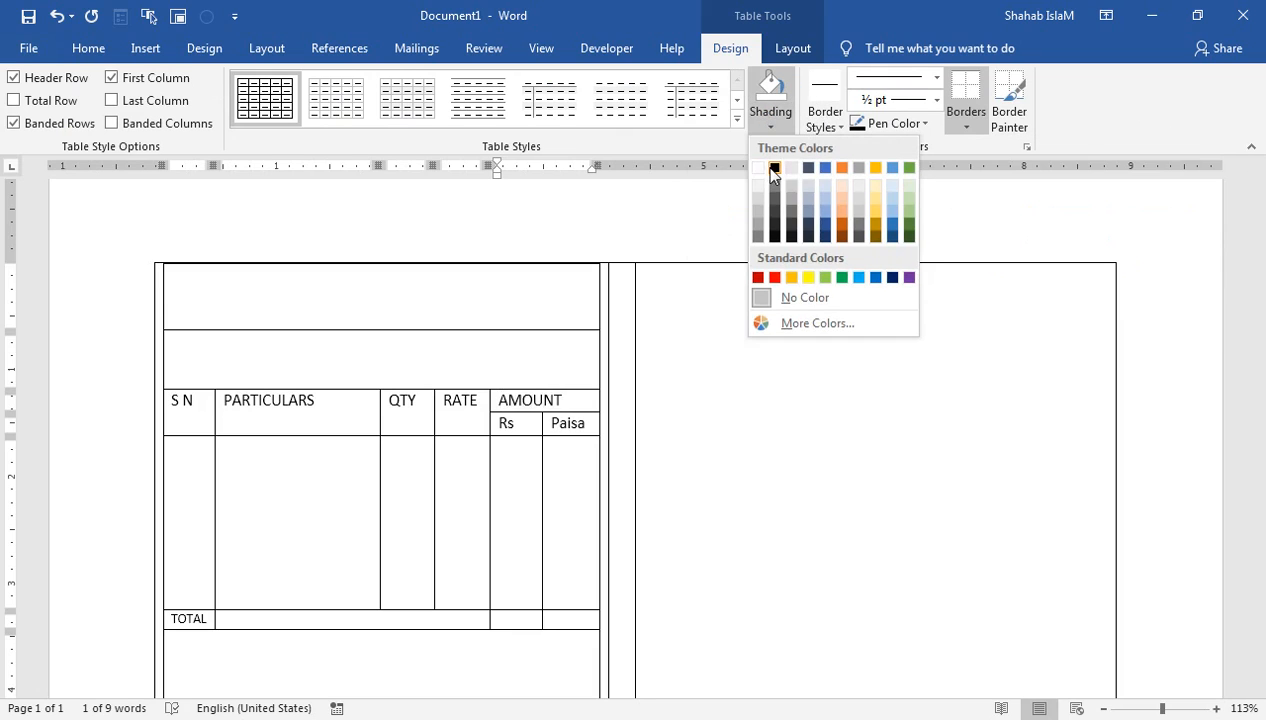
{"action": "left_click", "coordinate": [774, 174]}
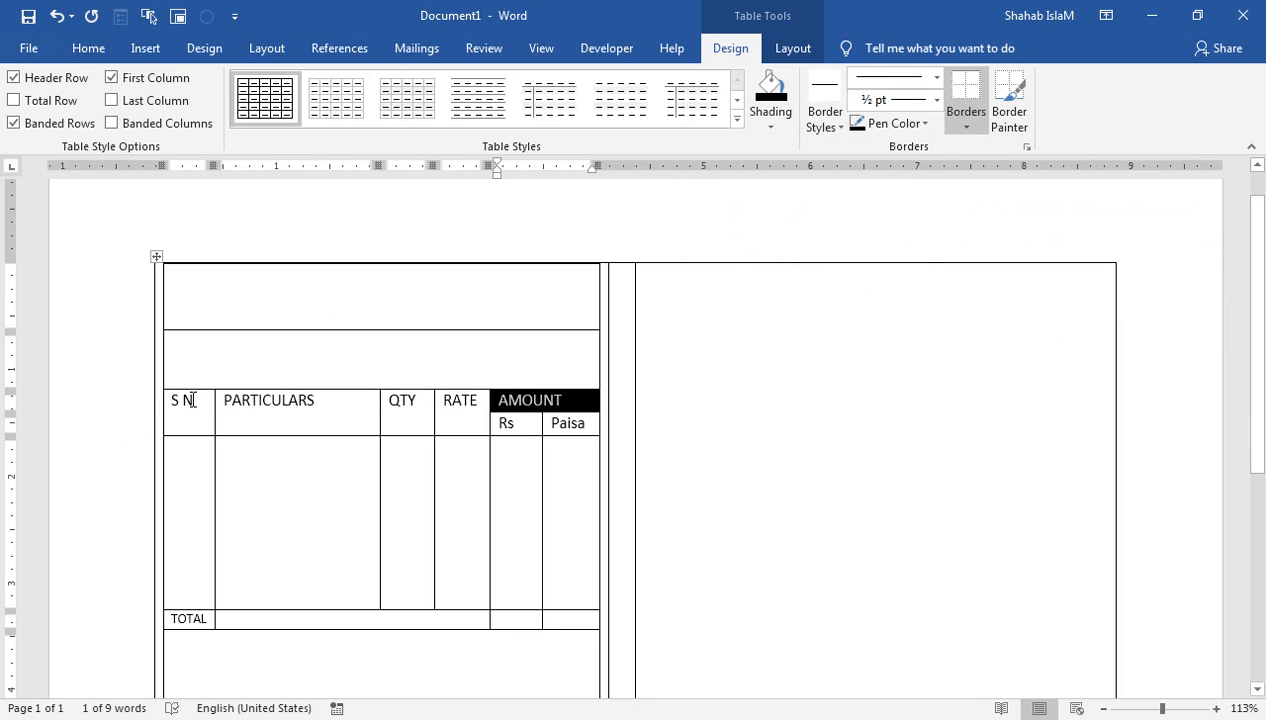
Step: Centre the header row text, S N through Paisa, in its cells
{"action": "mouse_move", "coordinate": [174, 400]}
{"action": "left_mouse_down"}
{"action": "mouse_move", "coordinate": [495, 401]}
{"action": "mouse_move", "coordinate": [574, 424]}
{"action": "left_mouse_up"}
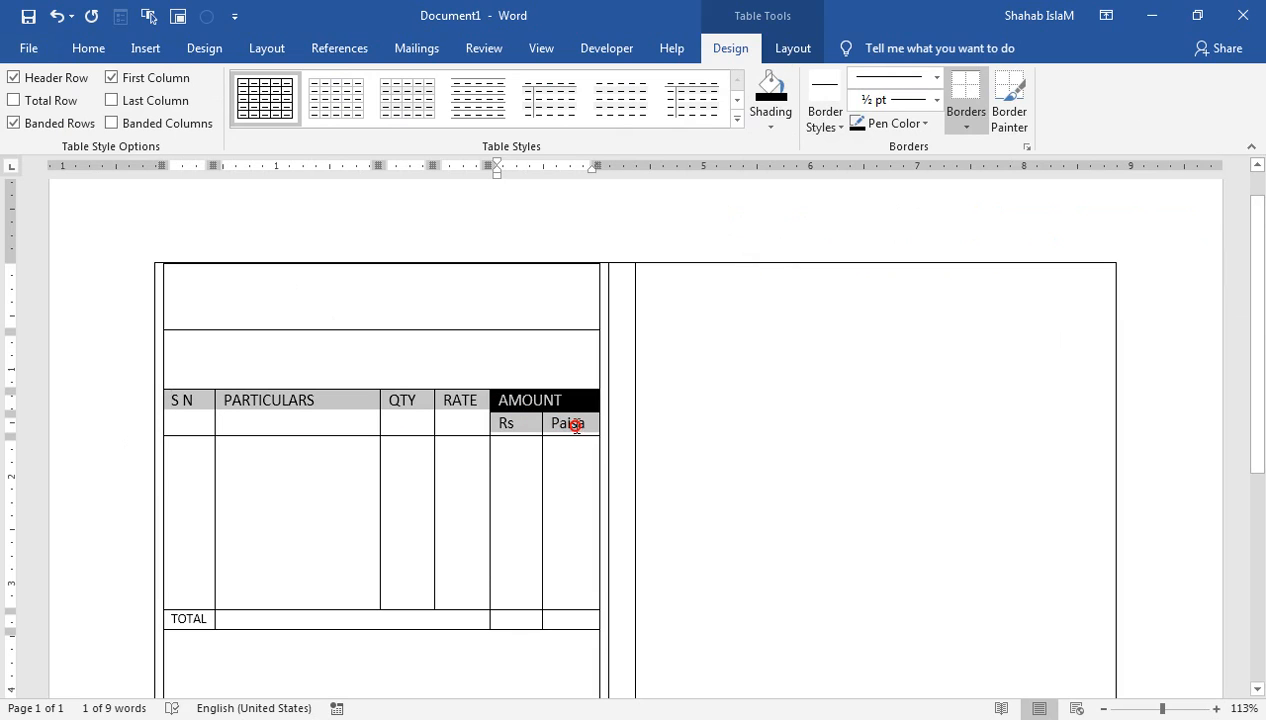
{"action": "left_click", "coordinate": [793, 48]}
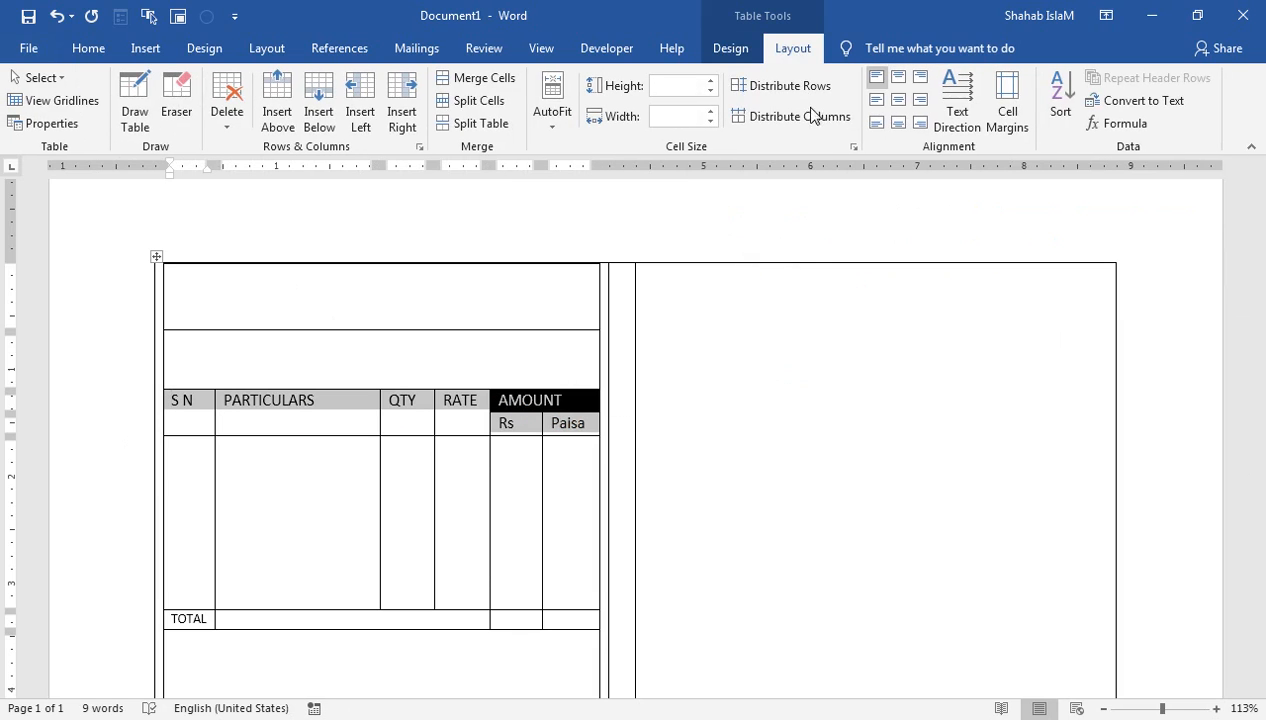
{"action": "left_click", "coordinate": [900, 96]}
{"action": "left_click", "coordinate": [899, 78]}
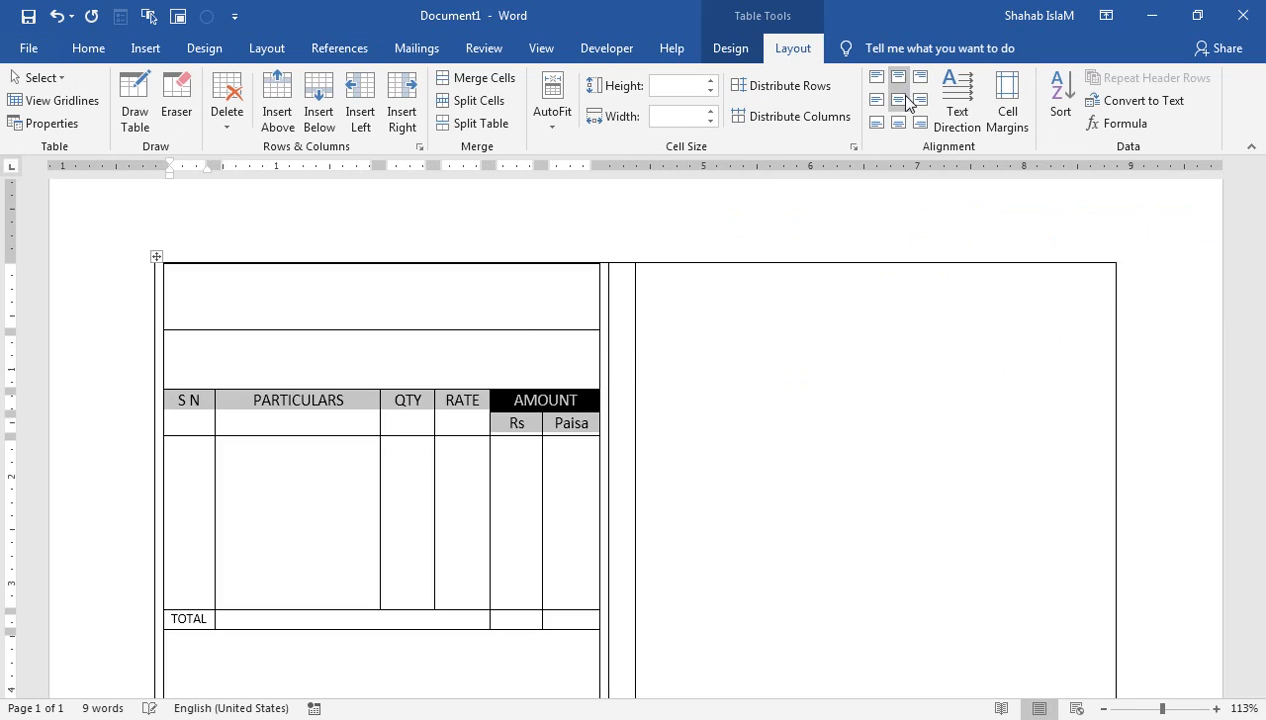
{"action": "left_click", "coordinate": [899, 99]}
Step: Fill the TOTAL cell black
{"action": "left_click_drag", "start_coordinate": [207, 614], "coordinate": [199, 614]}
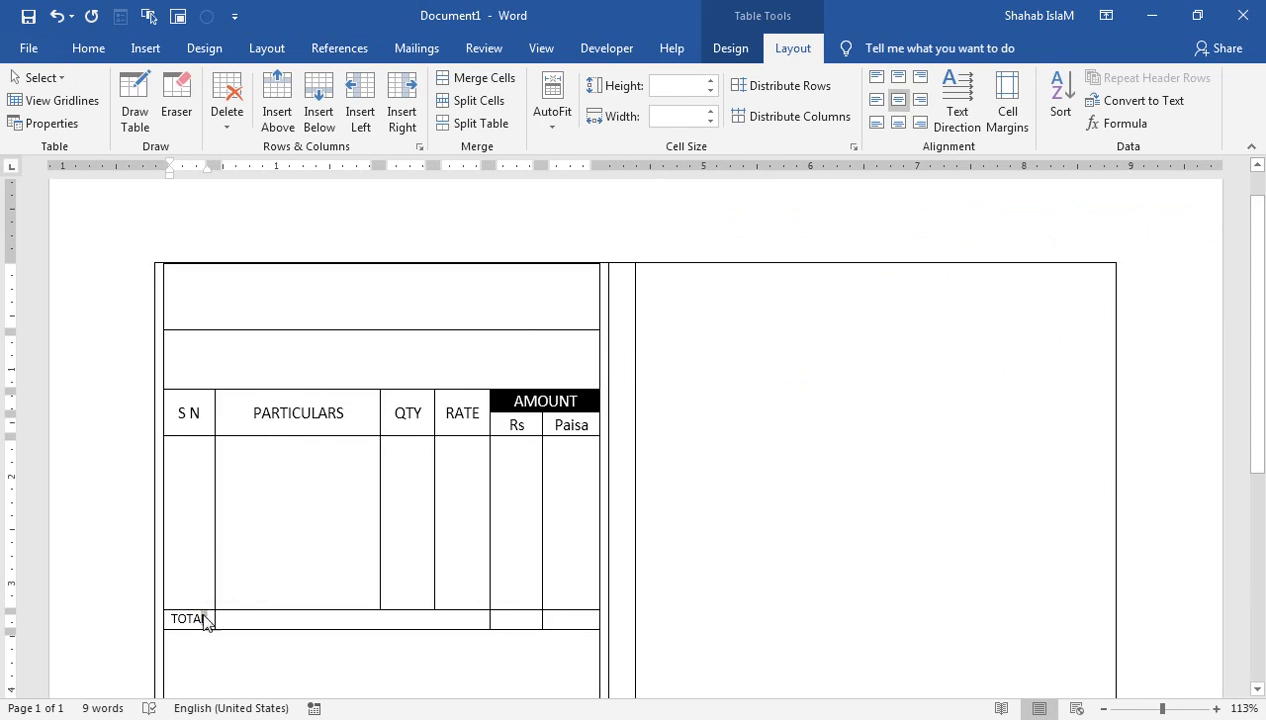
{"action": "left_click", "coordinate": [731, 49]}
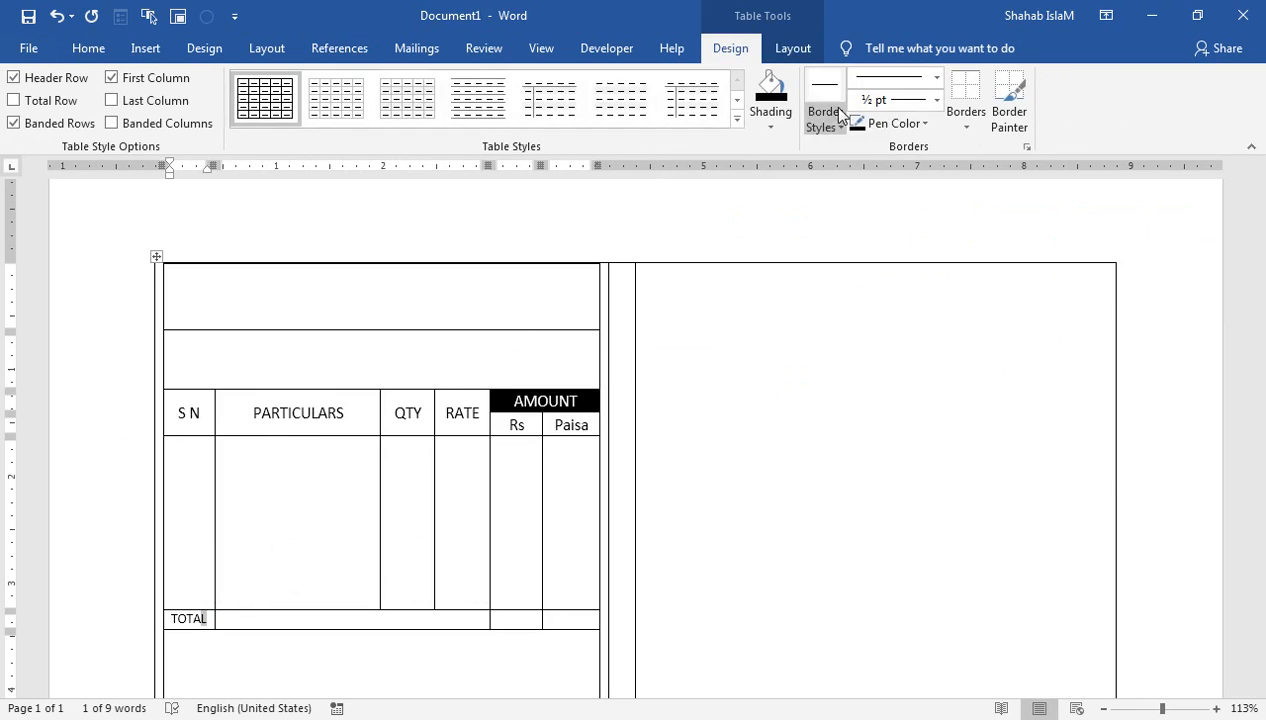
{"action": "left_click", "coordinate": [770, 120]}
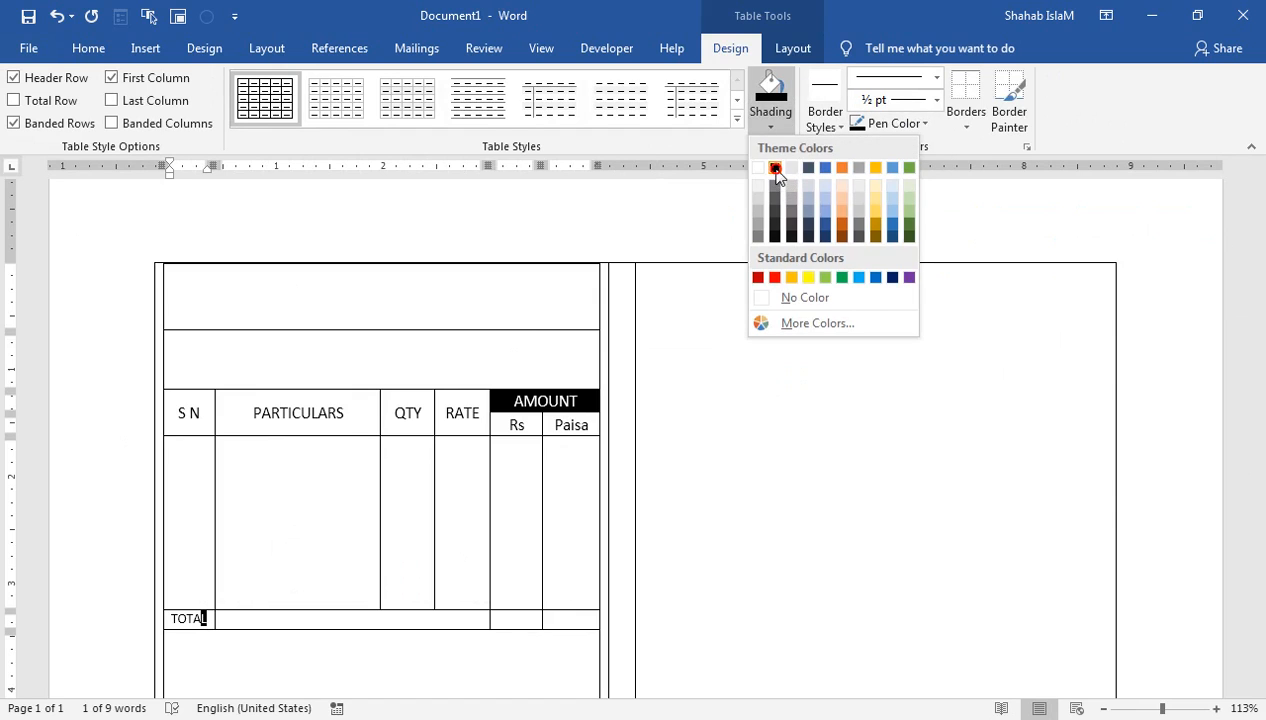
{"action": "left_click", "coordinate": [776, 170]}
{"action": "left_click", "coordinate": [203, 621]}
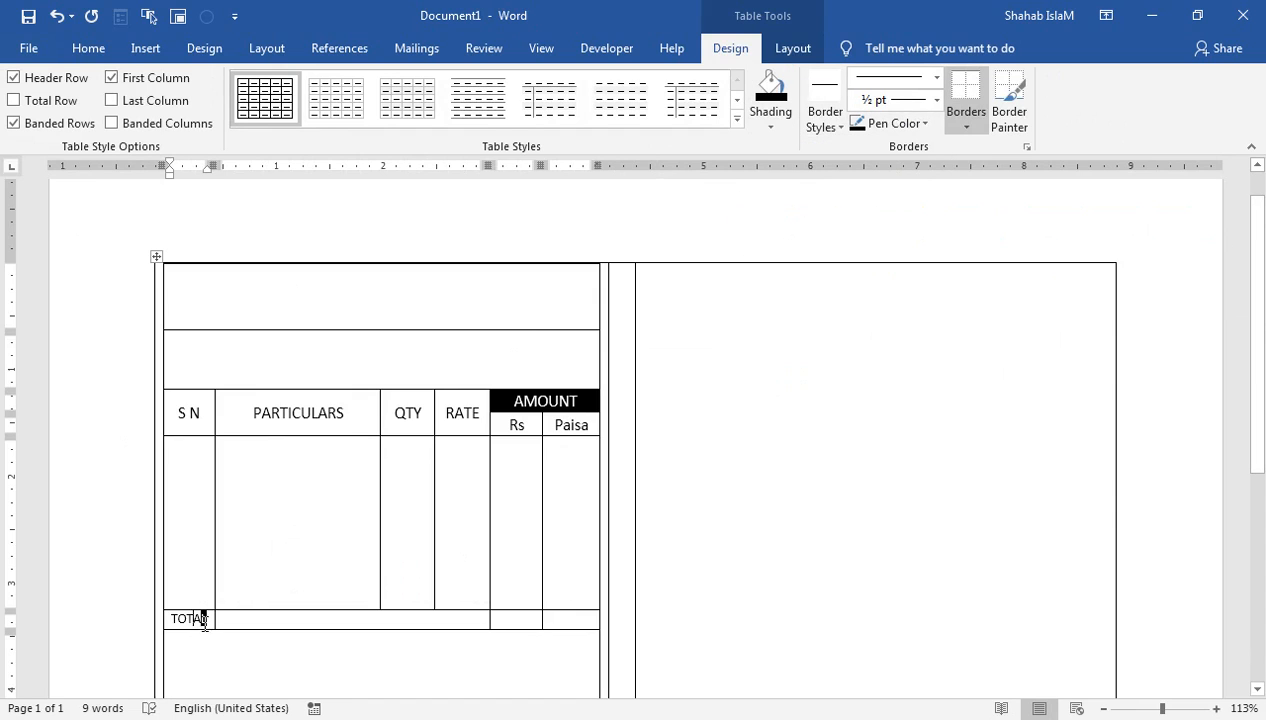
{"action": "left_click_drag", "start_coordinate": [210, 621], "coordinate": [164, 619]}
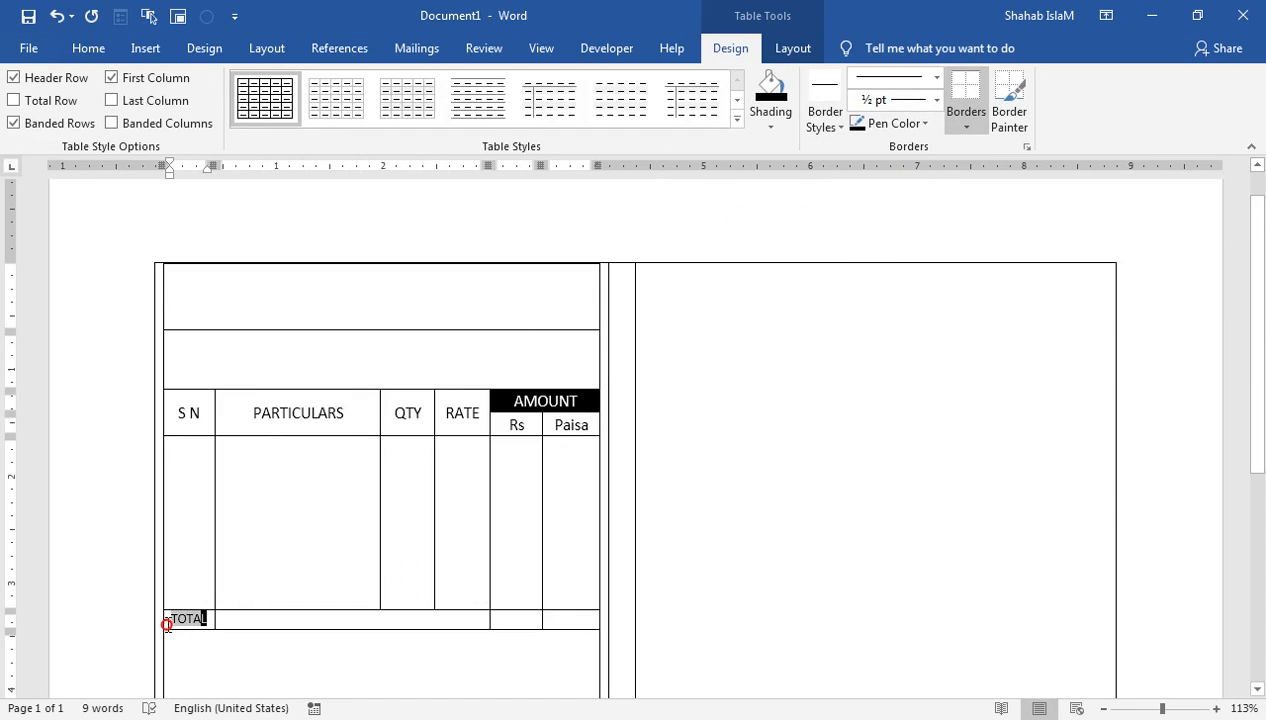
{"action": "left_click", "coordinate": [770, 90]}
{"action": "left_click", "coordinate": [297, 562]}
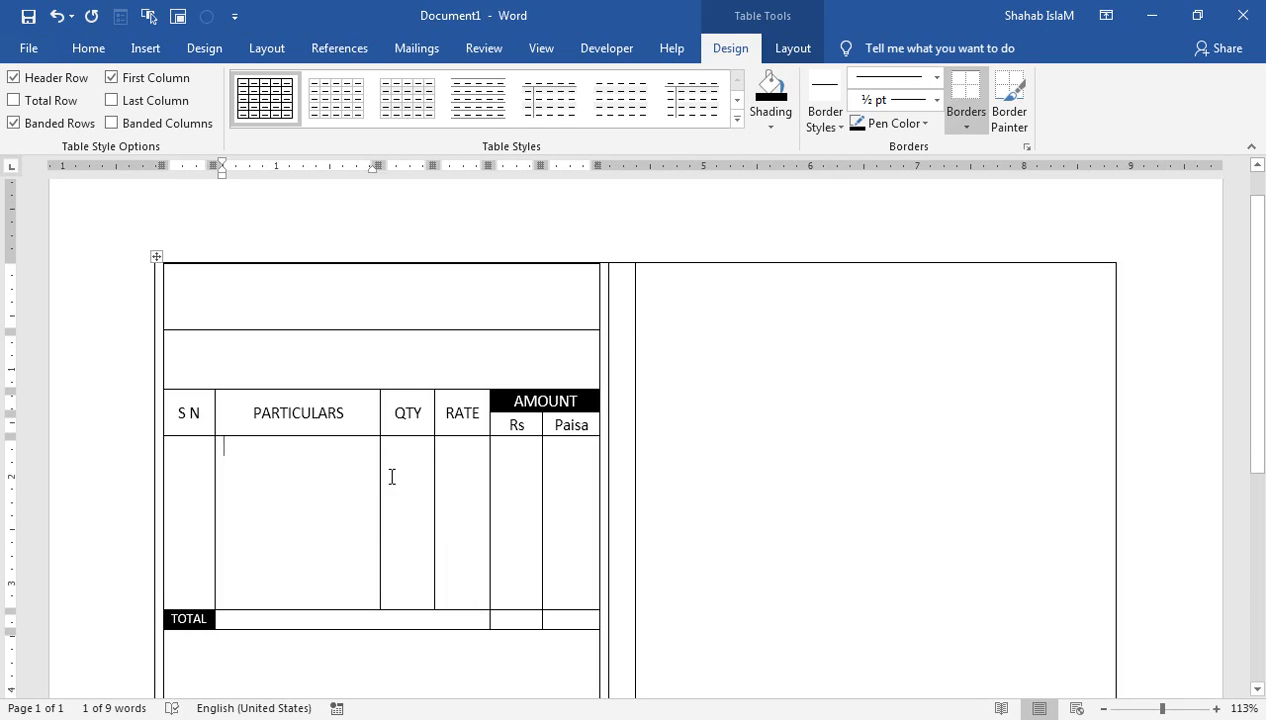
{"action": "left_click", "coordinate": [289, 311]}
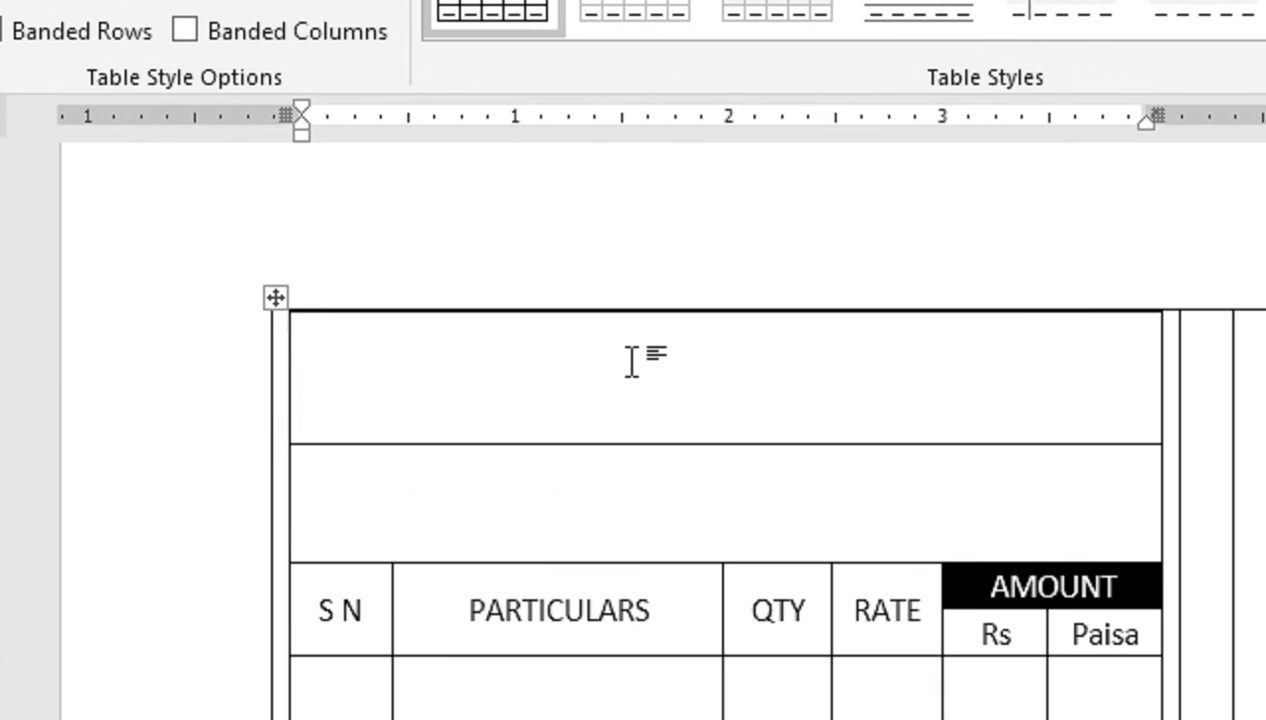
Step: Type 'Bill/Cash Memo' in the top cell, align it top centre, and start a new line
{"action": "type", "text": "Bill/Cash MEmo"}
{"action": "key", "text": "BackSpace"}
{"action": "key", "text": "BackSpace"}
{"action": "key", "text": "BackSpace"}
{"action": "type", "text": "eo"}
{"action": "key", "text": "BackSpace"}
{"action": "type", "text": "mo"}
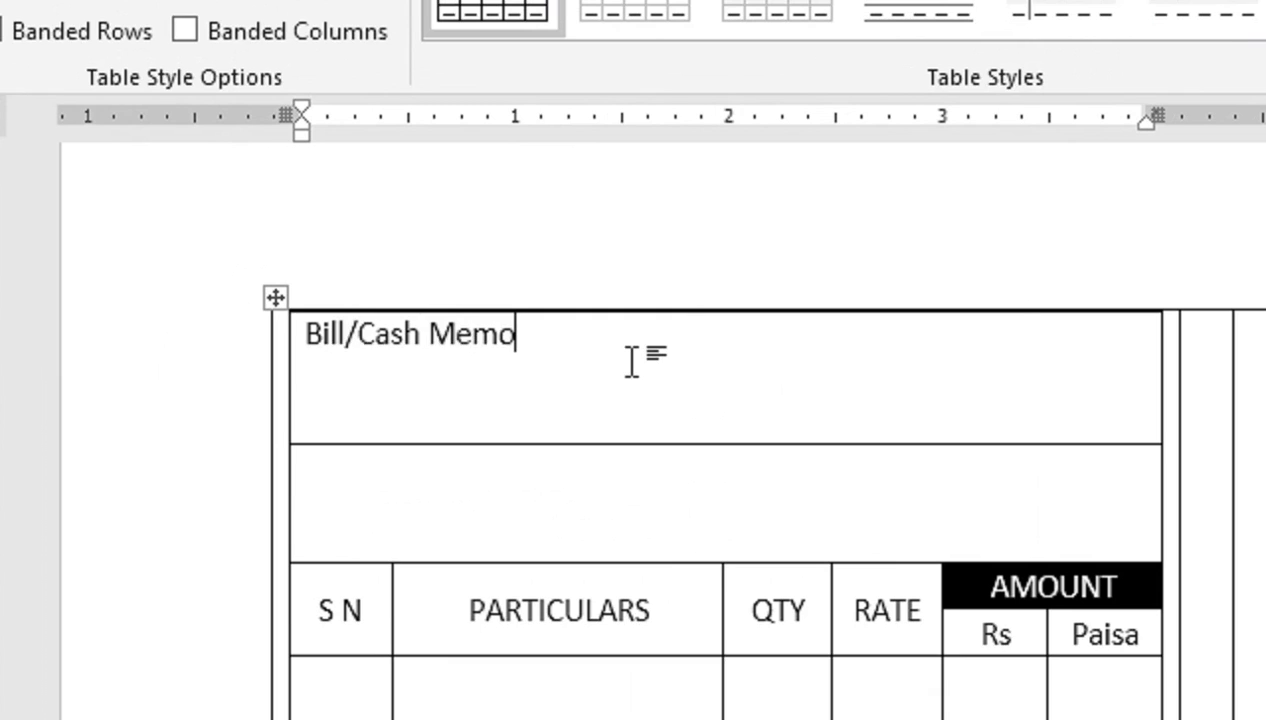
{"action": "key", "text": "shift+Home"}
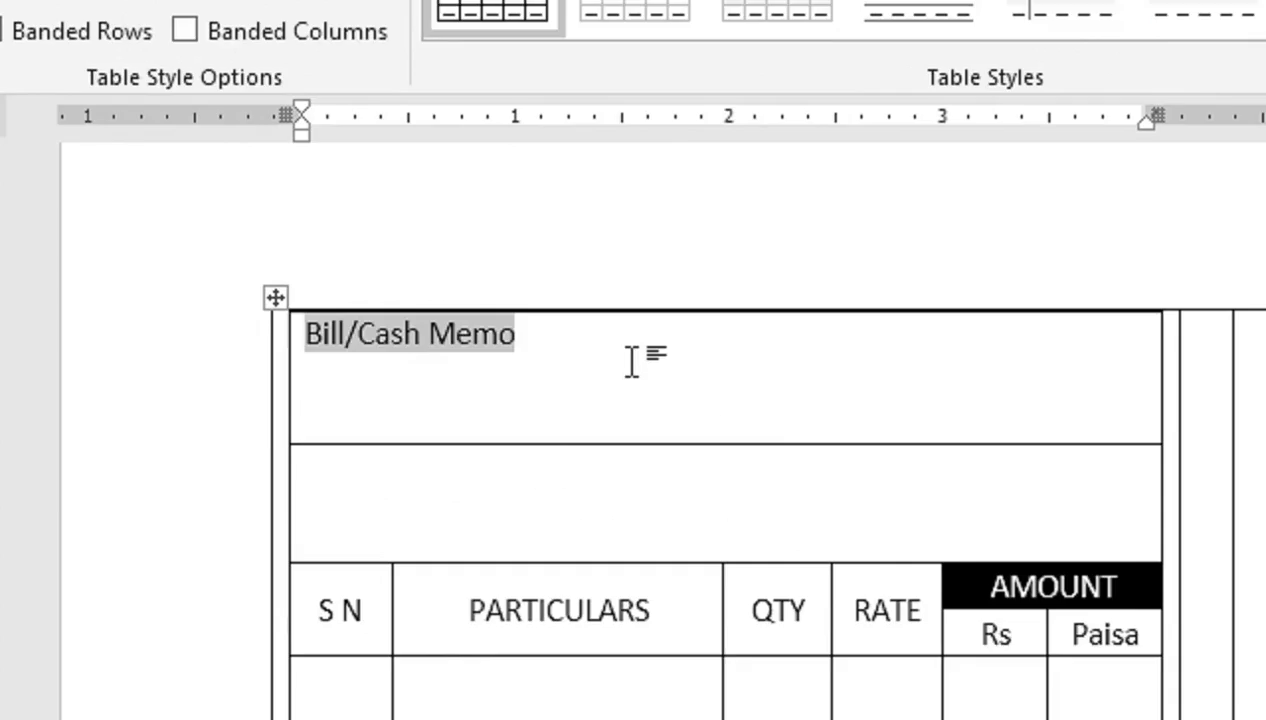
{"action": "left_click", "coordinate": [791, 48]}
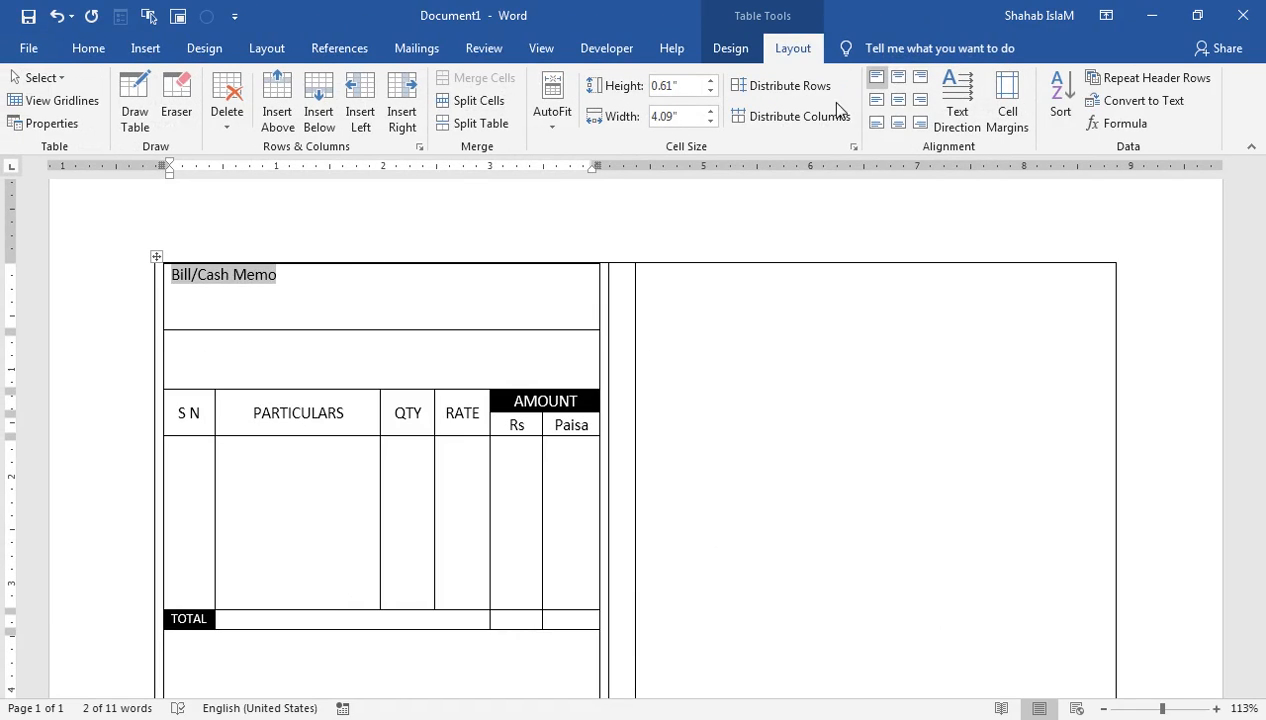
{"action": "left_click", "coordinate": [898, 77]}
{"action": "left_click", "coordinate": [455, 270]}
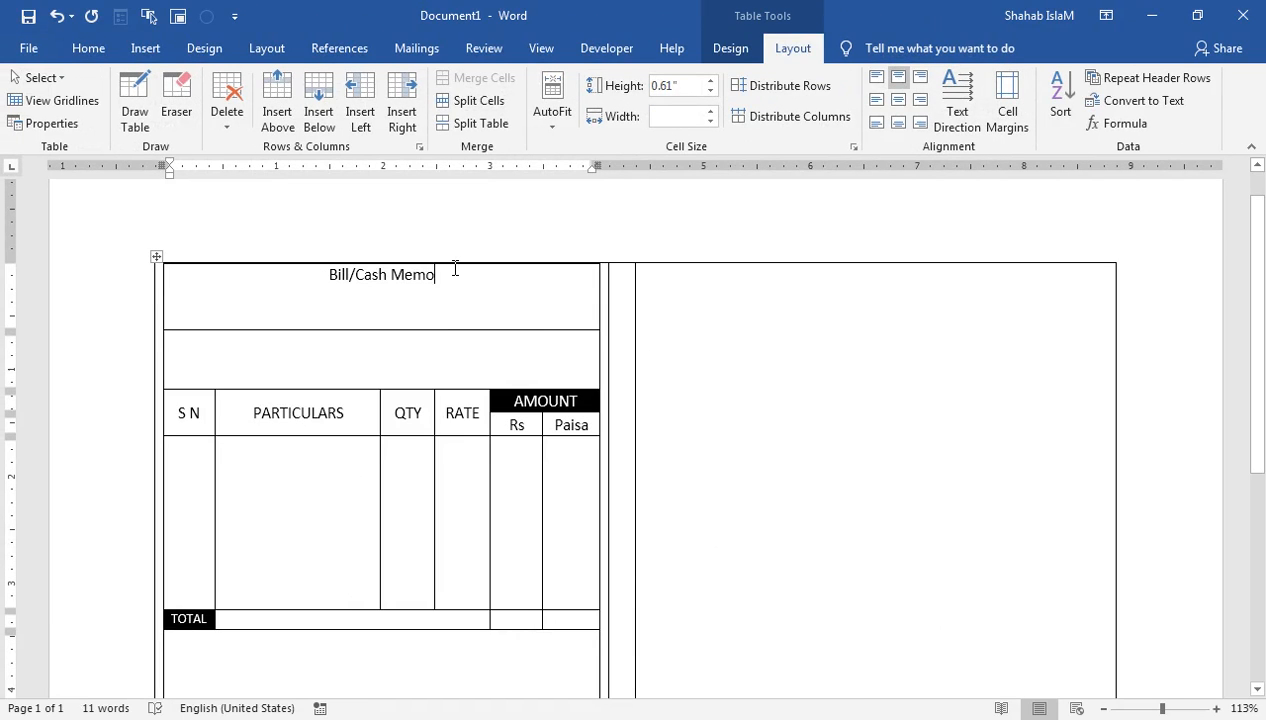
{"action": "key", "text": "Return"}
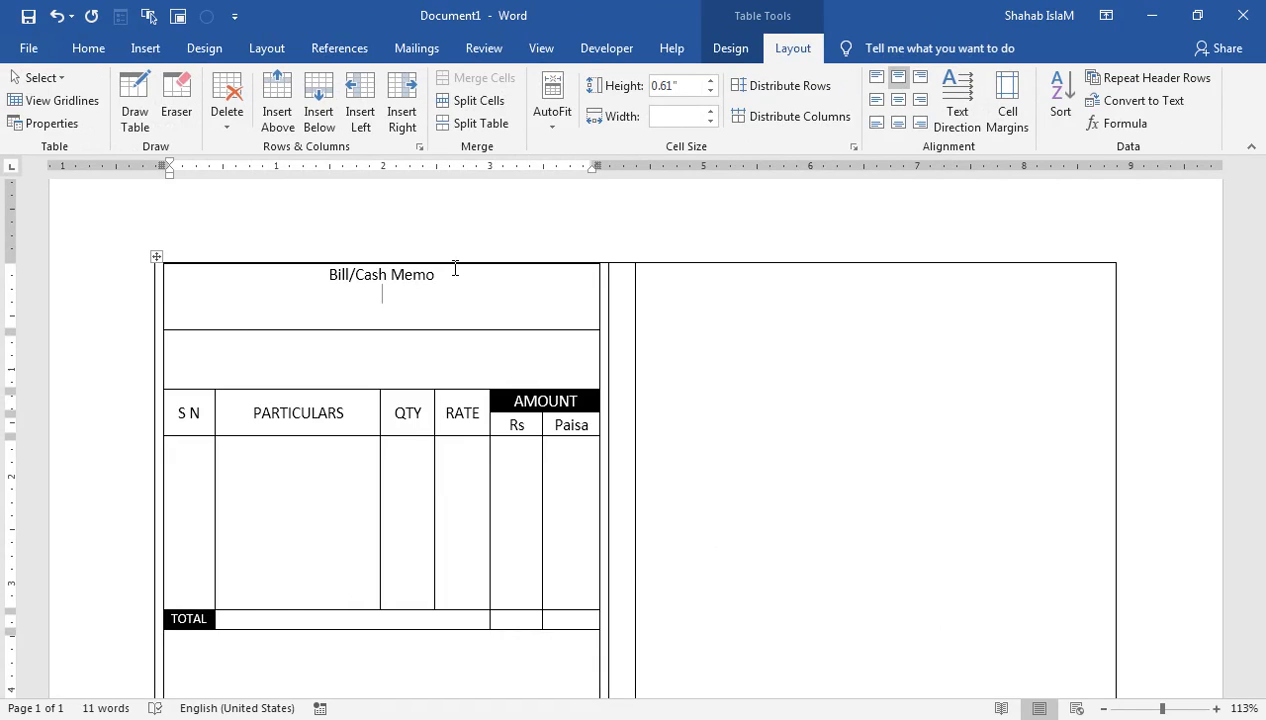
Step: Type 'ABC PRINTER SERVICE' below the Bill/Cash Memo title
{"action": "type", "text": "ABC PRINTER SER"}
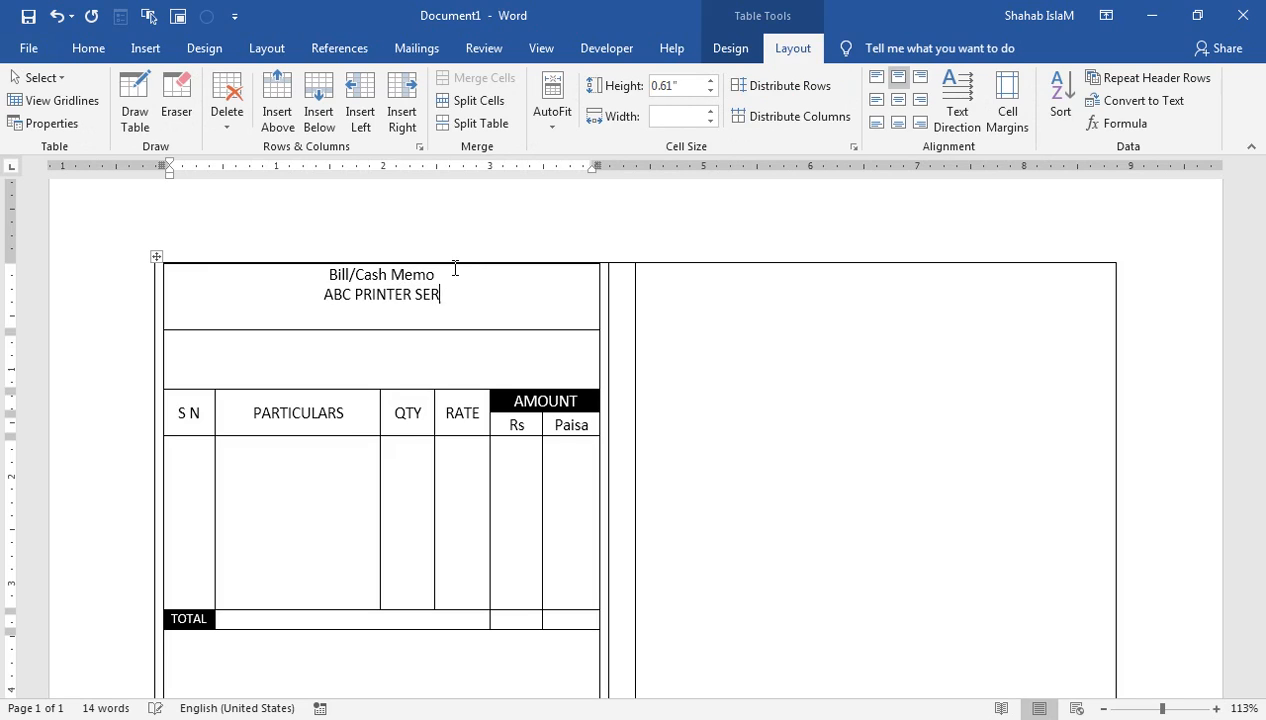
{"action": "type", "text": "VICE"}
Step: Make ABC PRINTER SERVICE bold and larger, then start a new line
{"action": "key", "text": "shift+Home"}
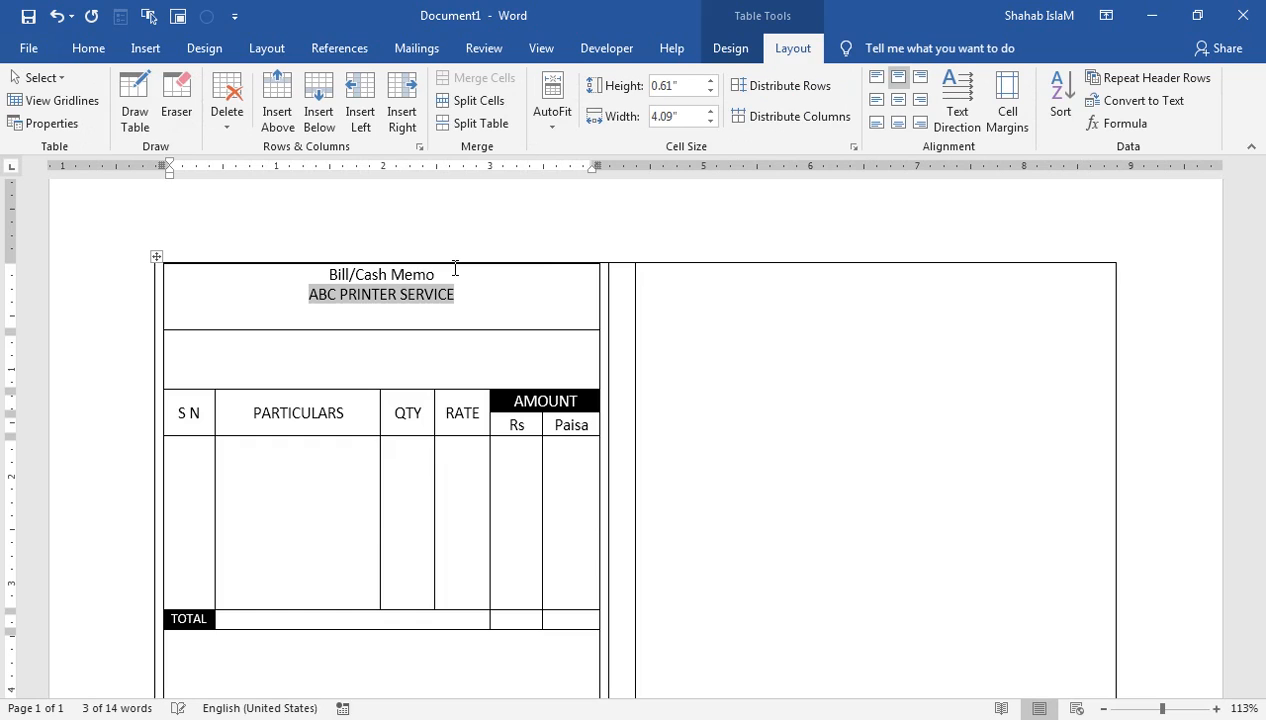
{"action": "left_click", "coordinate": [88, 48]}
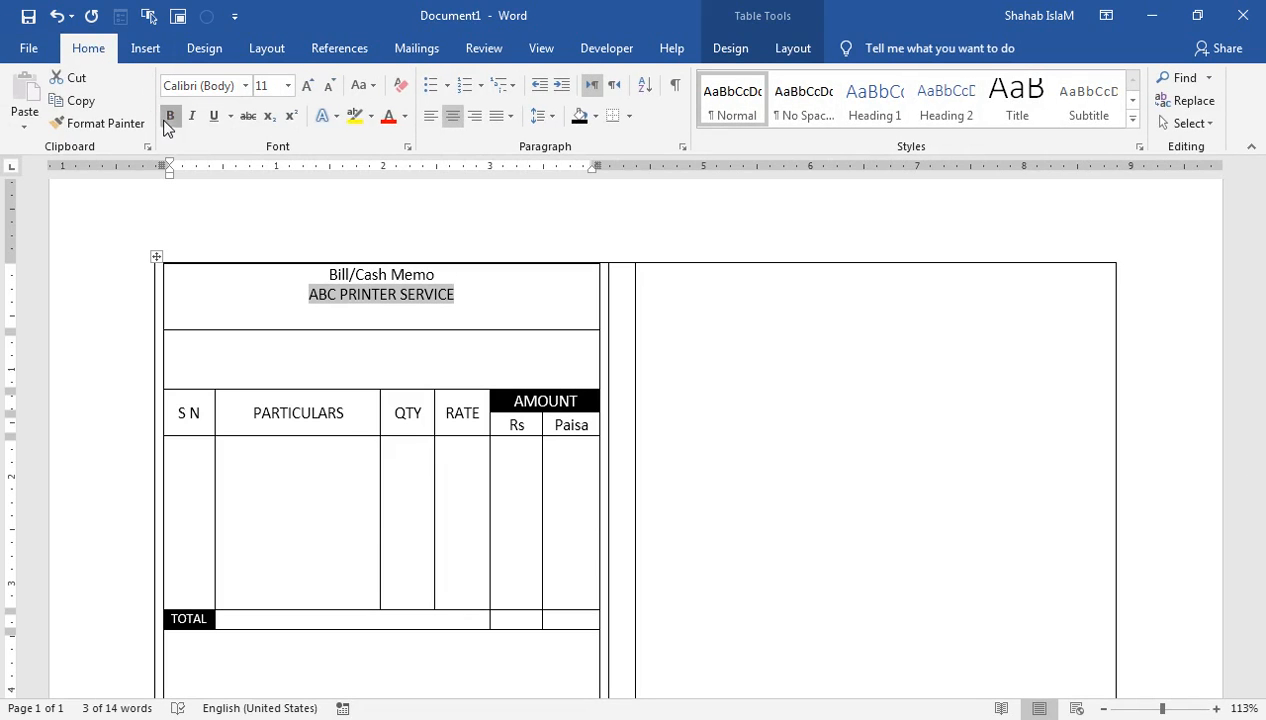
{"action": "left_click", "coordinate": [169, 116]}
{"action": "left_click", "coordinate": [303, 88]}
{"action": "left_click", "coordinate": [303, 88]}
{"action": "left_click", "coordinate": [303, 88]}
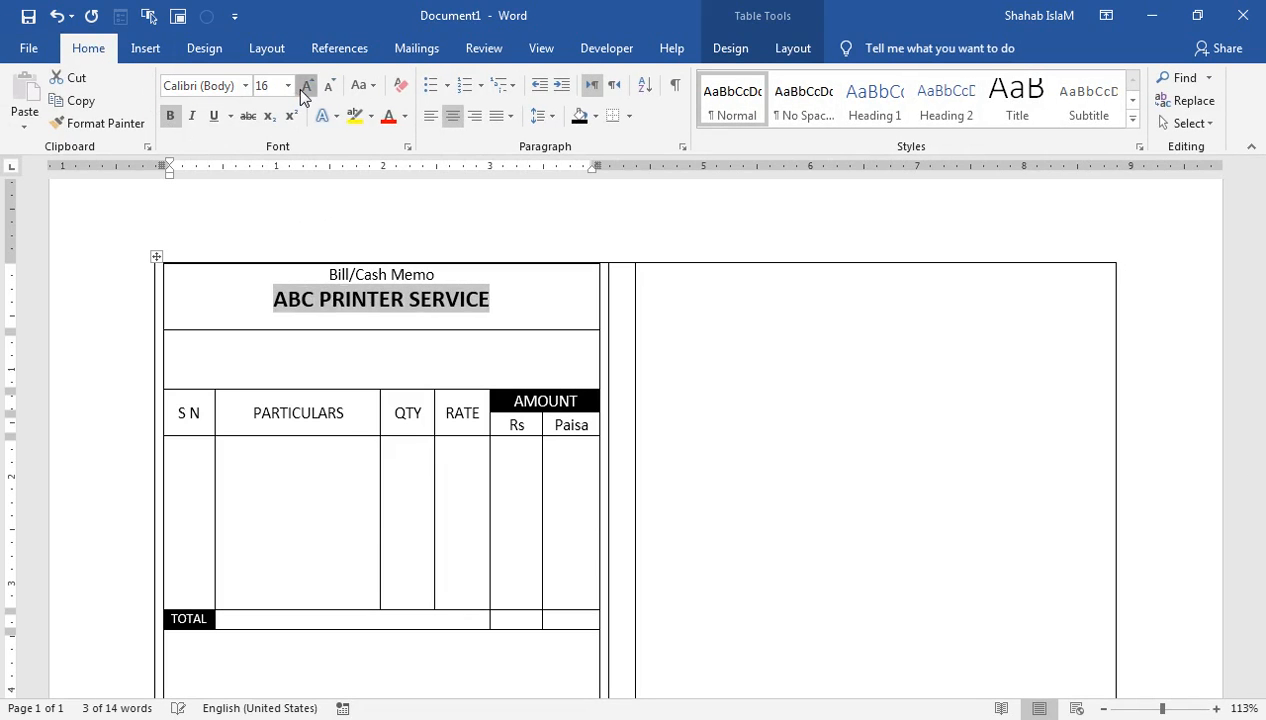
{"action": "left_click", "coordinate": [303, 88]}
{"action": "left_click", "coordinate": [507, 295]}
{"action": "key", "text": "Return"}
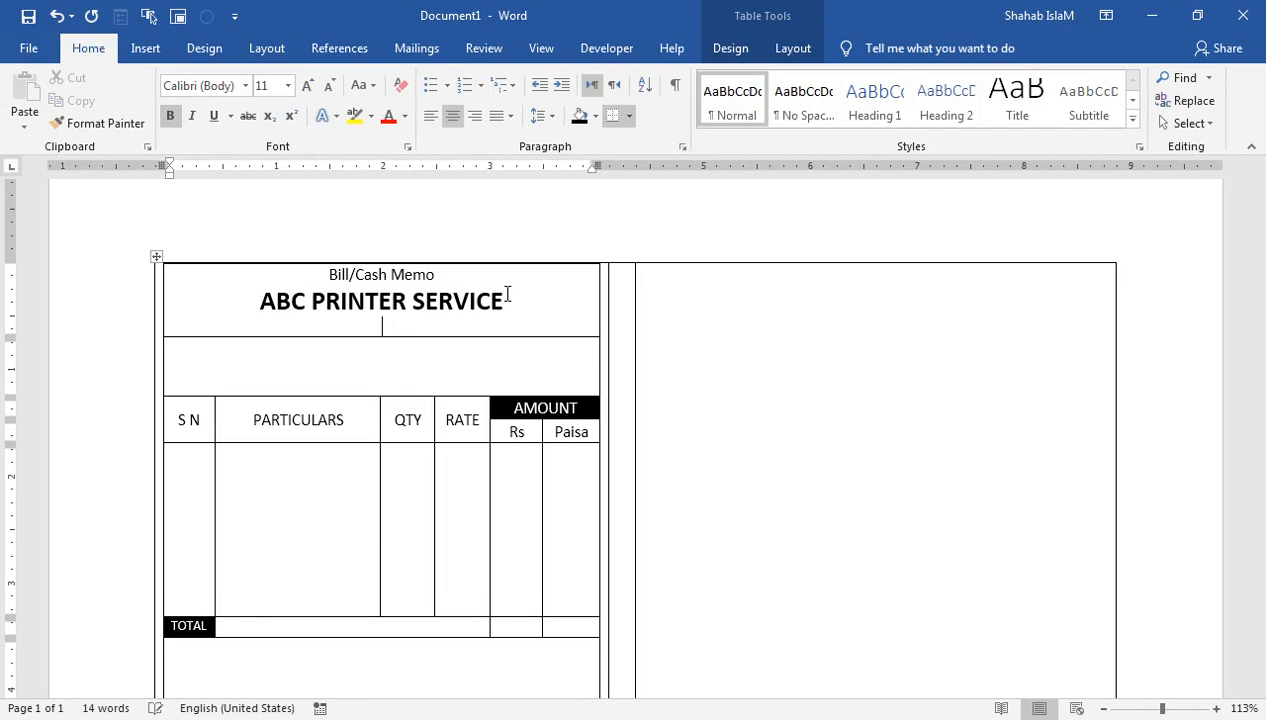
Step: Type the business address line without bold and ignore its flagged place name
{"action": "type", "text": "nEAR KAremm"}
{"action": "key", "text": "BackSpace"}
{"action": "key", "text": "BackSpace"}
{"action": "key", "text": "BackSpace"}
{"action": "key", "text": "BackSpace"}
{"action": "type", "text": "a"}
{"action": "key", "text": "BackSpace"}
{"action": "key", "text": "BackSpace"}
{"action": "type", "text": "areembabad Karachi"}
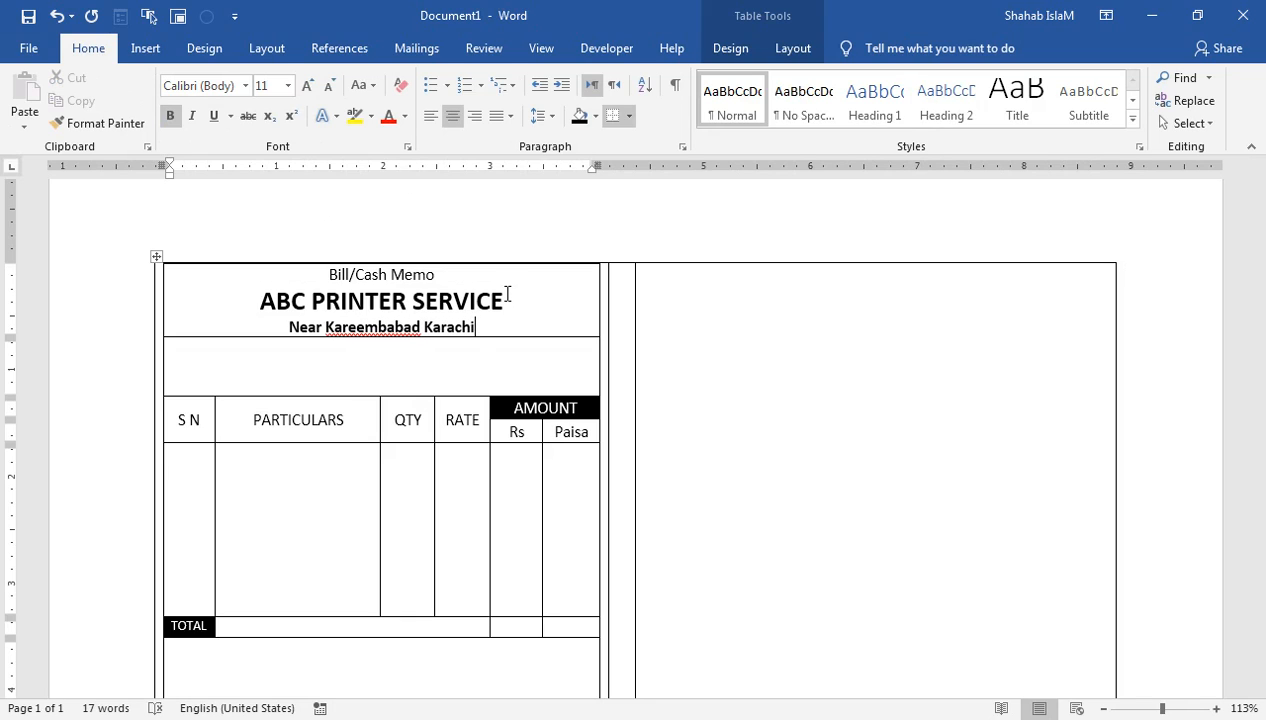
{"action": "left_click_drag", "start_coordinate": [478, 331], "coordinate": [281, 317]}
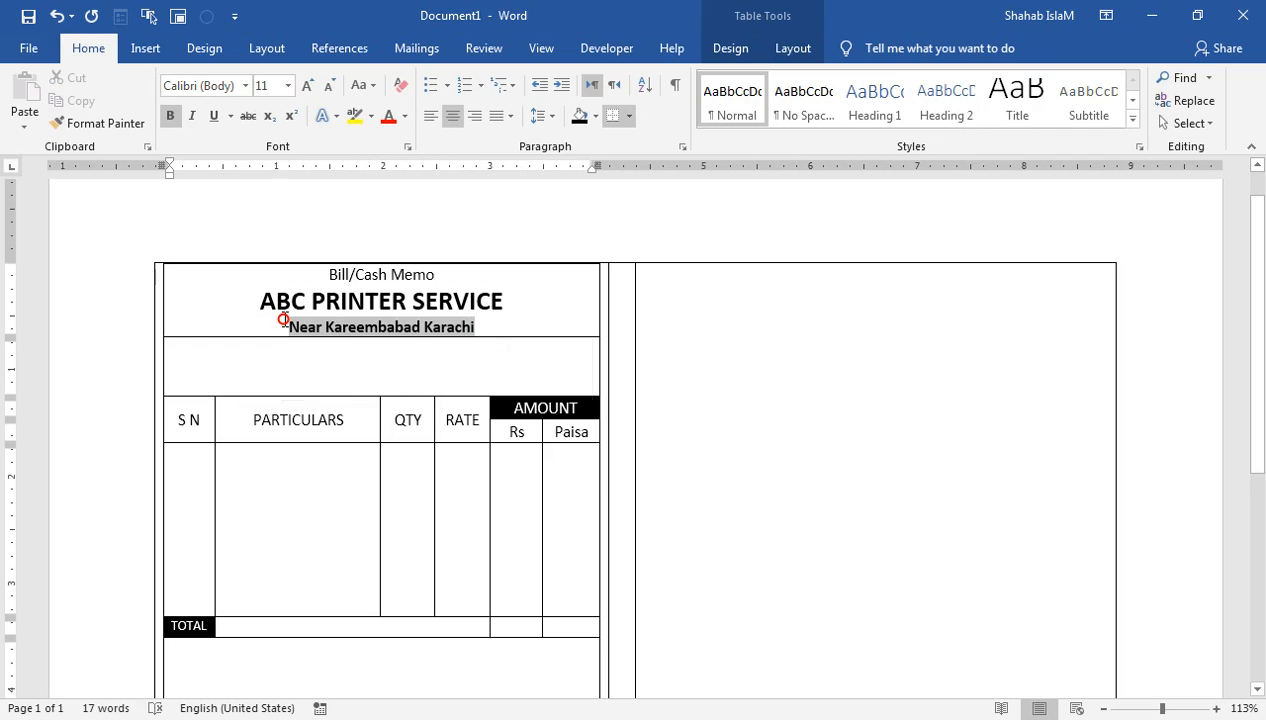
{"action": "left_click", "coordinate": [165, 117]}
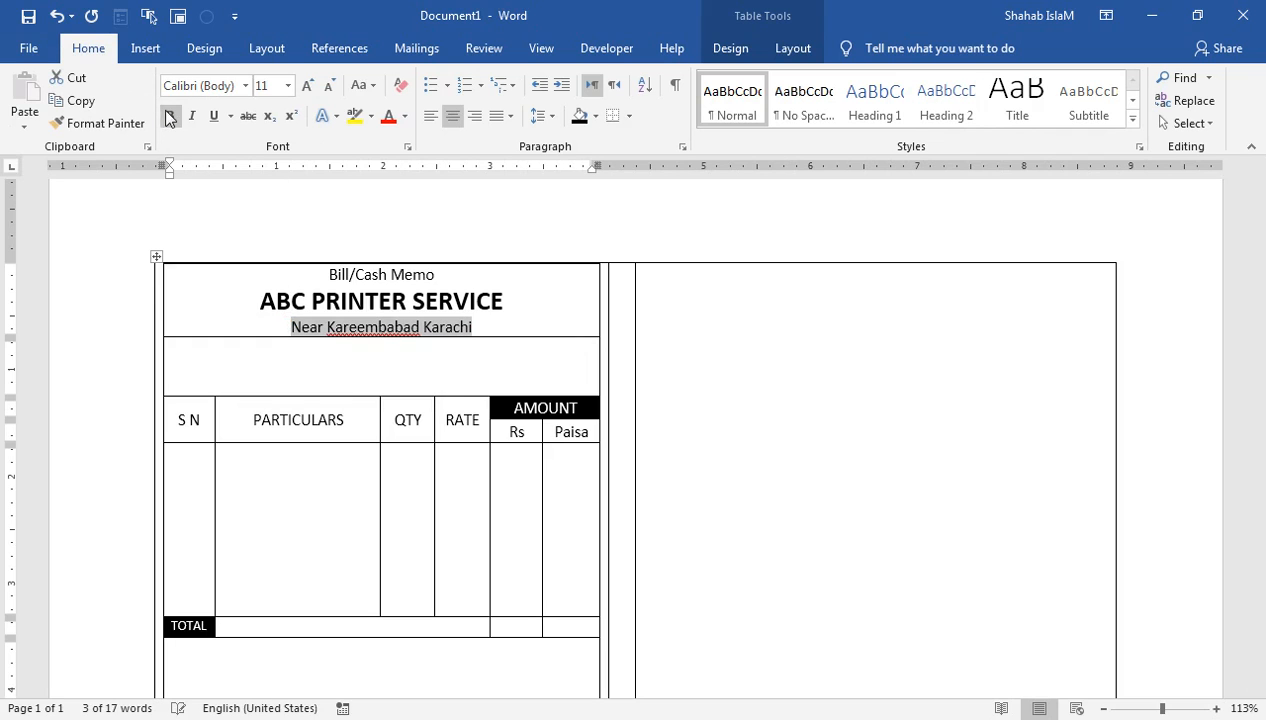
{"action": "left_click", "coordinate": [362, 329]}
{"action": "right_click", "coordinate": [365, 326]}
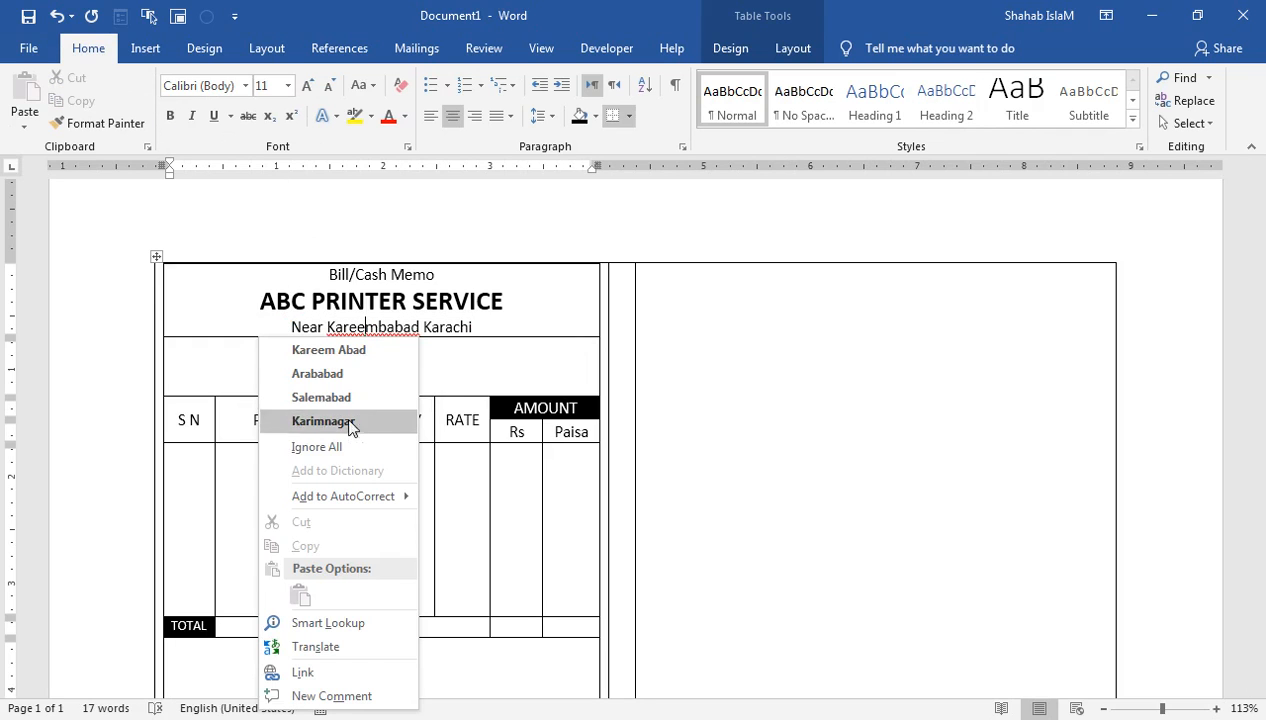
{"action": "left_click", "coordinate": [345, 448]}
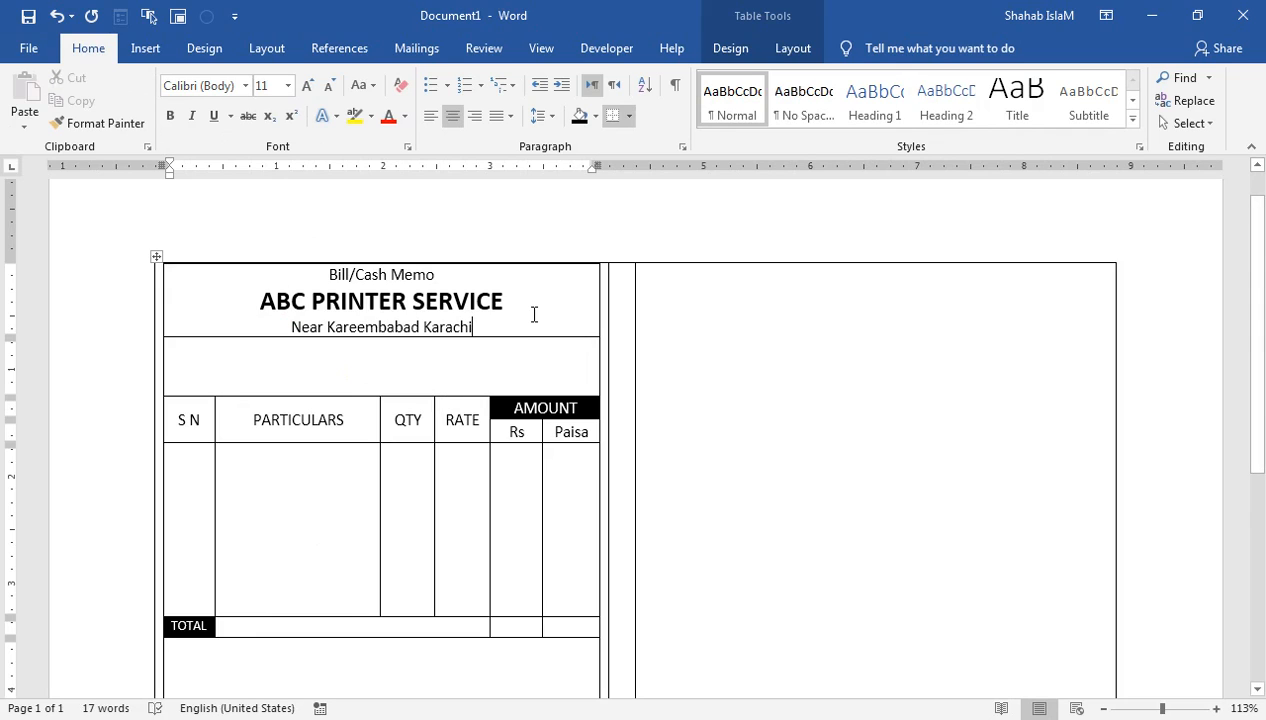
Step: Add the business phone number after Bill/Cash Memo and right-align that line
{"action": "left_click", "coordinate": [484, 273]}
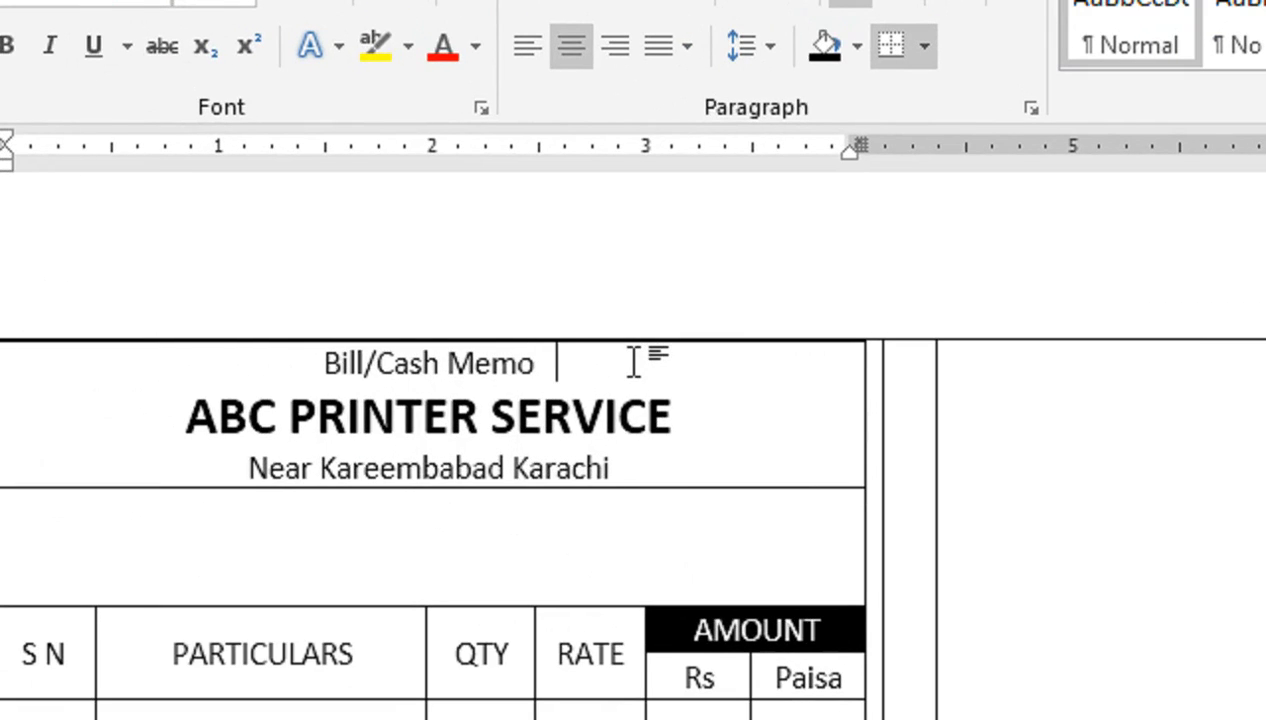
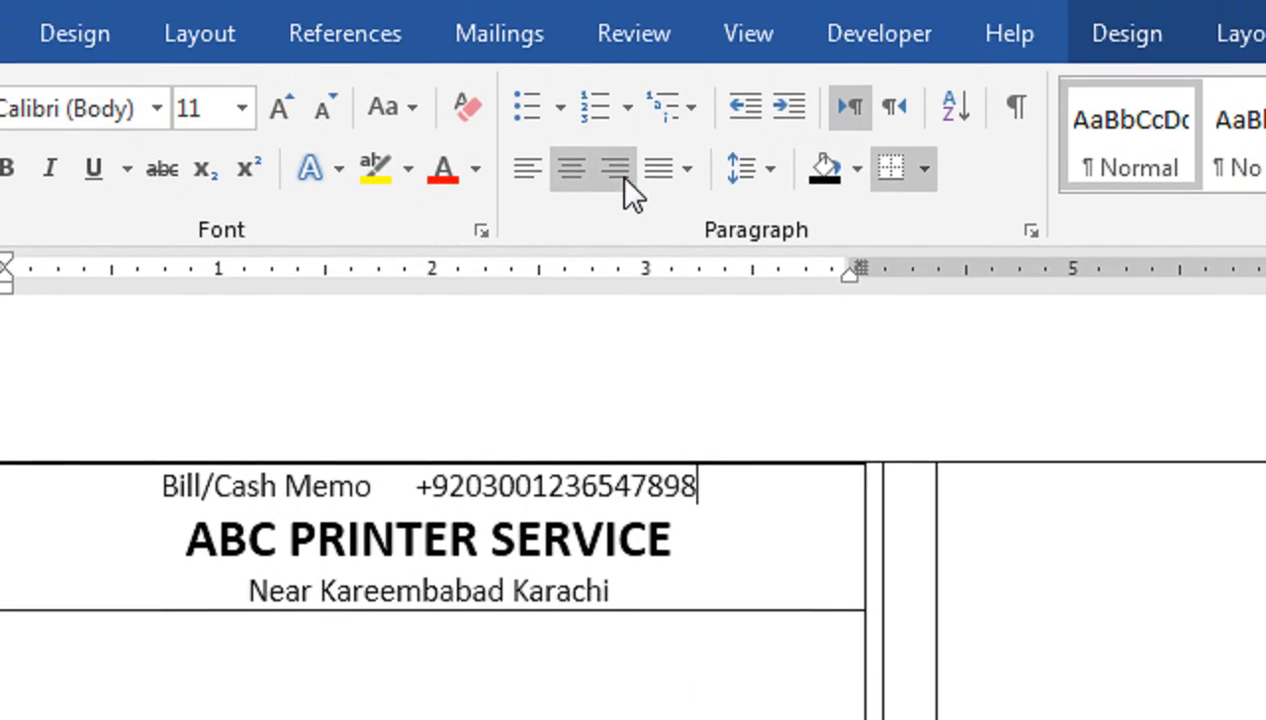
{"action": "left_click", "coordinate": [617, 48]}
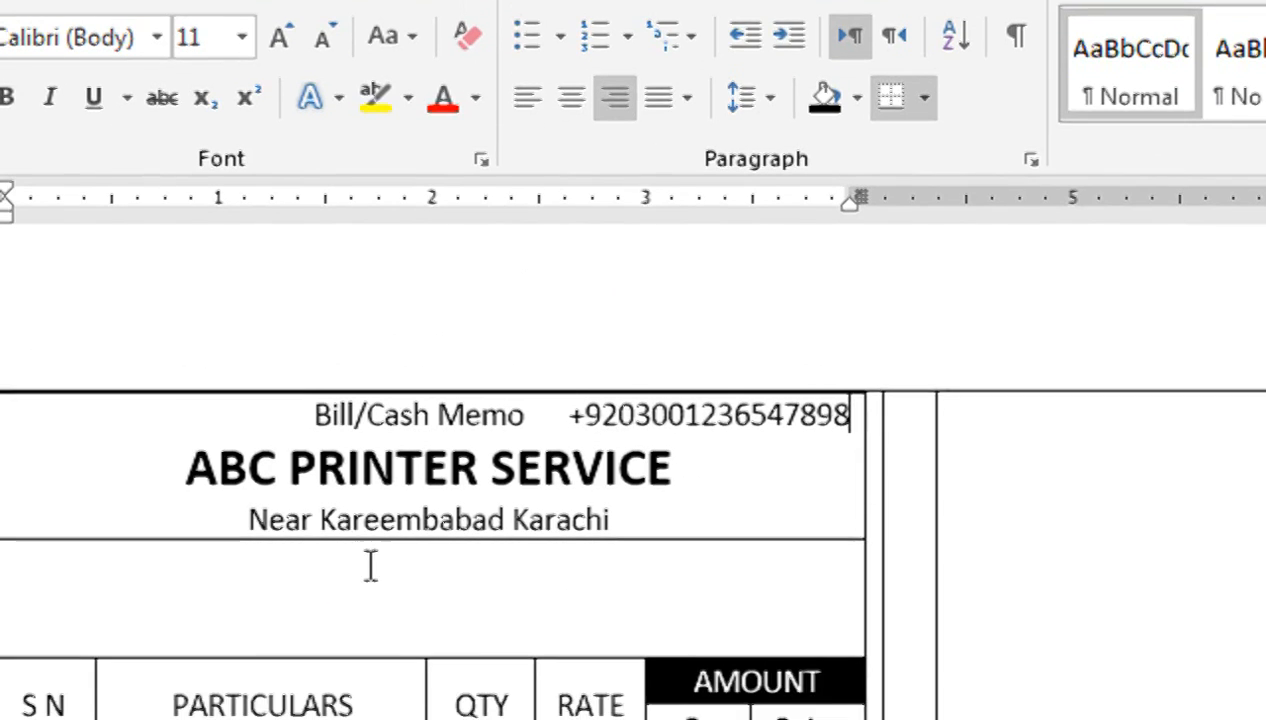
{"action": "left_click", "coordinate": [241, 676]}
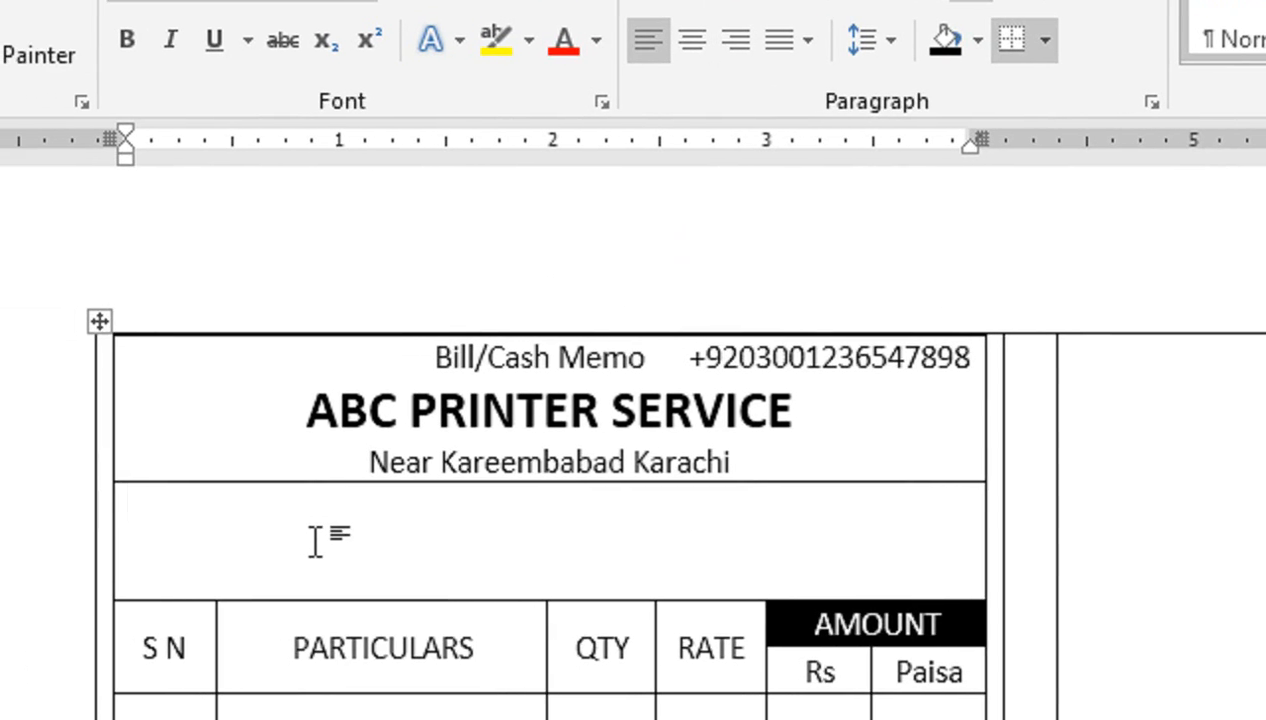
Step: Enter 'No. 101' followed by 'Date ______________' in the cell
{"action": "type", "text": "no"}
{"action": "key", "text": "BackSpace"}
{"action": "key", "text": "BackSpace"}
{"action": "type", "text": "NO"}
{"action": "key", "text": "BackSpace"}
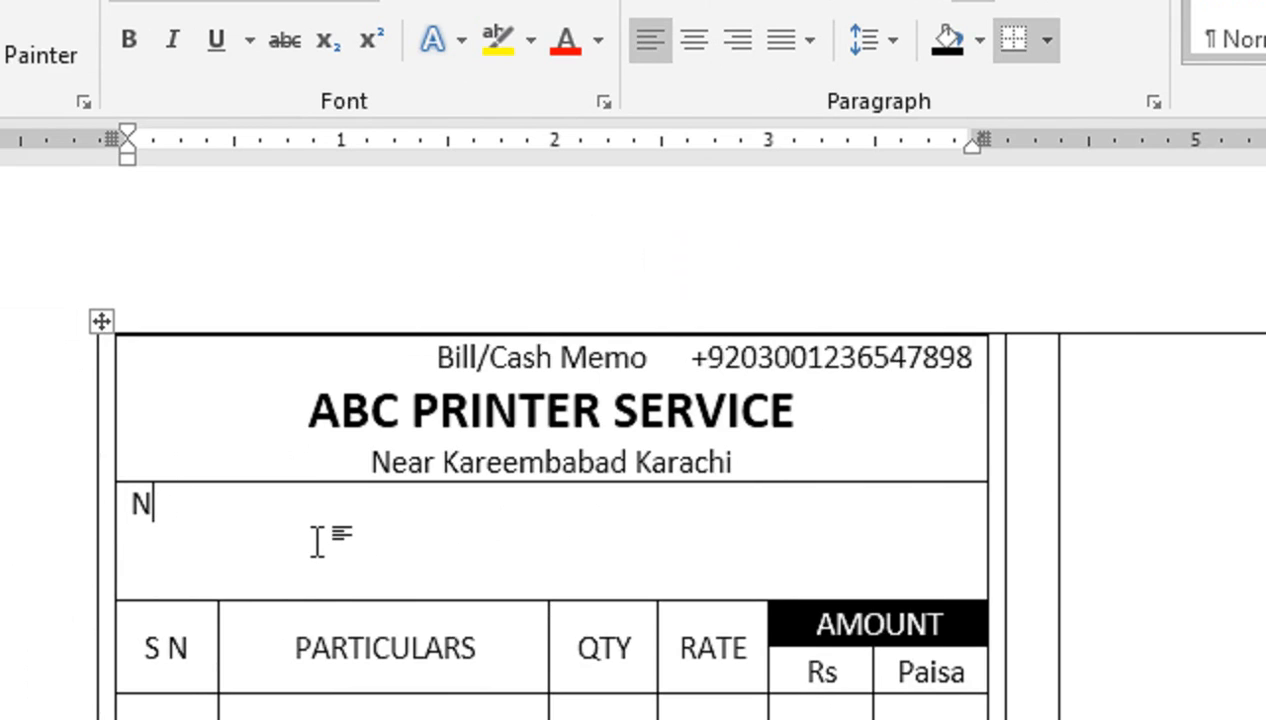
{"action": "key", "text": "BackSpace"}
{"action": "type", "text": "O"}
{"action": "key", "text": "BackSpace"}
{"action": "type", "text": "No. 101"}
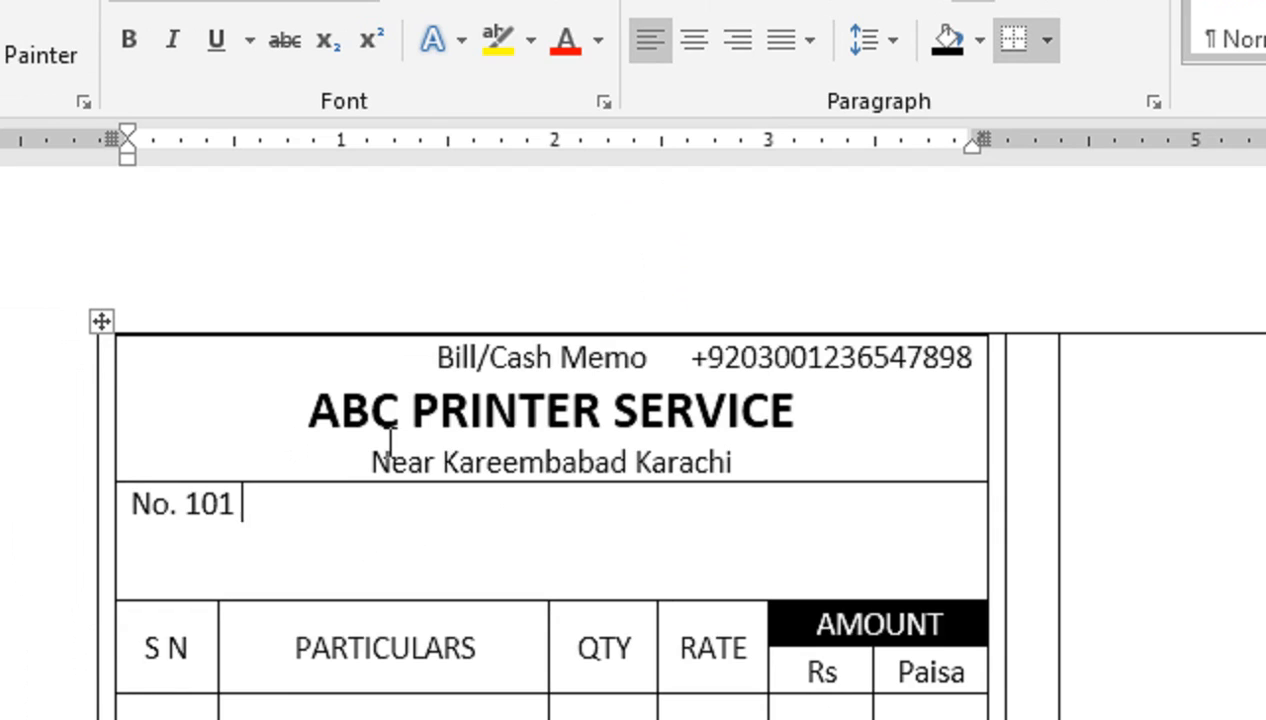
{"action": "key", "text": "Tab"}
{"action": "key", "text": "Tab"}
{"action": "key", "text": "Tab"}
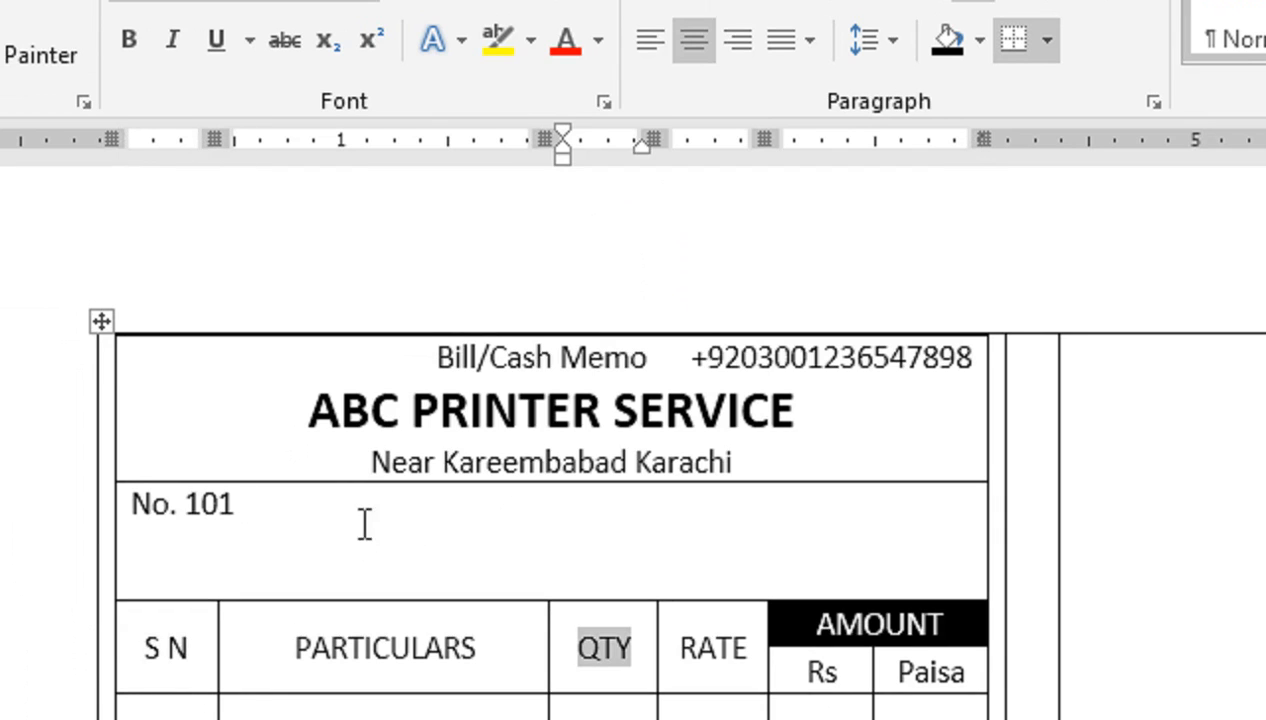
{"action": "left_click", "coordinate": [360, 520]}
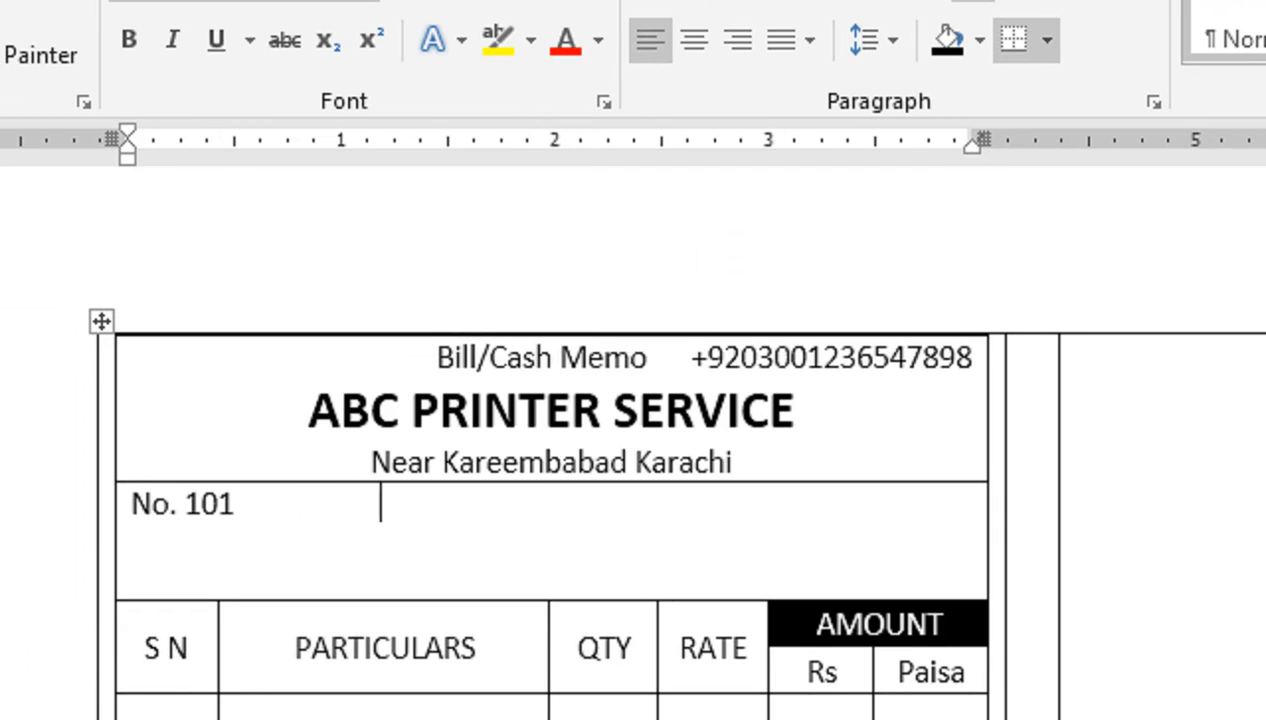
{"action": "key", "text": "BackSpace"}
{"action": "key", "text": "BackSpace"}
{"action": "key", "text": "BackSpace"}
{"action": "key", "text": "BackSpace"}
{"action": "key", "text": "BackSpace"}
{"action": "type", "text": "Date"}
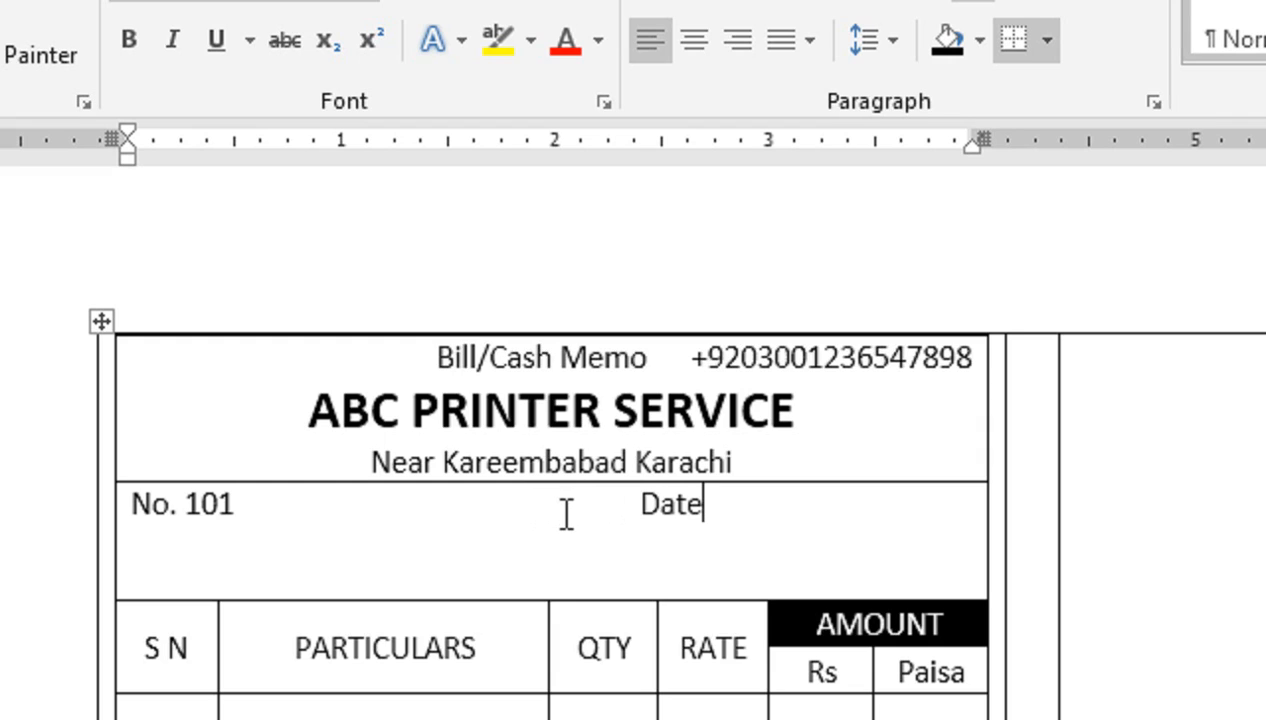
{"action": "type", "text": " ______________"}
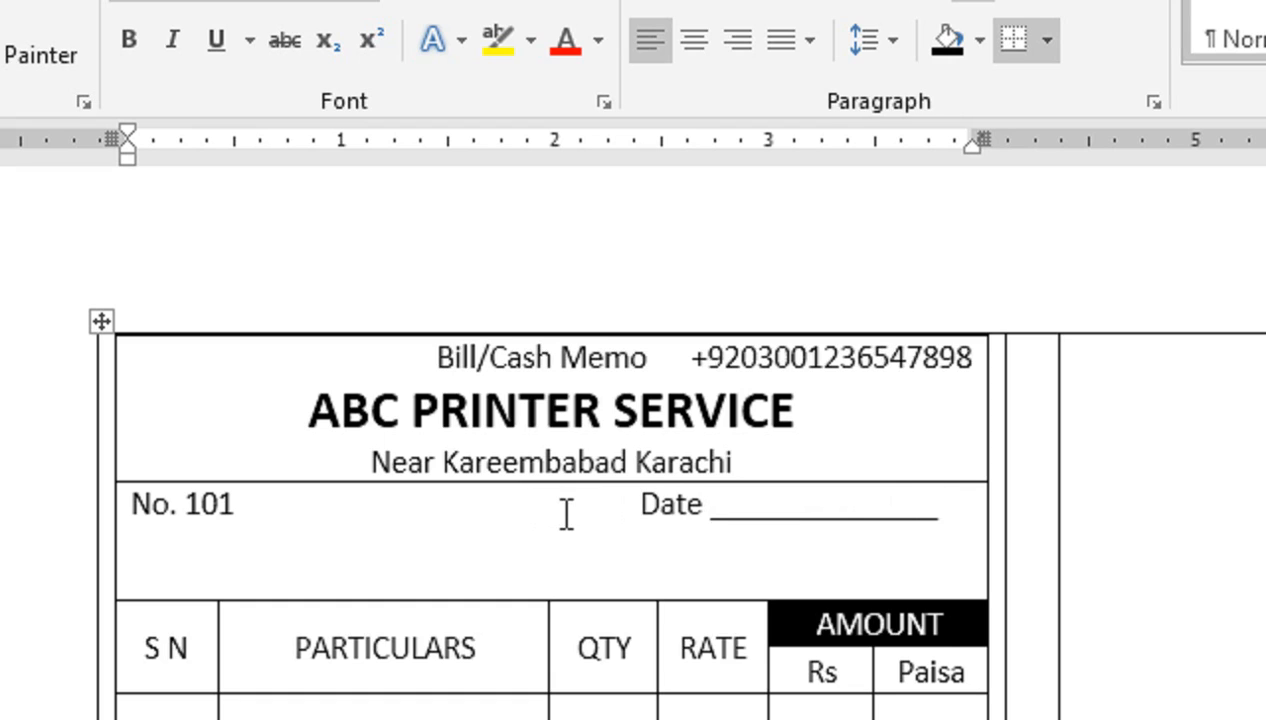
Step: Add a 'Name' line with a long underscore blank below it
{"action": "key", "text": "Down"}
{"action": "key", "text": "Down"}
{"action": "key", "text": "Up"}
{"action": "key", "text": "Up"}
{"action": "key", "text": "Up"}
{"action": "key", "text": "Down"}
{"action": "key", "text": "Home"}
{"action": "type", "text": "NAme"}
{"action": "key", "text": "BackSpace"}
{"action": "key", "text": "BackSpace"}
{"action": "key", "text": "BackSpace"}
{"action": "type", "text": "am"}
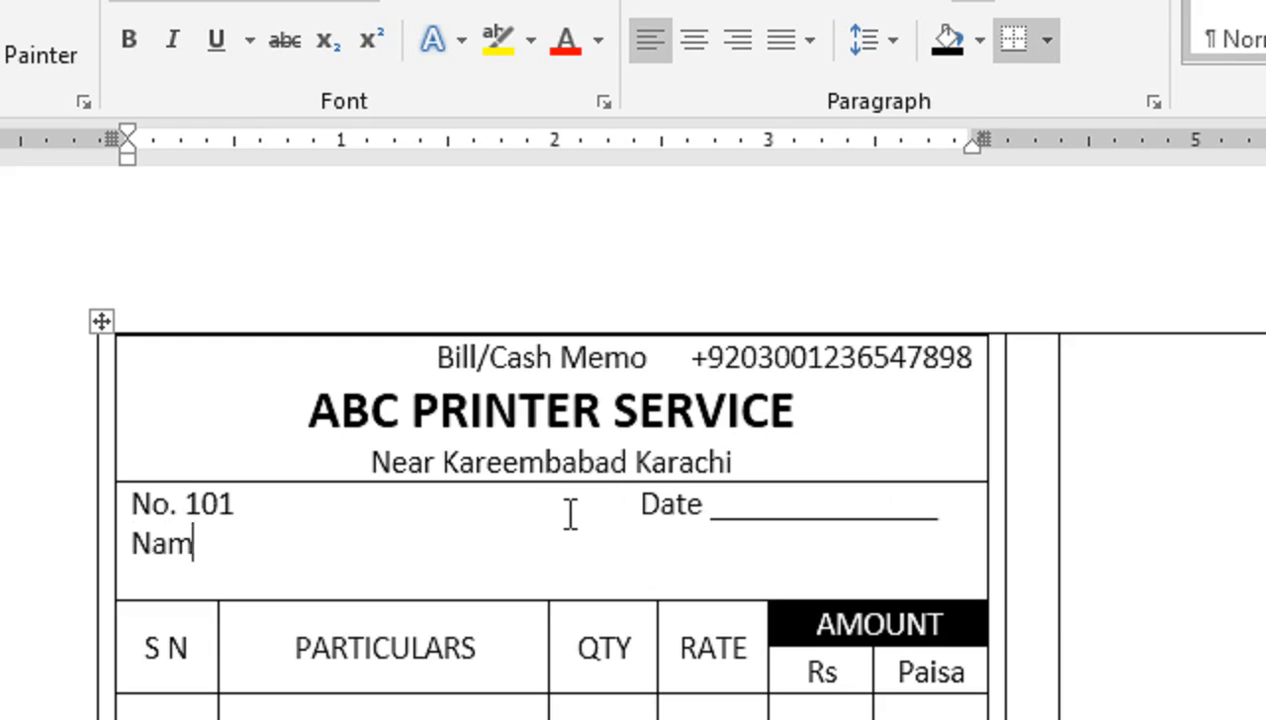
{"action": "type", "text": "e_____________________"}
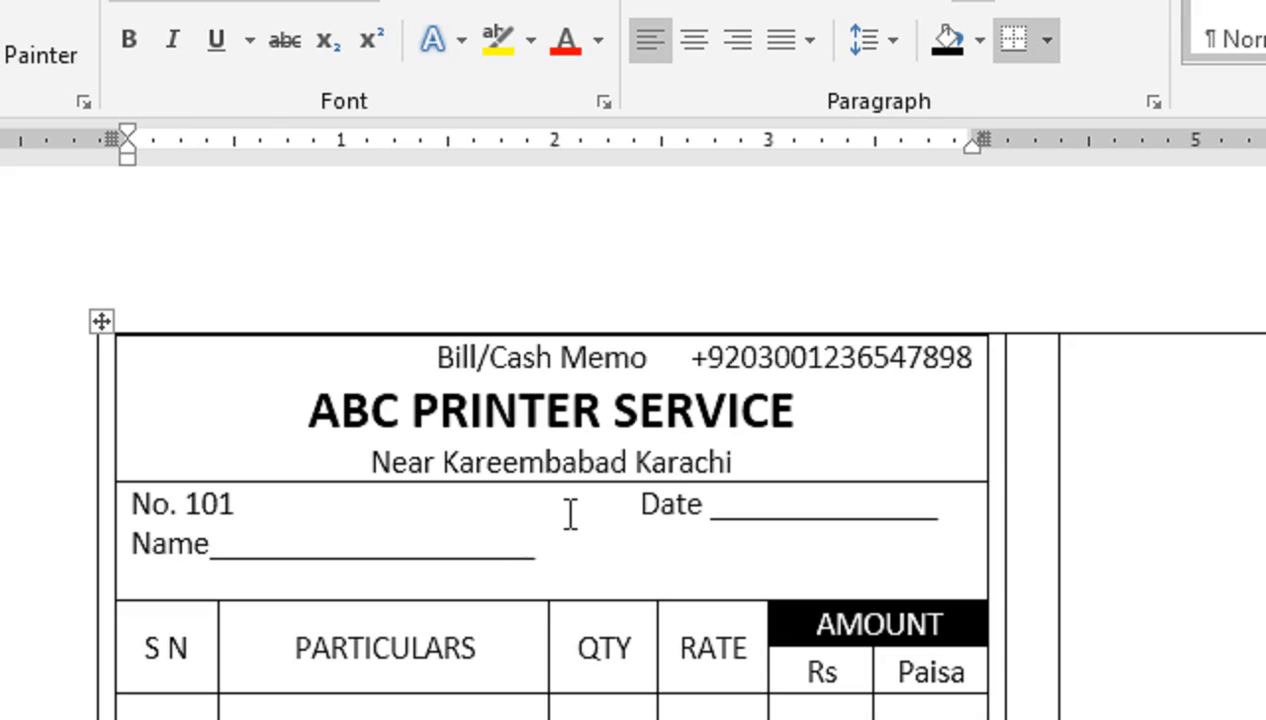
{"action": "type", "text": "________________________"}
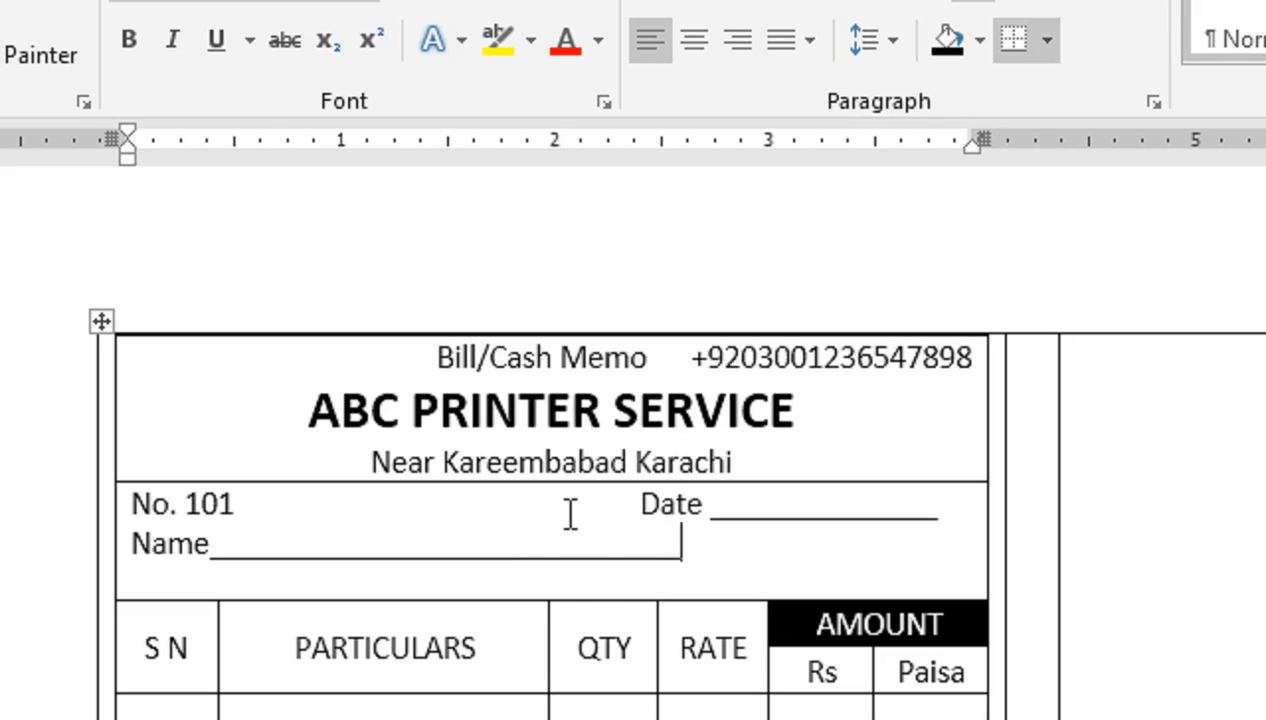
{"action": "type", "text": "__________"}
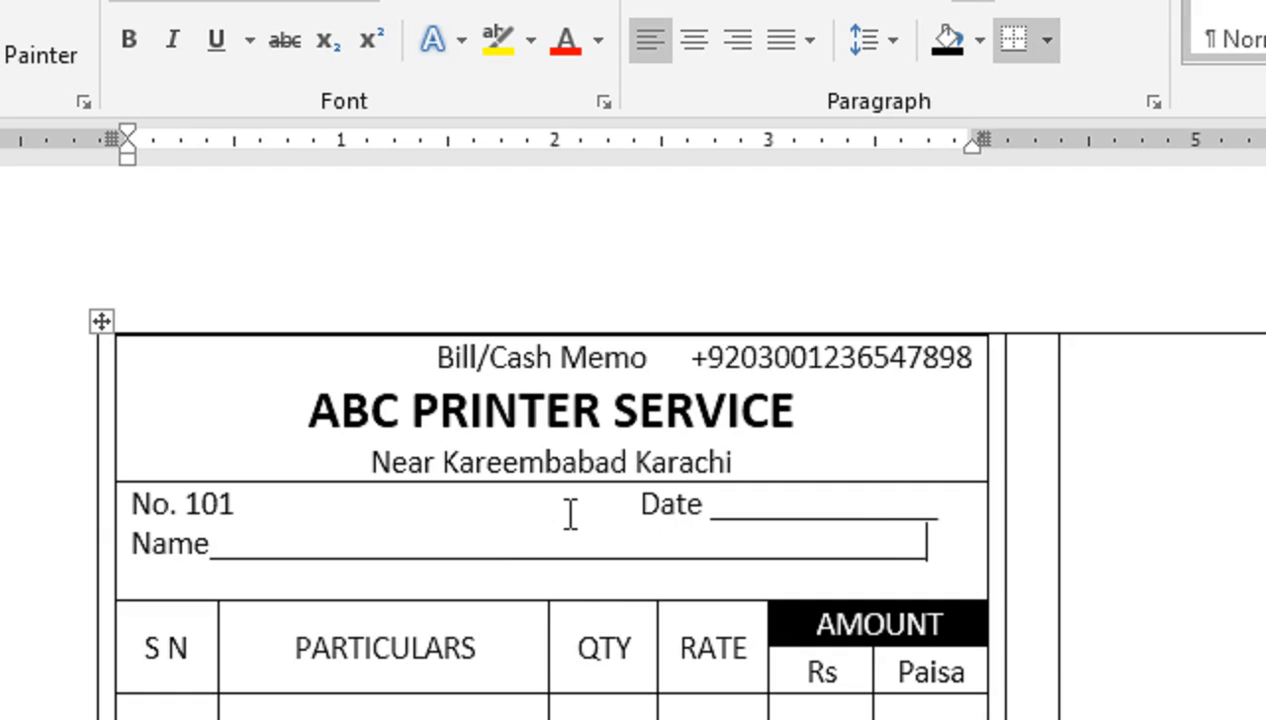
{"action": "type", "text": "_"}
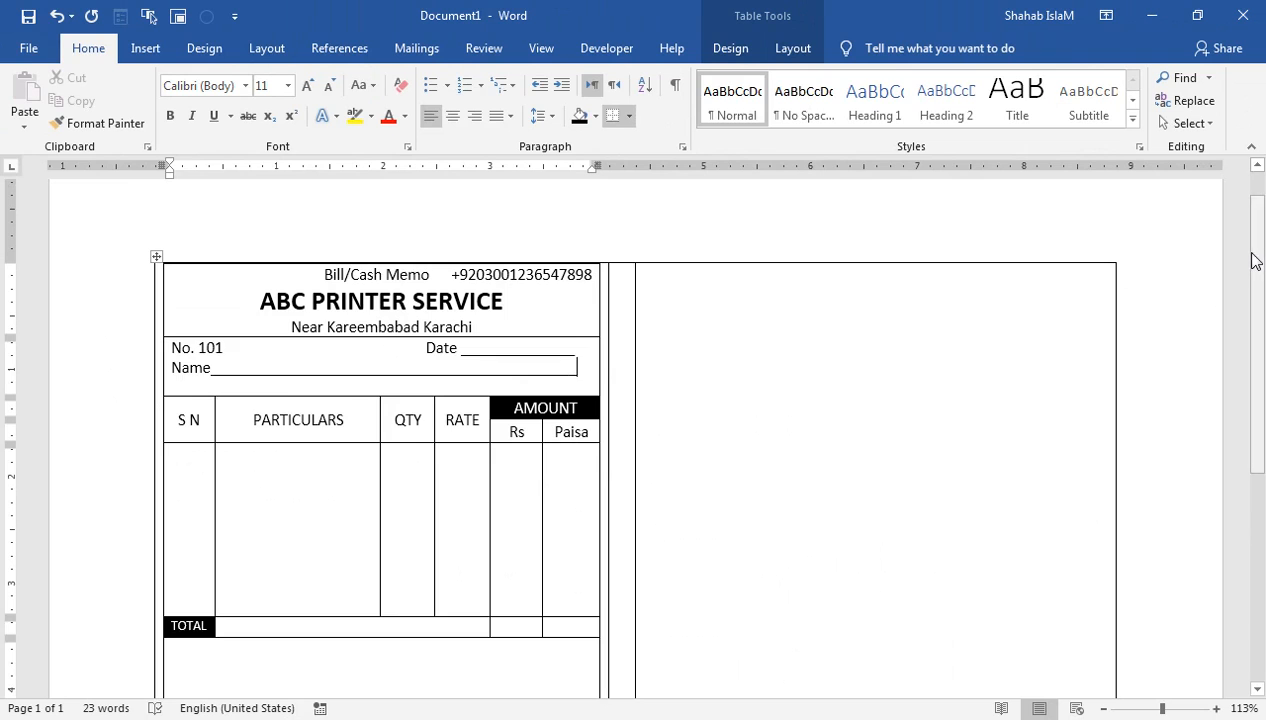
Step: Lengthen the item rows, lower the frame's bottom edge, and widen the memo table left and right
{"action": "left_click_drag", "start_coordinate": [1256, 263], "coordinate": [1245, 338]}
{"action": "left_click_drag", "start_coordinate": [348, 483], "coordinate": [353, 624]}
{"action": "left_click_drag", "start_coordinate": [1256, 264], "coordinate": [1251, 308]}
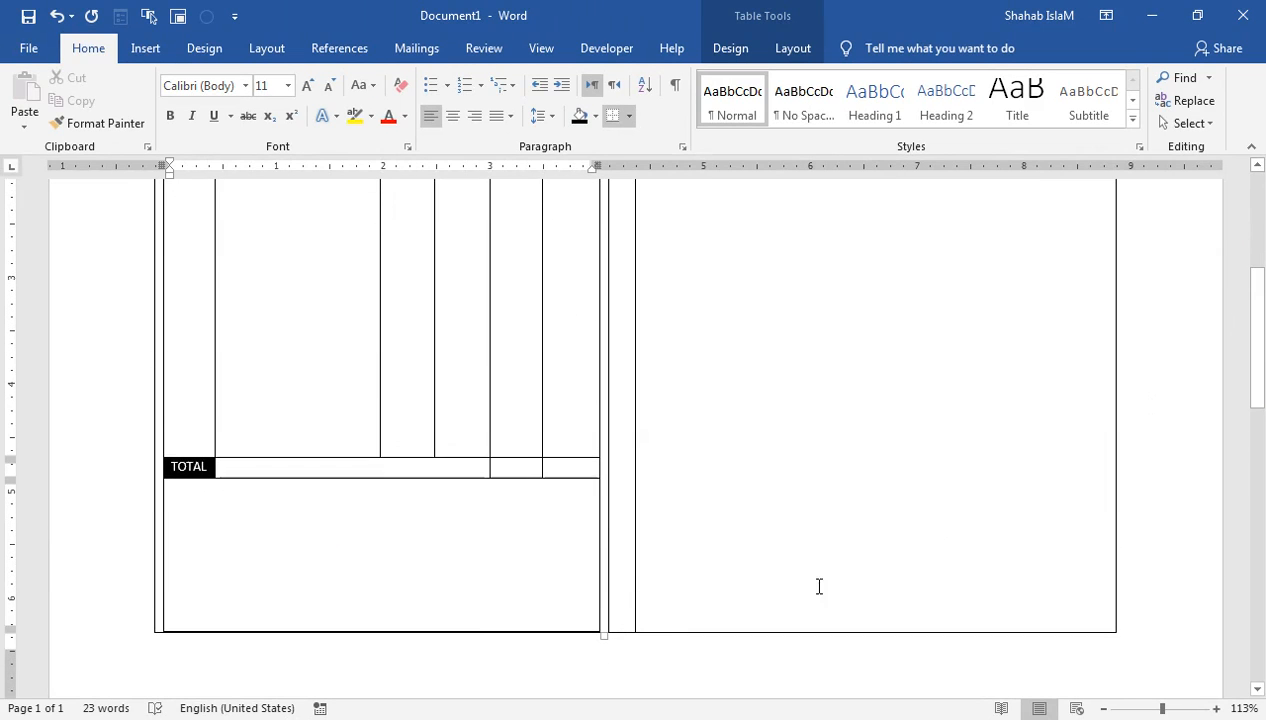
{"action": "mouse_move", "coordinate": [474, 628]}
{"action": "left_mouse_down"}
{"action": "mouse_move", "coordinate": [475, 684]}
{"action": "mouse_move", "coordinate": [476, 650]}
{"action": "left_mouse_up"}
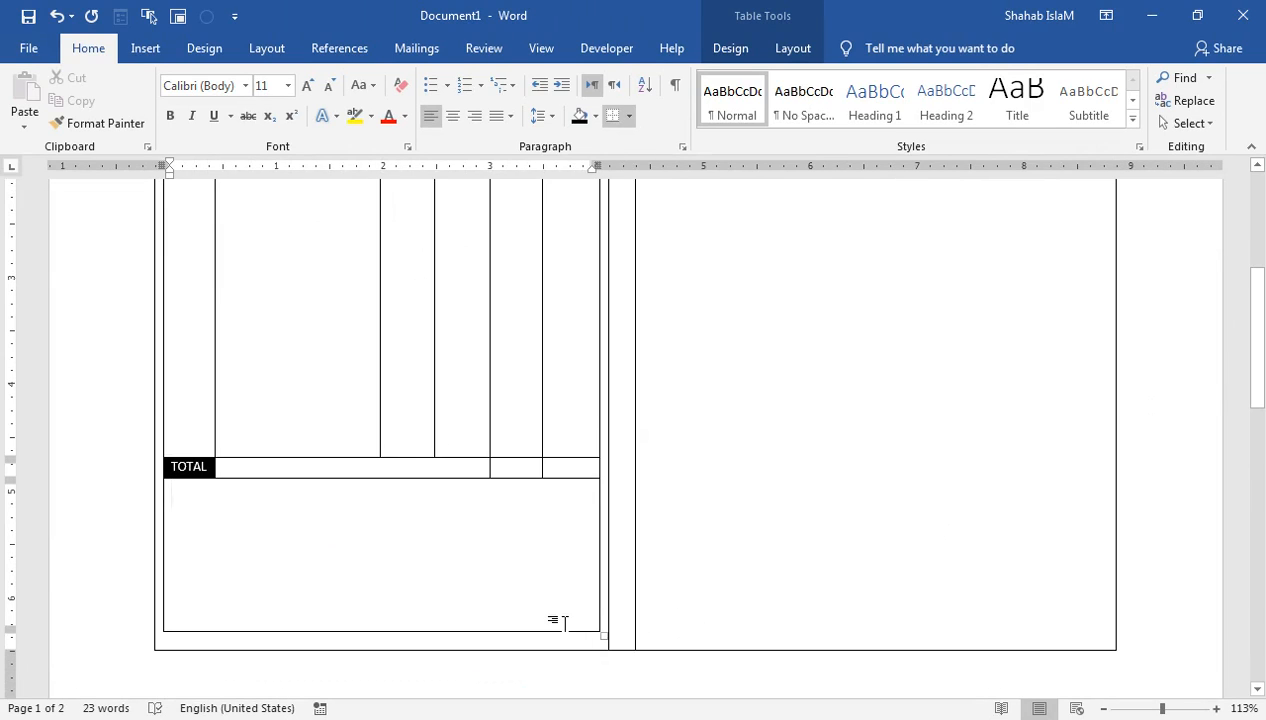
{"action": "left_click_drag", "start_coordinate": [603, 633], "coordinate": [604, 656]}
{"action": "scroll", "coordinate": [701, 548], "scroll_direction": "up", "scroll_amount": 4}
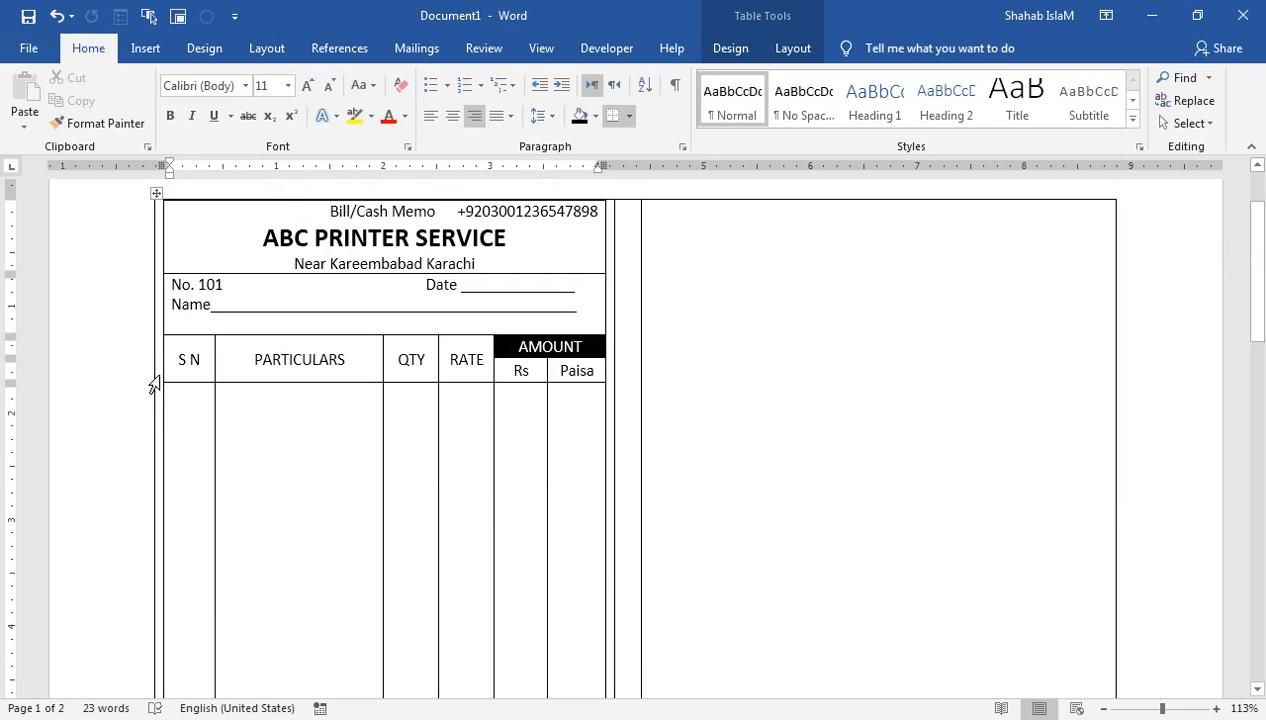
{"action": "left_click_drag", "start_coordinate": [148, 383], "coordinate": [138, 383]}
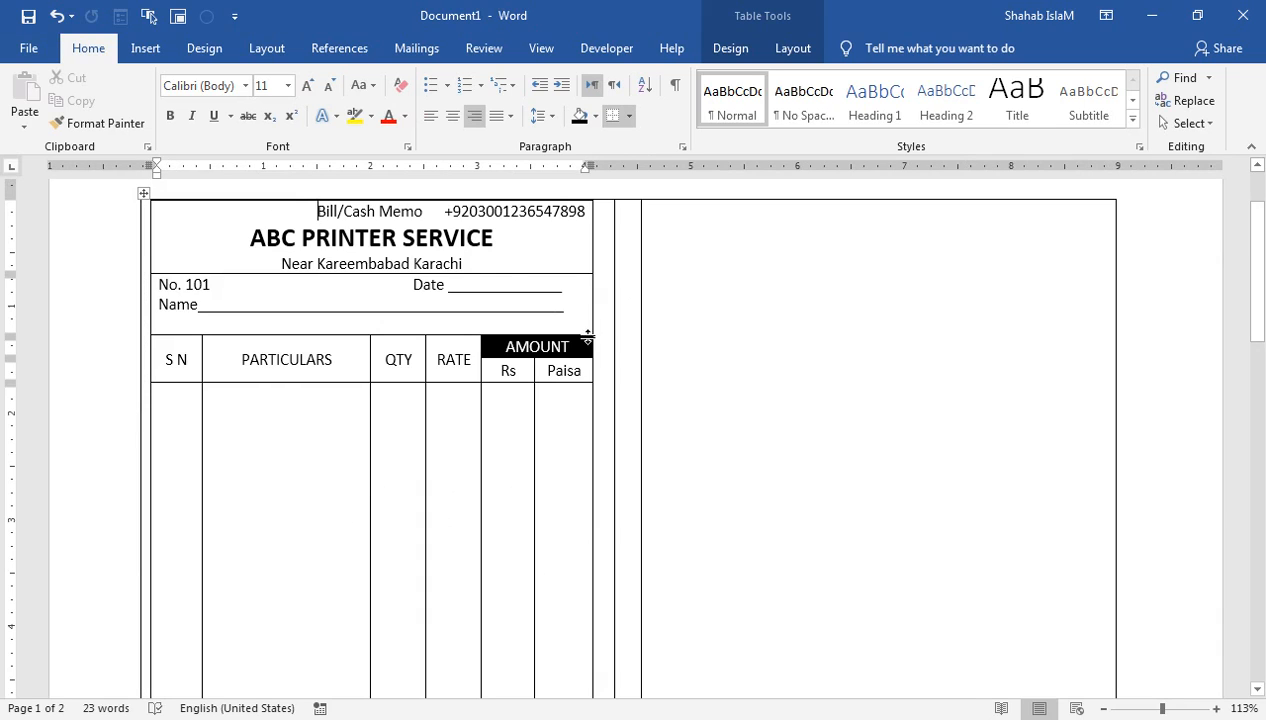
{"action": "left_click_drag", "start_coordinate": [590, 324], "coordinate": [607, 324]}
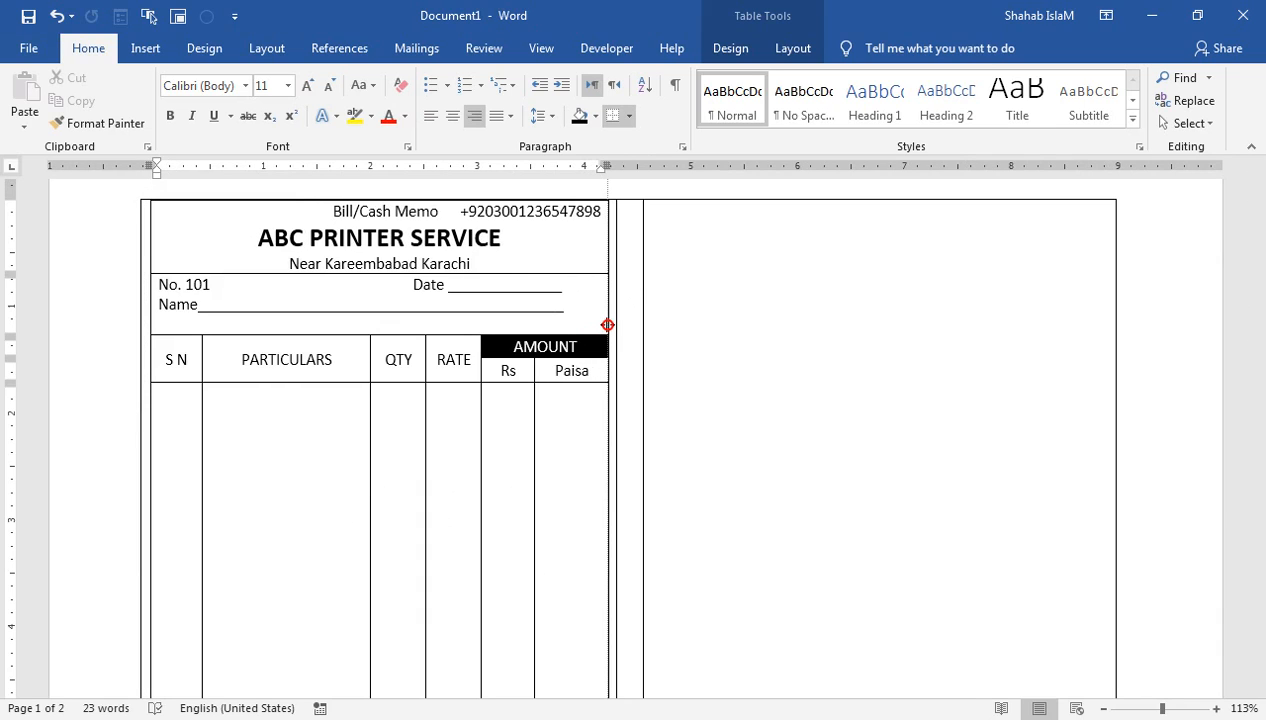
{"action": "left_click", "coordinate": [677, 283]}
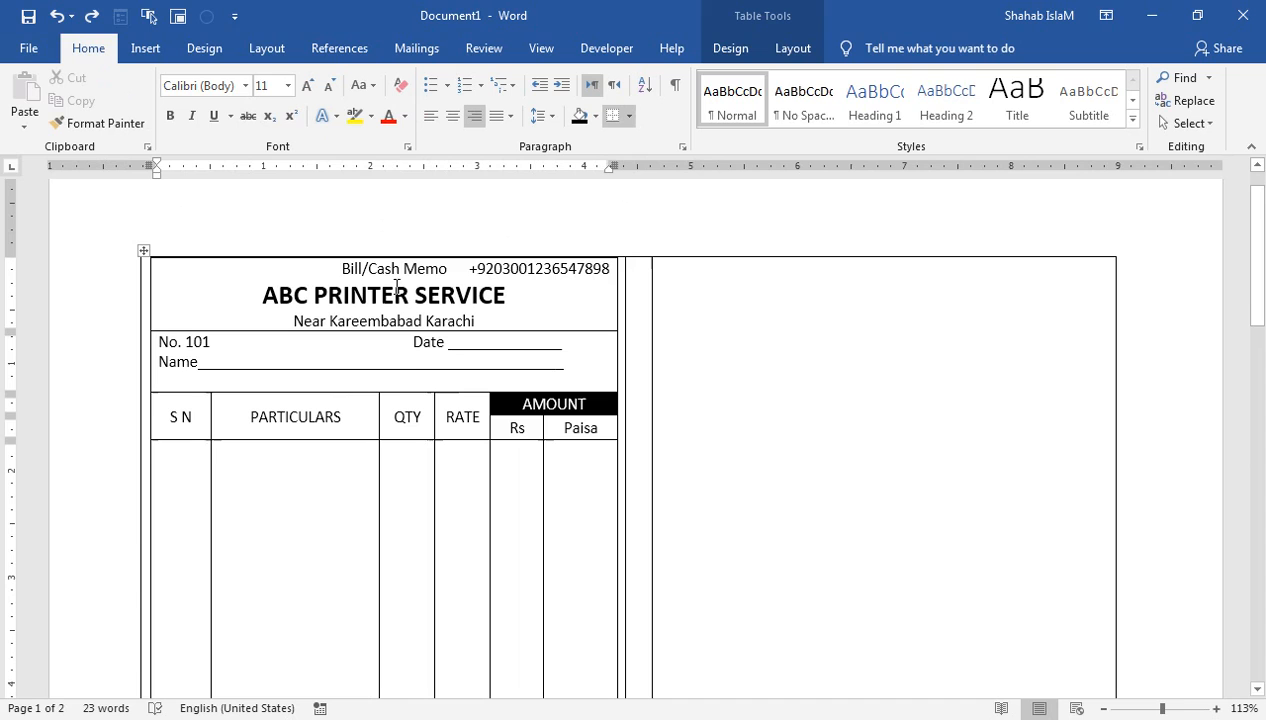
{"action": "left_click", "coordinate": [266, 50]}
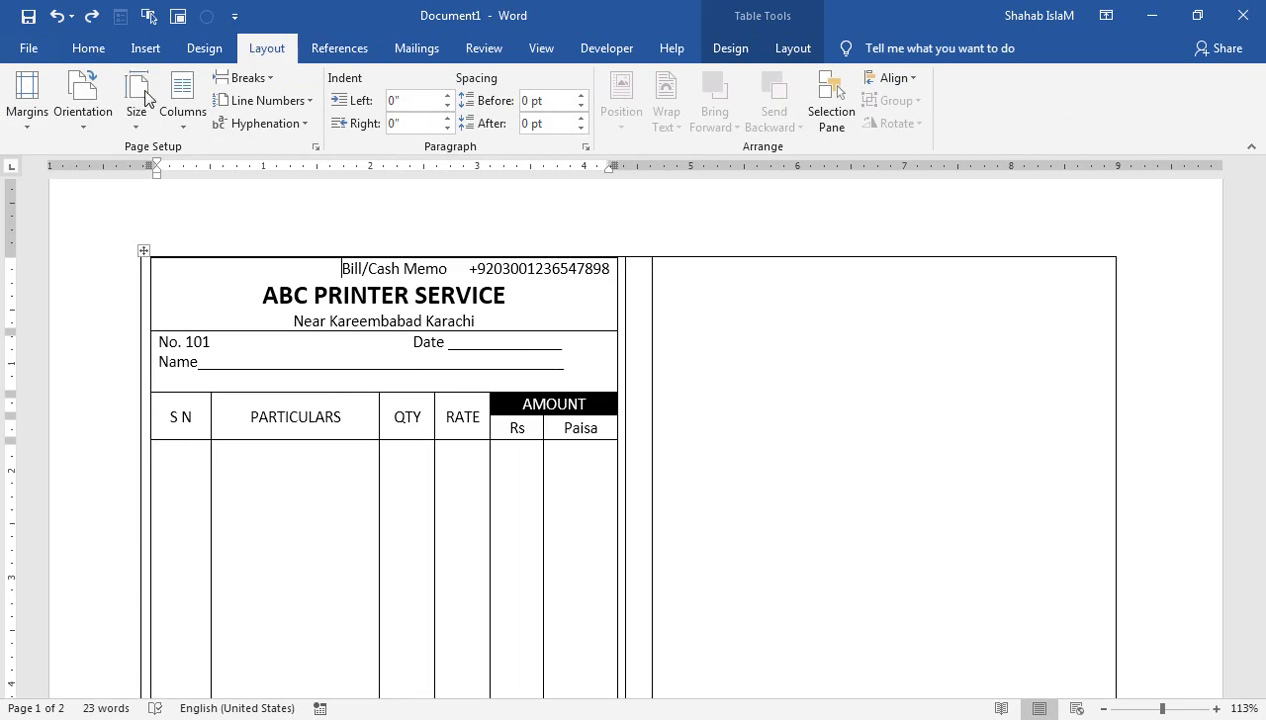
Step: Apply Narrow 0.5-inch margins and view the whole page
{"action": "left_click", "coordinate": [28, 108]}
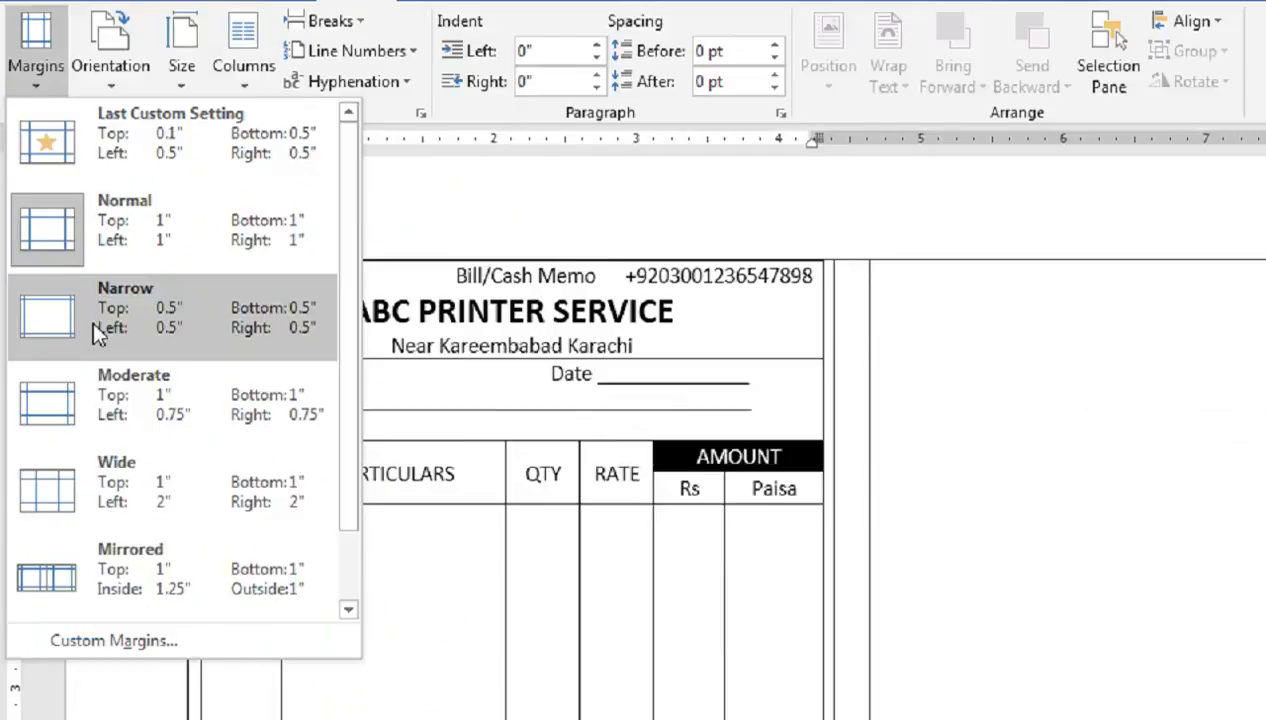
{"action": "left_click", "coordinate": [72, 310]}
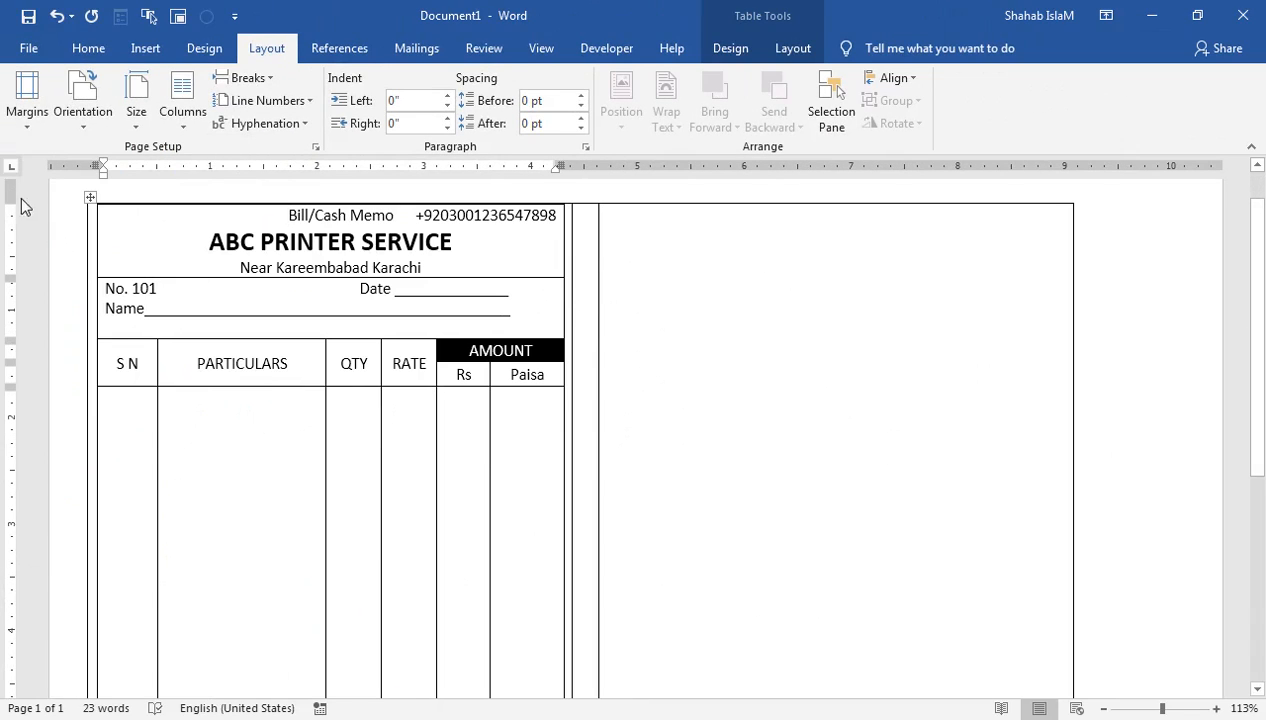
{"action": "scroll", "coordinate": [1250, 400], "scroll_direction": "down", "scroll_amount": 4}
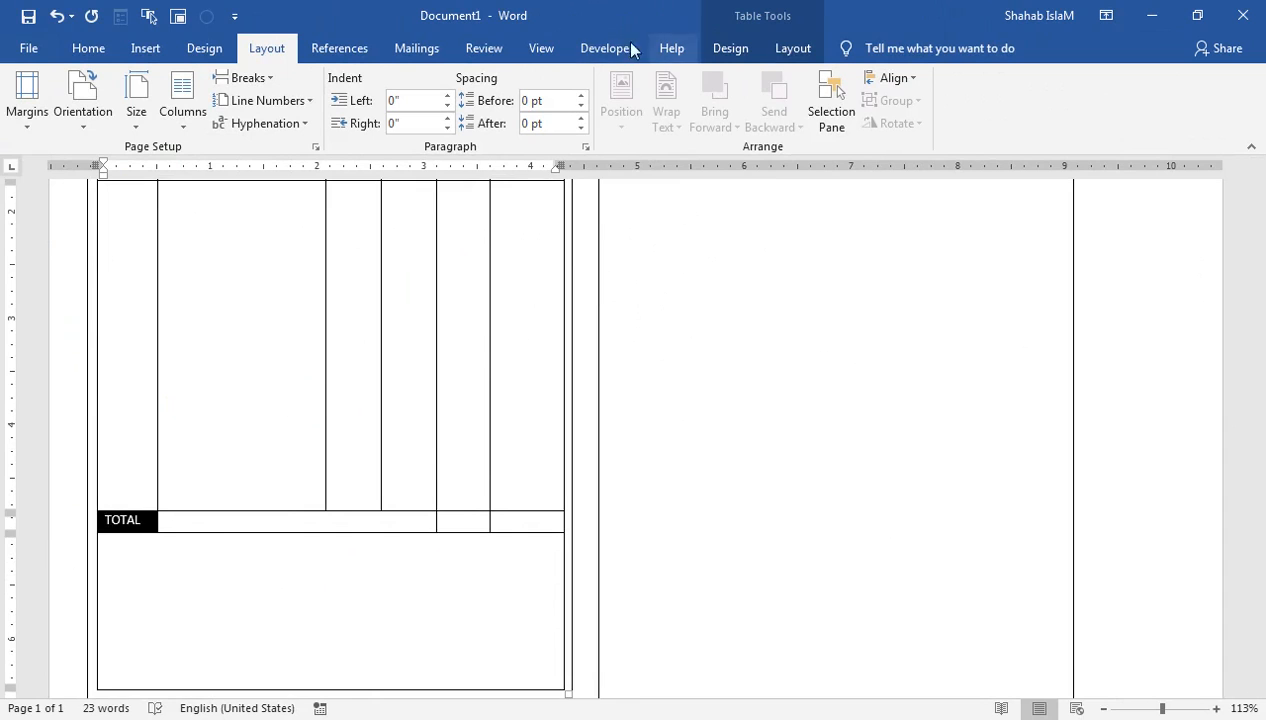
{"action": "left_click", "coordinate": [538, 48]}
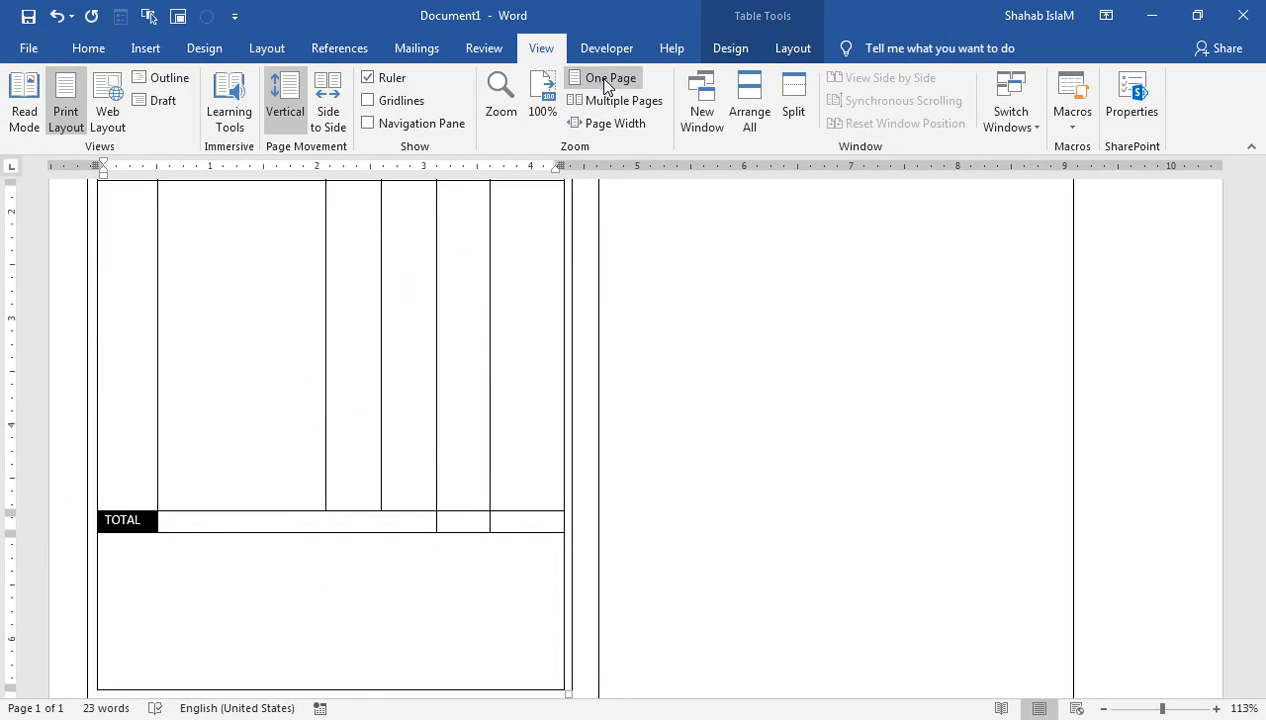
{"action": "left_click", "coordinate": [603, 78]}
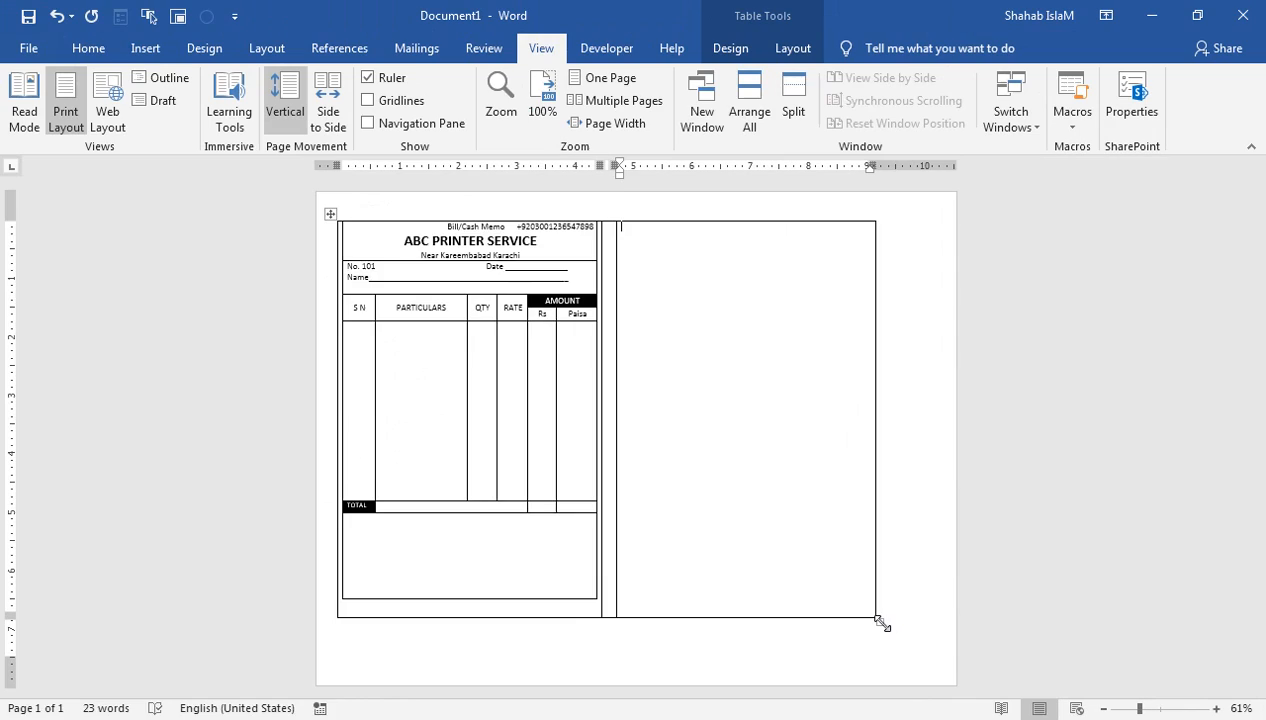
Step: Stretch the outer table to the page edge, checking the fit in print preview
{"action": "left_click_drag", "start_coordinate": [884, 624], "coordinate": [915, 642]}
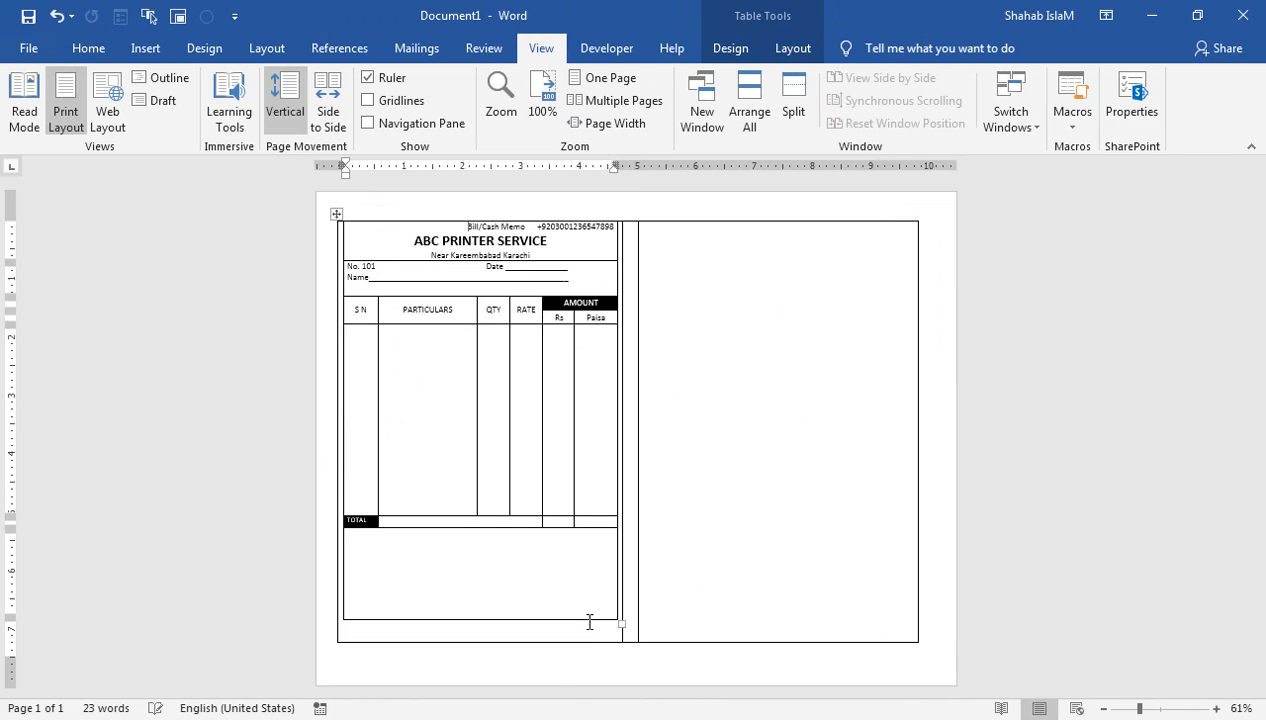
{"action": "left_click", "coordinate": [29, 48]}
{"action": "left_click", "coordinate": [55, 315]}
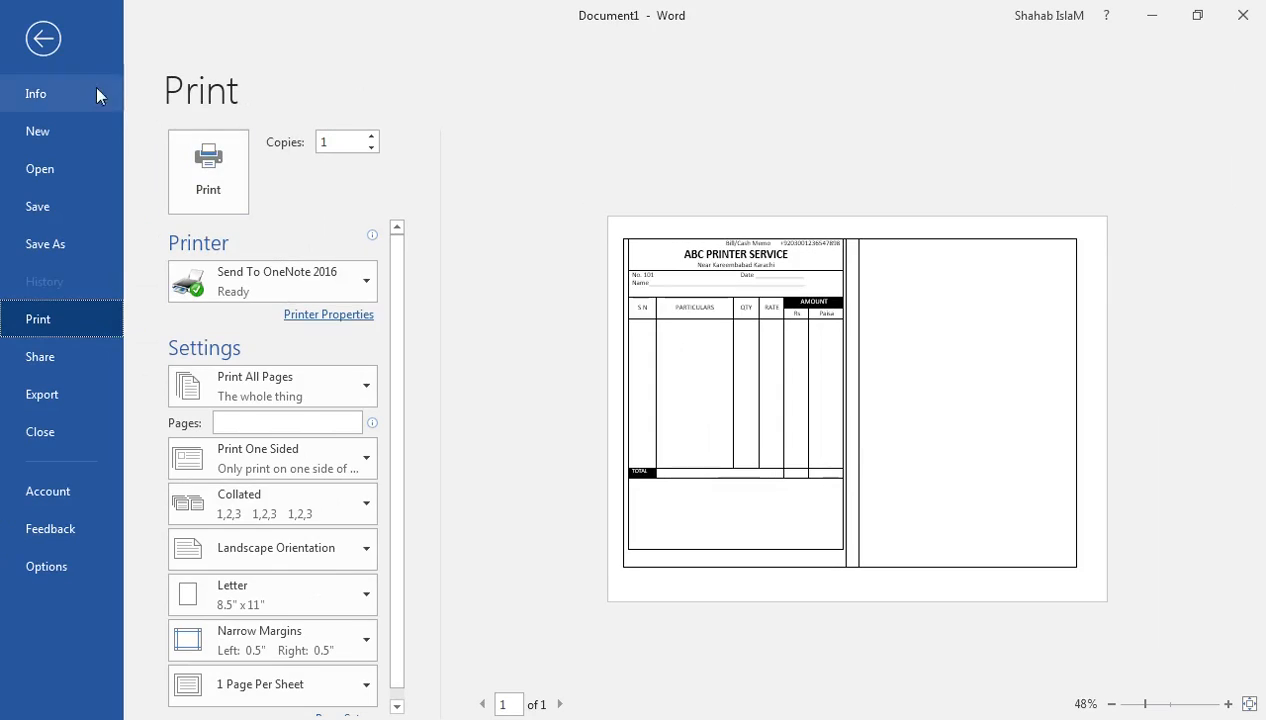
{"action": "left_click", "coordinate": [46, 40]}
{"action": "left_click_drag", "start_coordinate": [920, 647], "coordinate": [929, 648]}
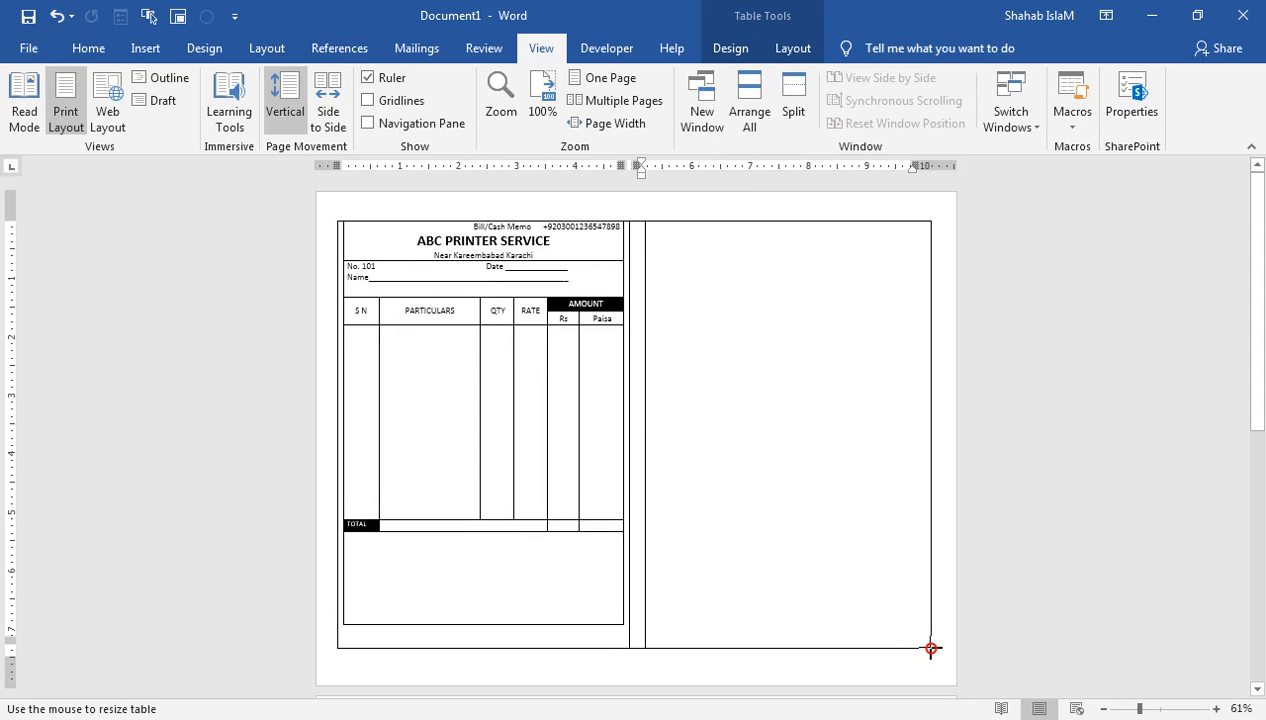
{"action": "left_click", "coordinate": [38, 50]}
{"action": "left_click", "coordinate": [39, 315]}
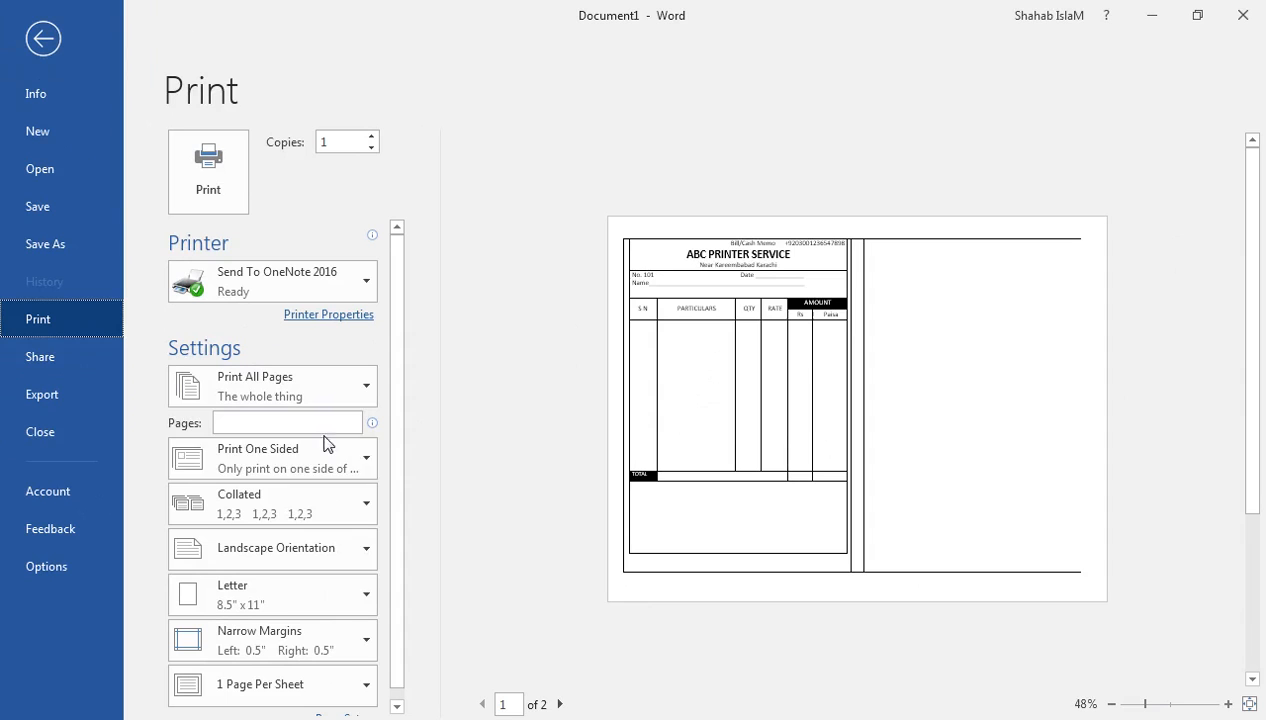
{"action": "left_click", "coordinate": [43, 42]}
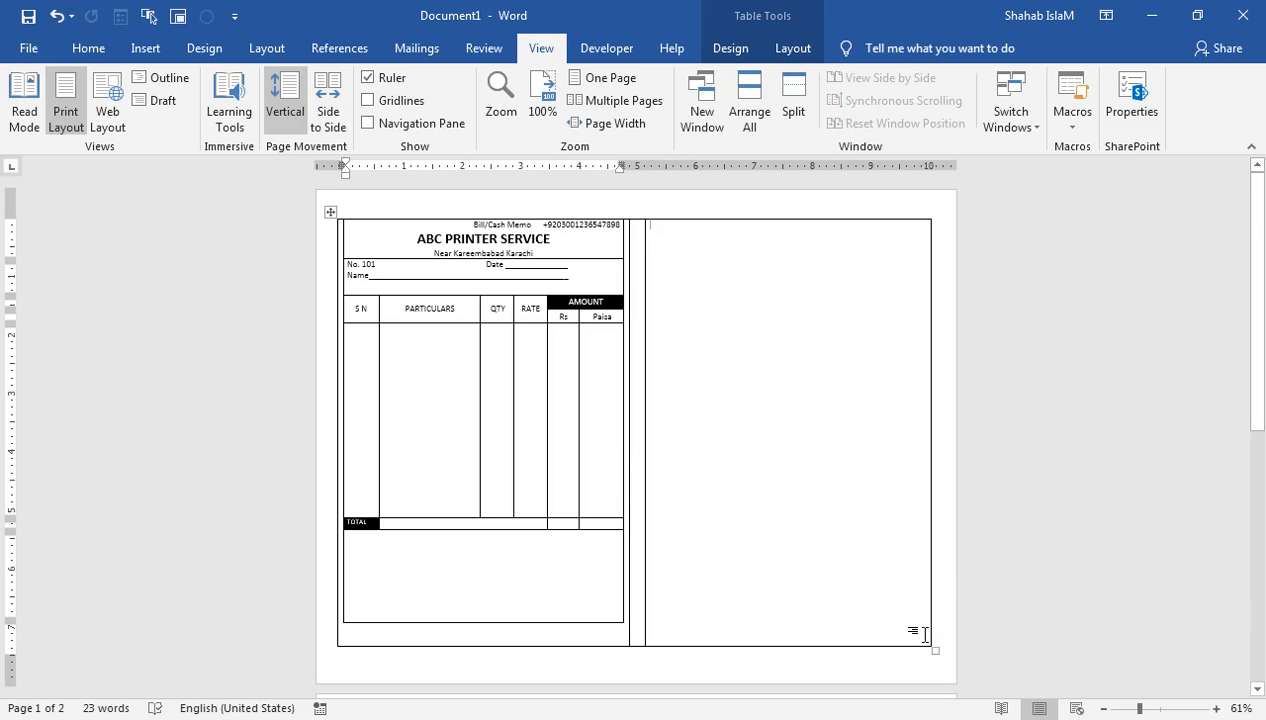
{"action": "left_click_drag", "start_coordinate": [932, 647], "coordinate": [928, 649]}
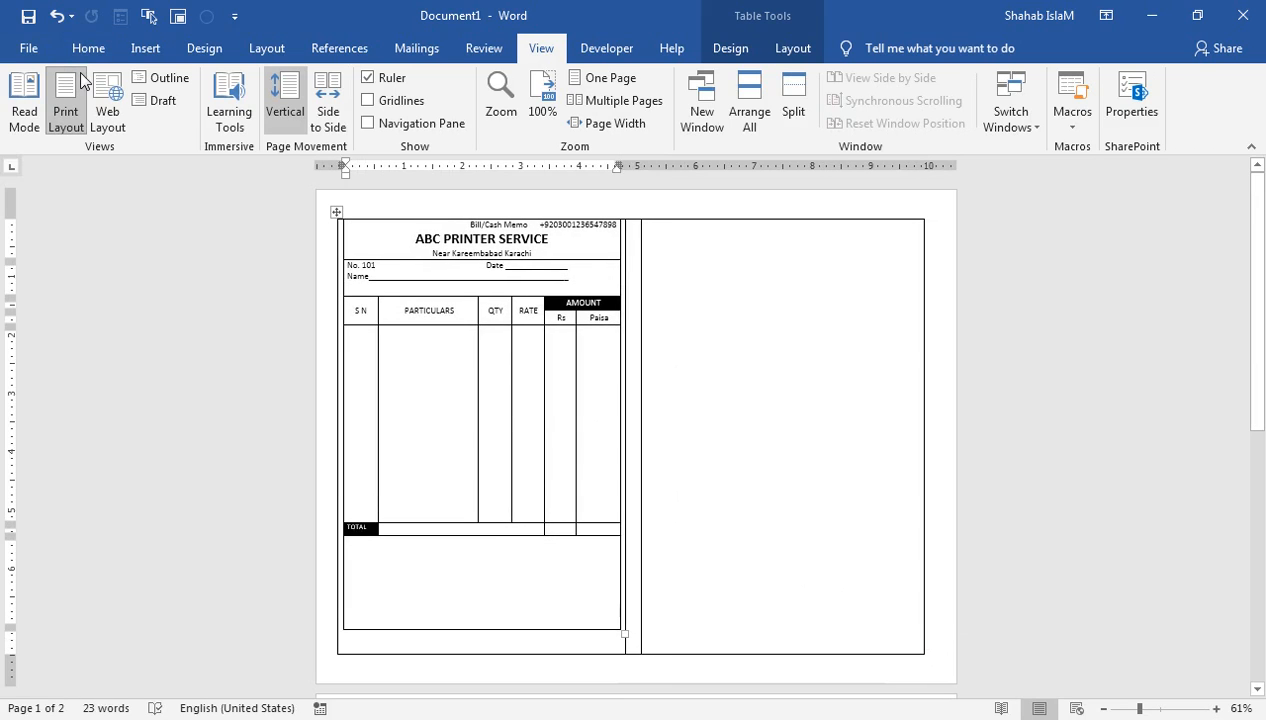
{"action": "key", "text": "ctrl+p"}
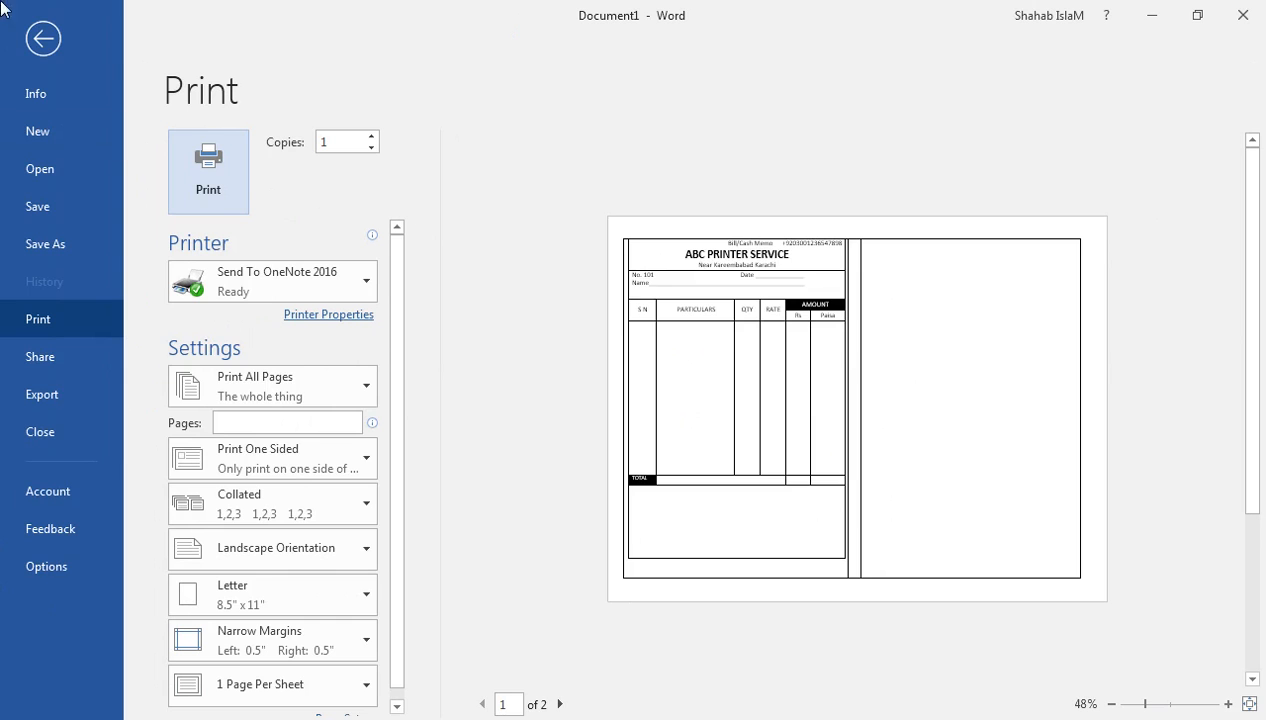
{"action": "left_click", "coordinate": [45, 40]}
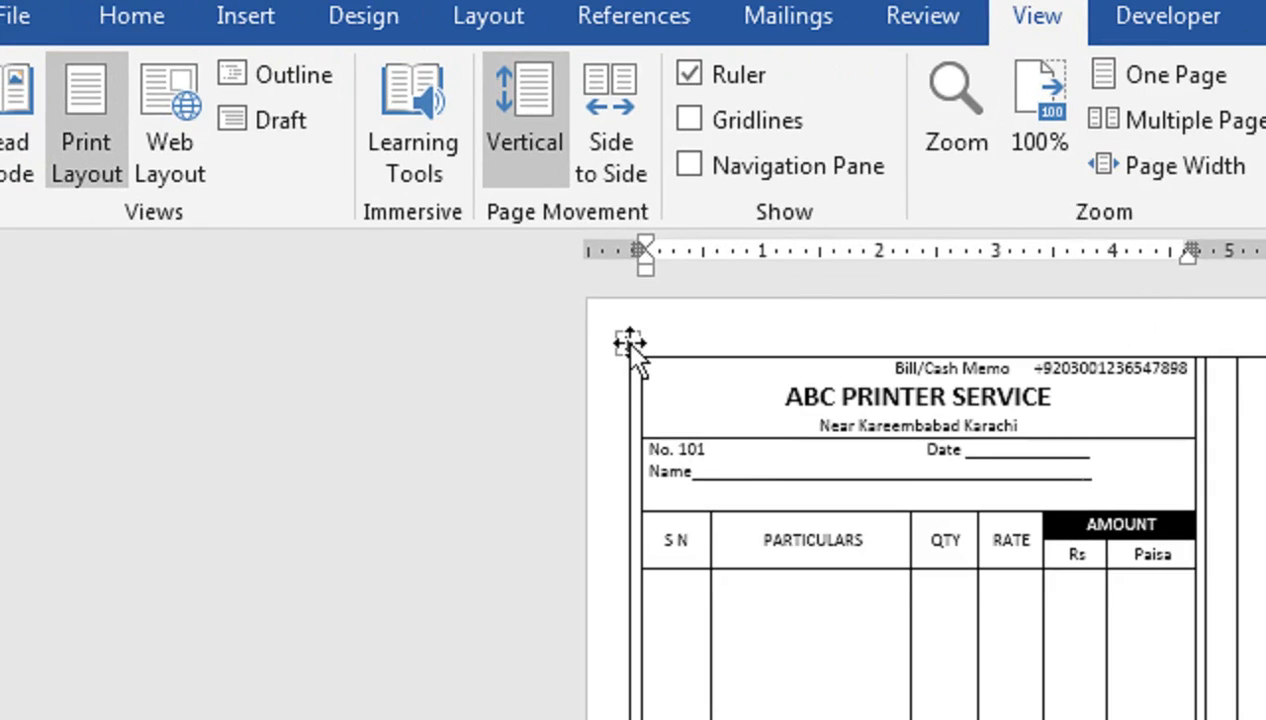
Step: Paste a copy of the bill form into the empty right cell and heighten the left header row
{"action": "left_click", "coordinate": [337, 213]}
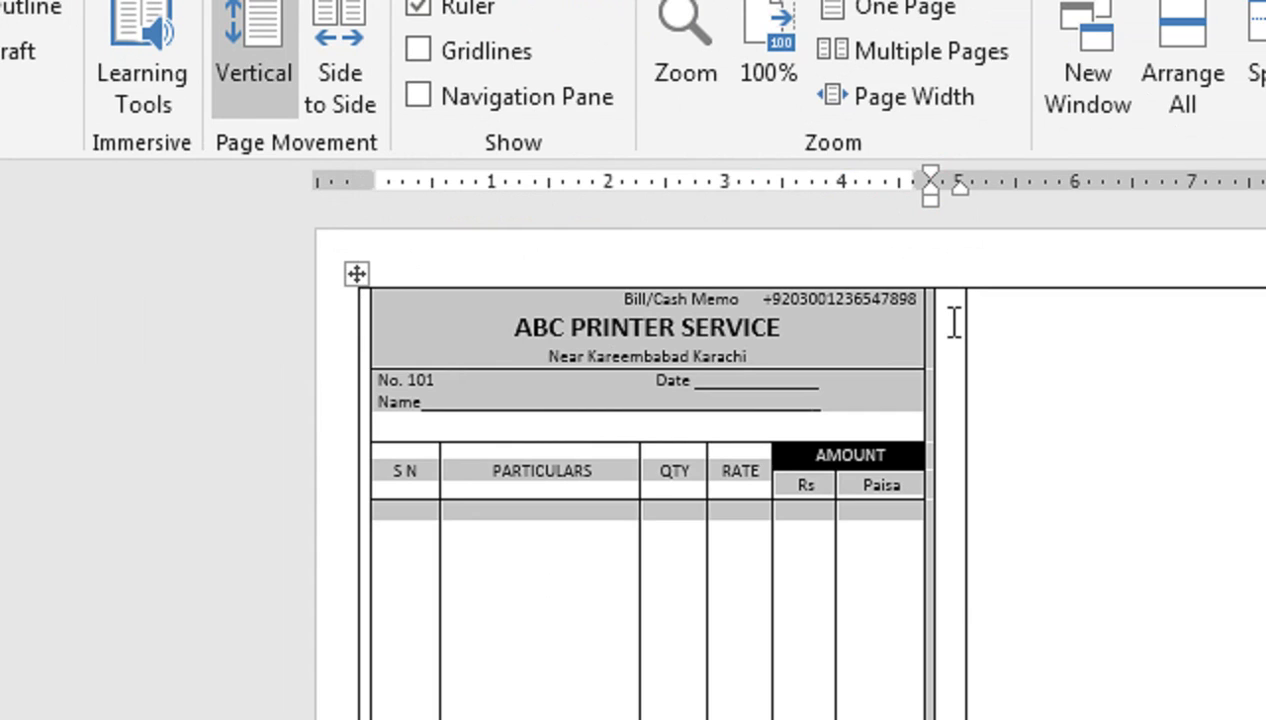
{"action": "left_click", "coordinate": [995, 322]}
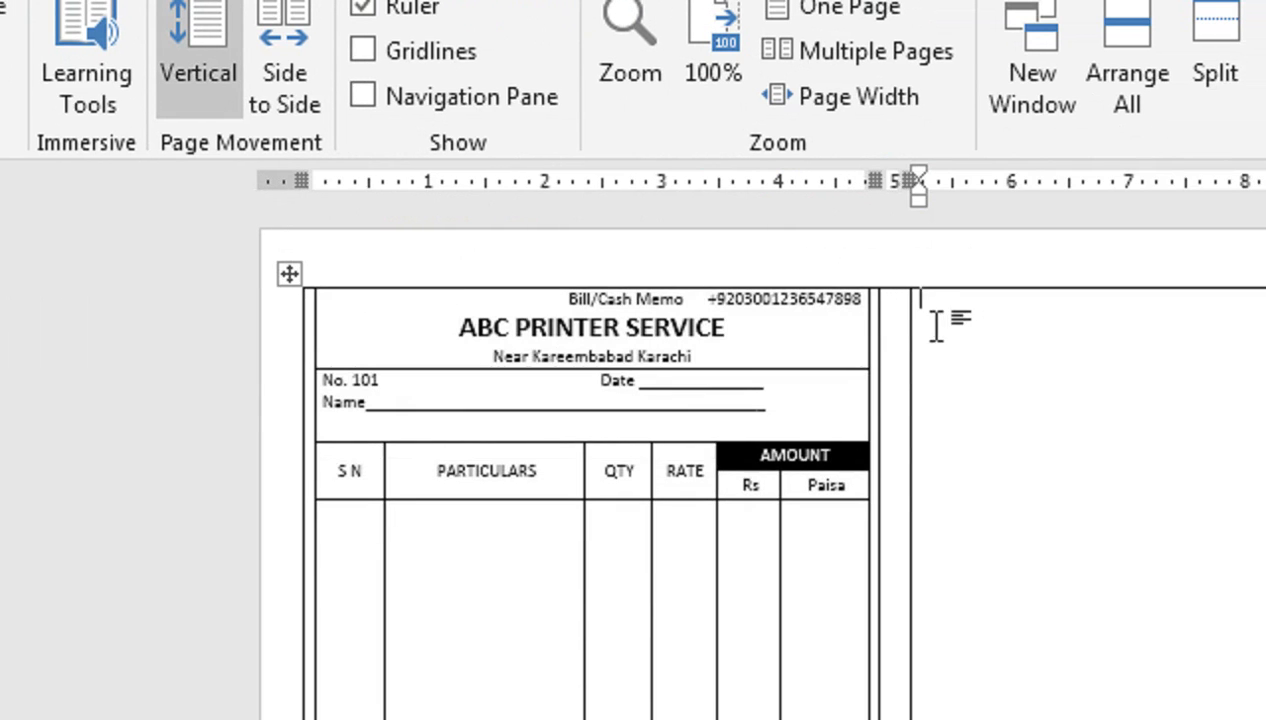
{"action": "key", "text": "ctrl+v"}
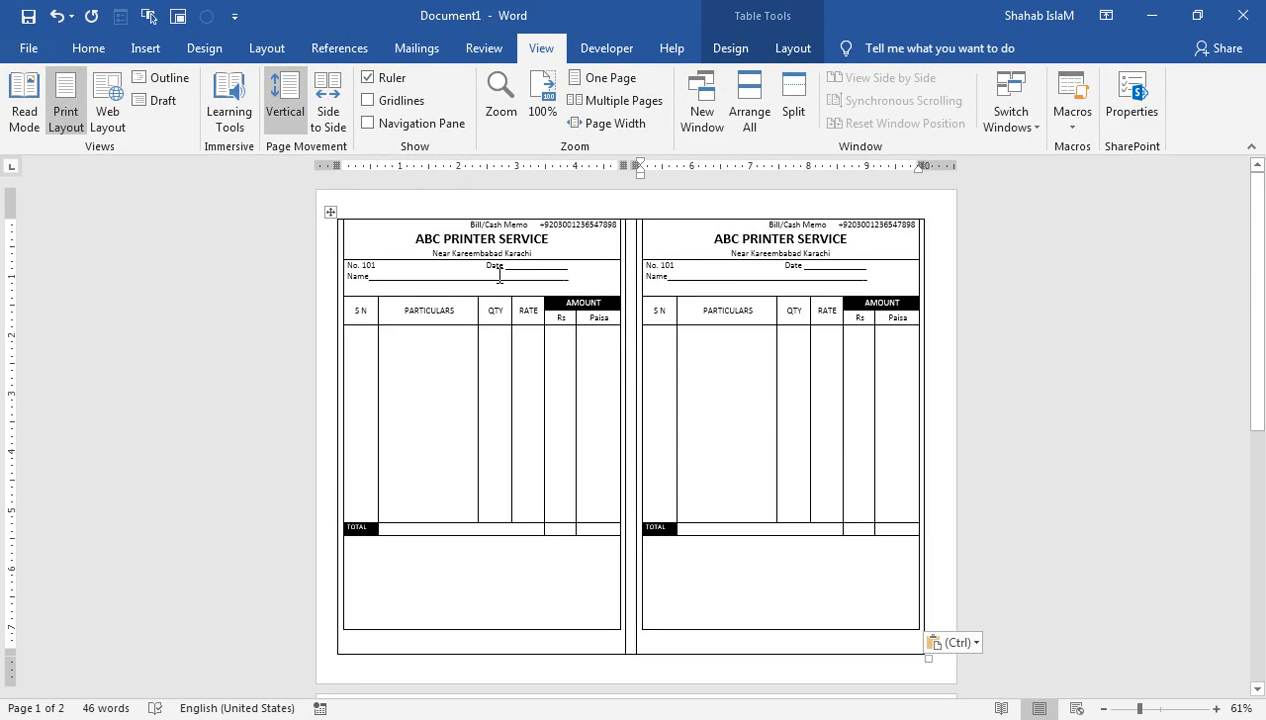
{"action": "left_click_drag", "start_coordinate": [532, 263], "coordinate": [529, 289]}
Step: Heighten the right memo's header row and push both ABC PRINTER SERVICE titles down a line
{"action": "left_click_drag", "start_coordinate": [680, 261], "coordinate": [679, 289]}
{"action": "left_click", "coordinate": [418, 240]}
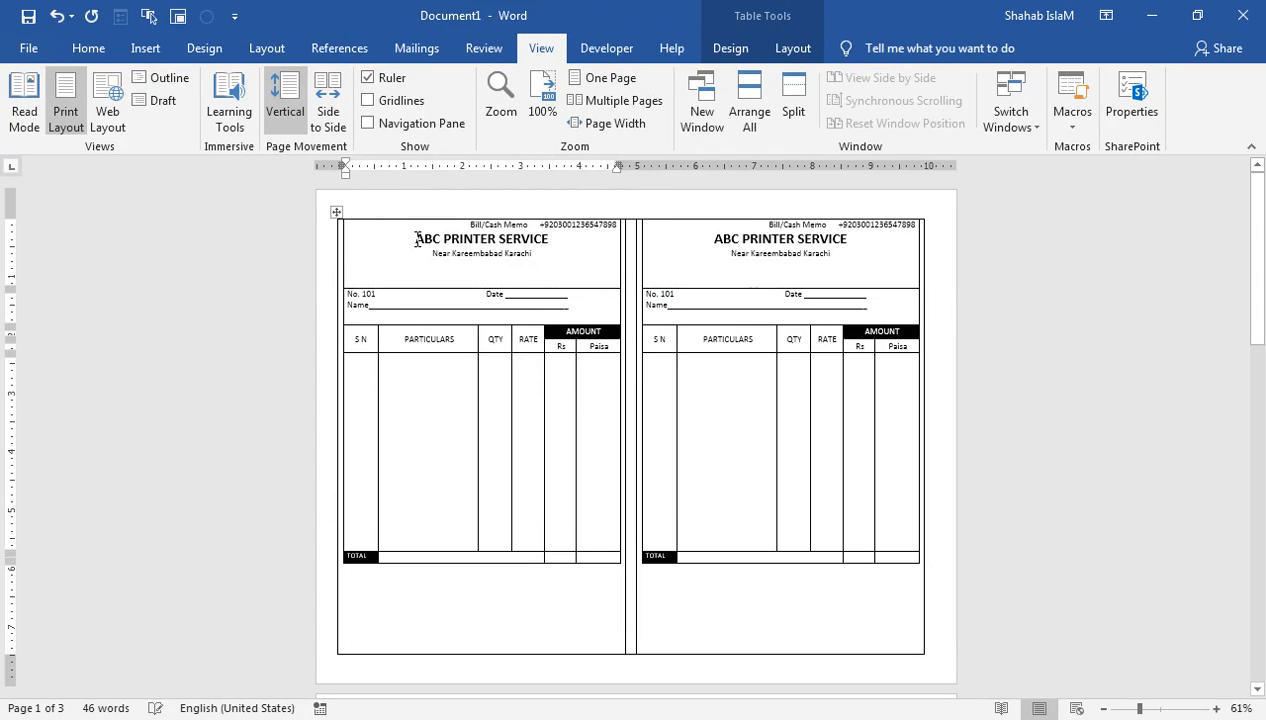
{"action": "key", "text": "Return"}
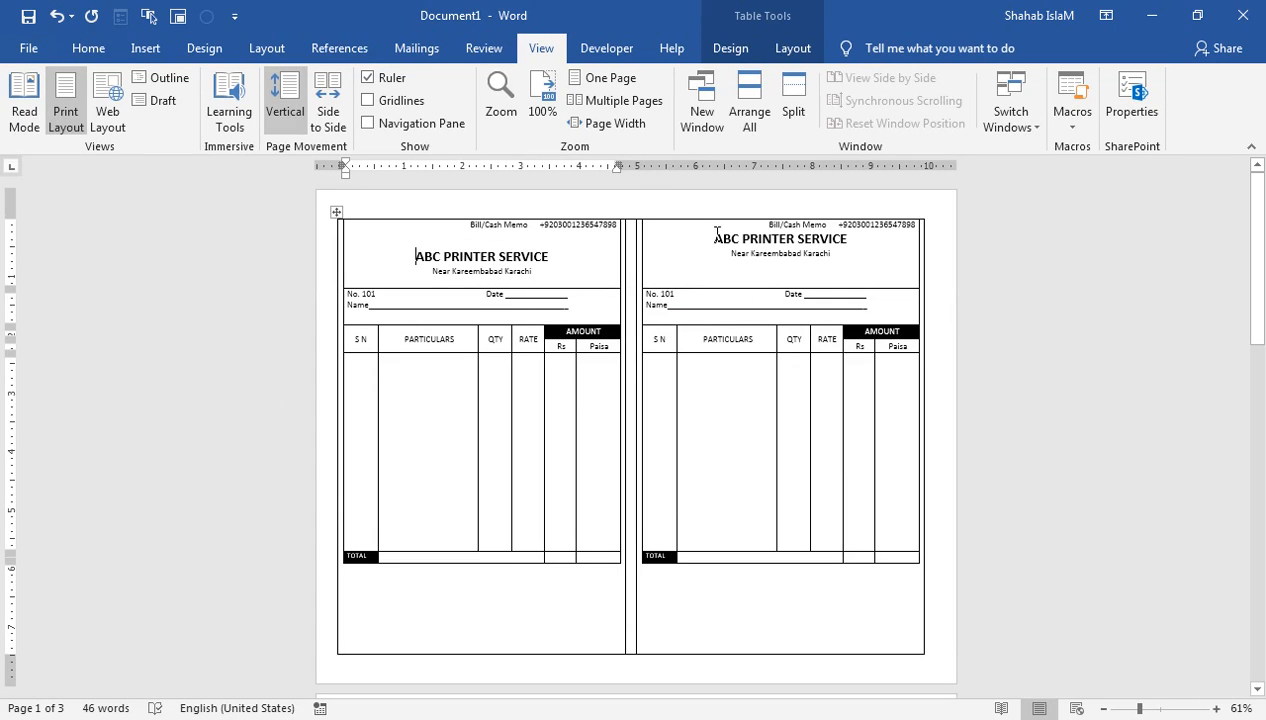
{"action": "left_click", "coordinate": [713, 238]}
{"action": "key", "text": "Return"}
Step: Enlarge both ABC PRINTER SERVICE titles to 24 pt and preview the page for printing
{"action": "left_click_drag", "start_coordinate": [557, 256], "coordinate": [405, 257]}
{"action": "left_click", "coordinate": [88, 48]}
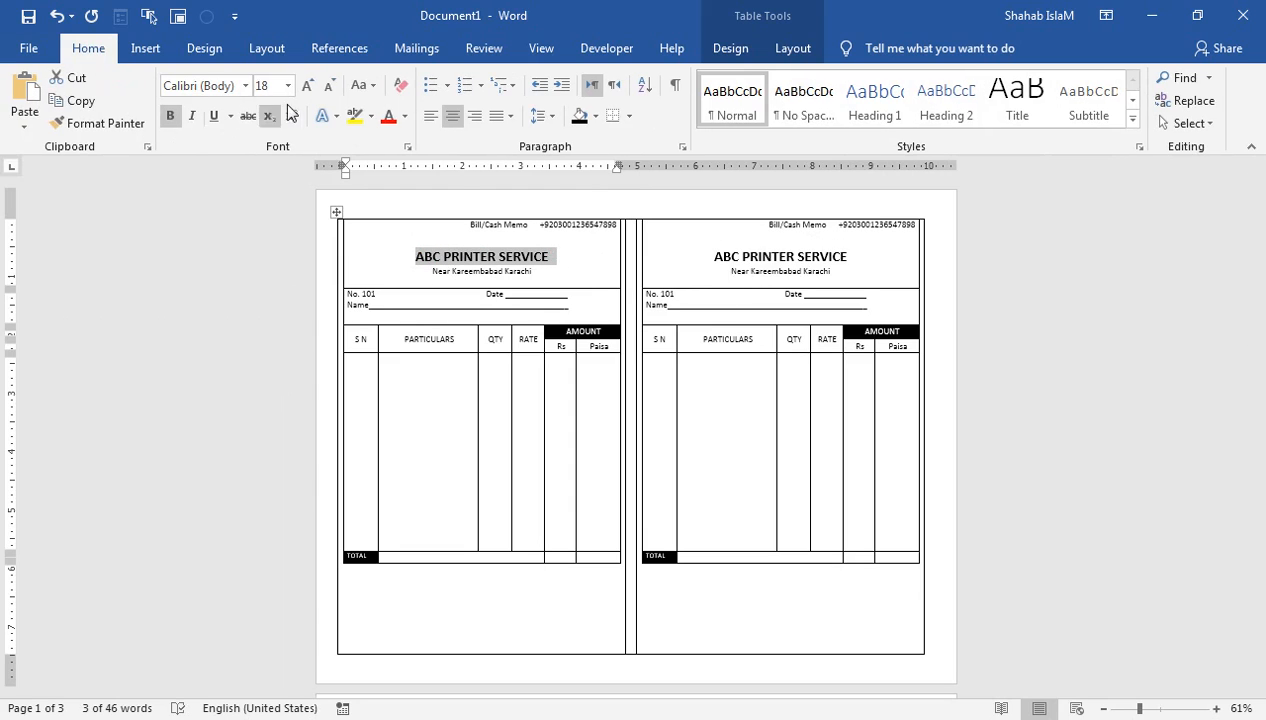
{"action": "left_click", "coordinate": [302, 88]}
{"action": "left_click", "coordinate": [302, 88]}
{"action": "left_click", "coordinate": [302, 88]}
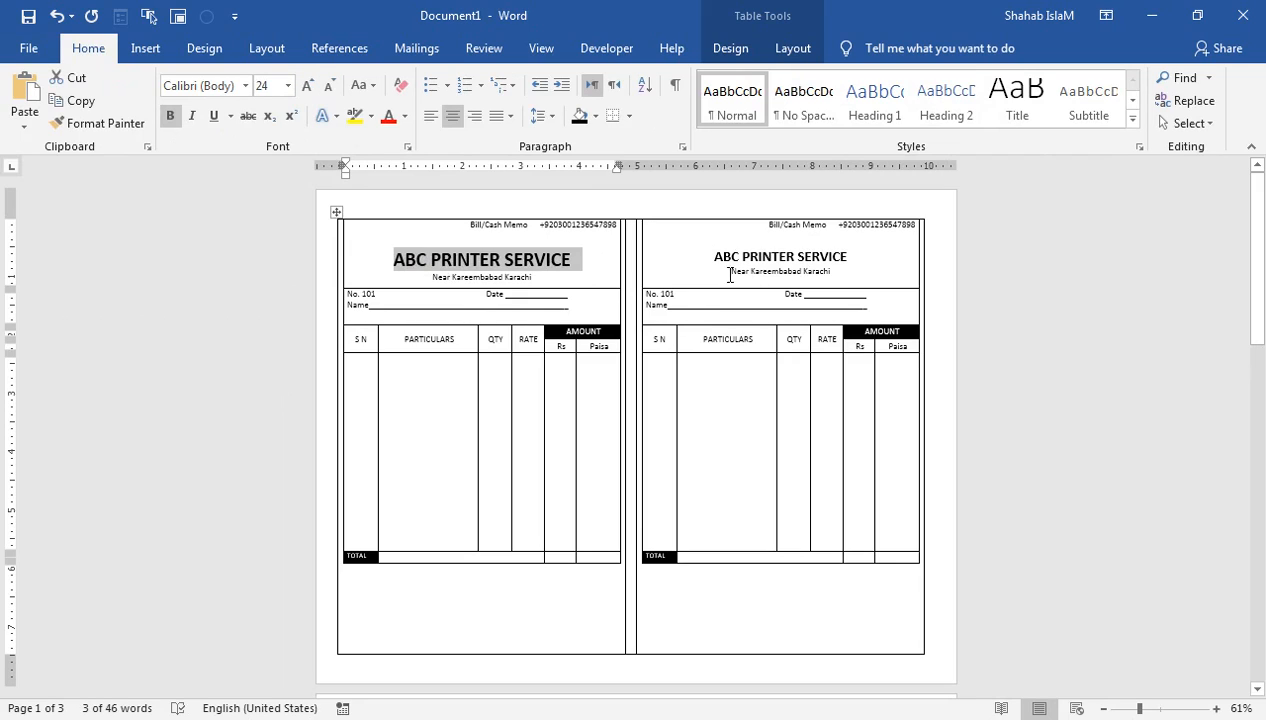
{"action": "left_click_drag", "start_coordinate": [712, 260], "coordinate": [860, 258]}
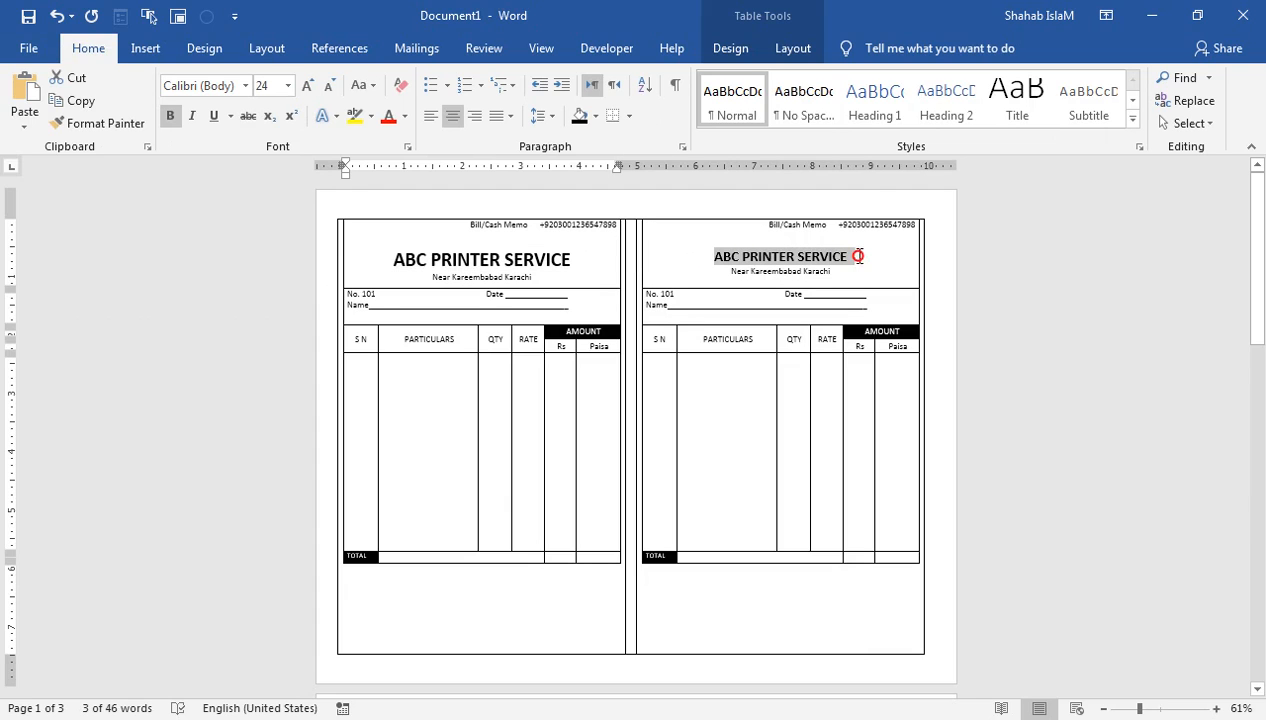
{"action": "left_click", "coordinate": [309, 87]}
{"action": "left_click", "coordinate": [309, 87]}
{"action": "left_click", "coordinate": [309, 87]}
{"action": "left_click", "coordinate": [744, 280]}
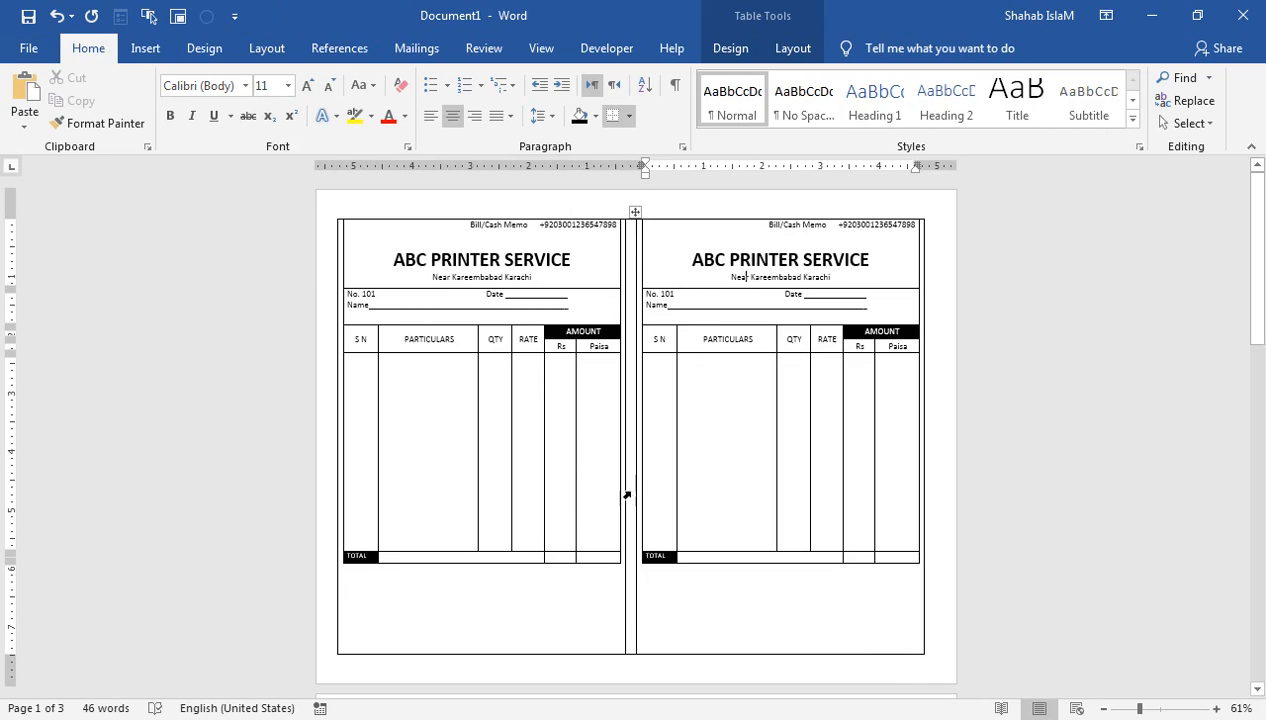
{"action": "left_click", "coordinate": [29, 48]}
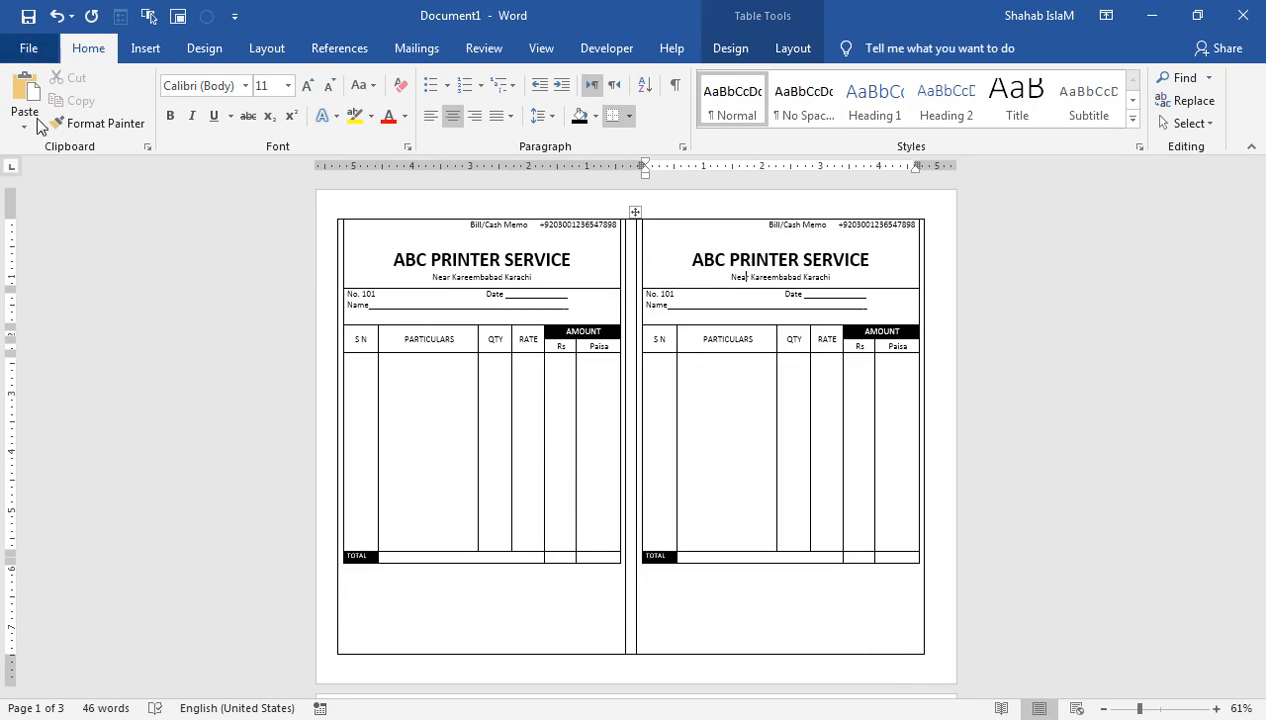
{"action": "left_click", "coordinate": [40, 319]}
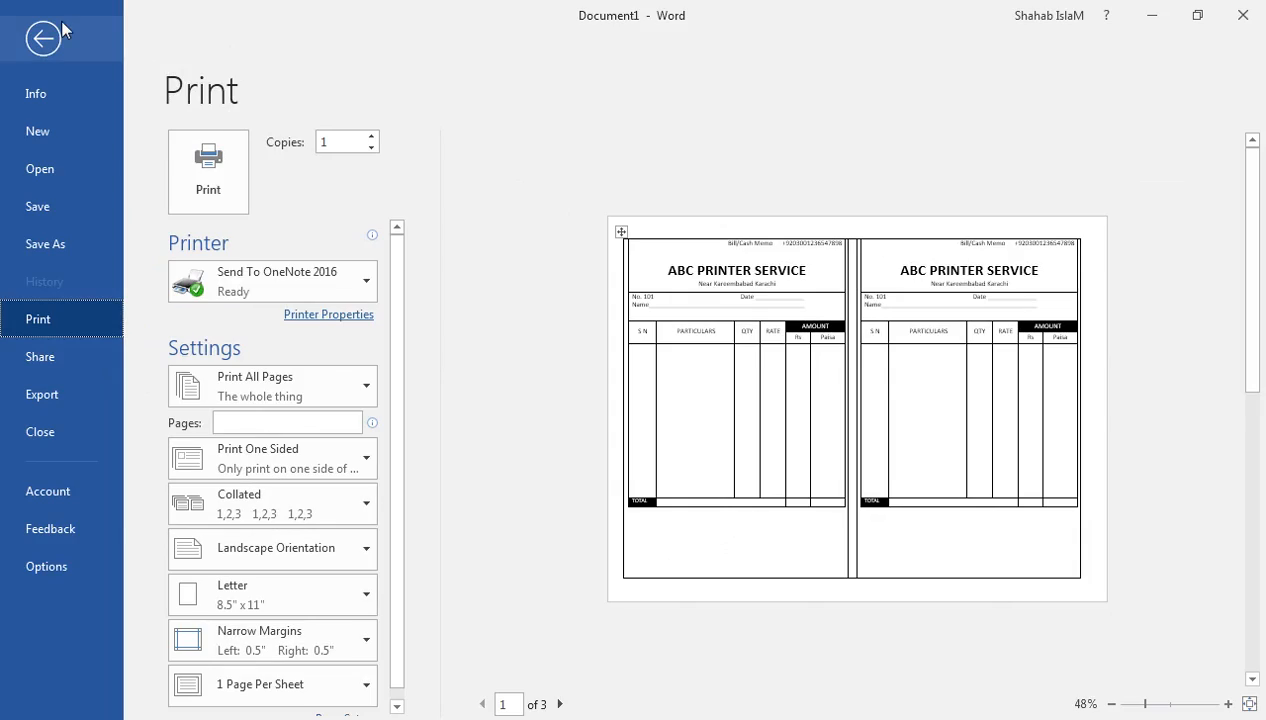
Step: Set the outer table around both memo forms to No Border
{"action": "left_click", "coordinate": [46, 38]}
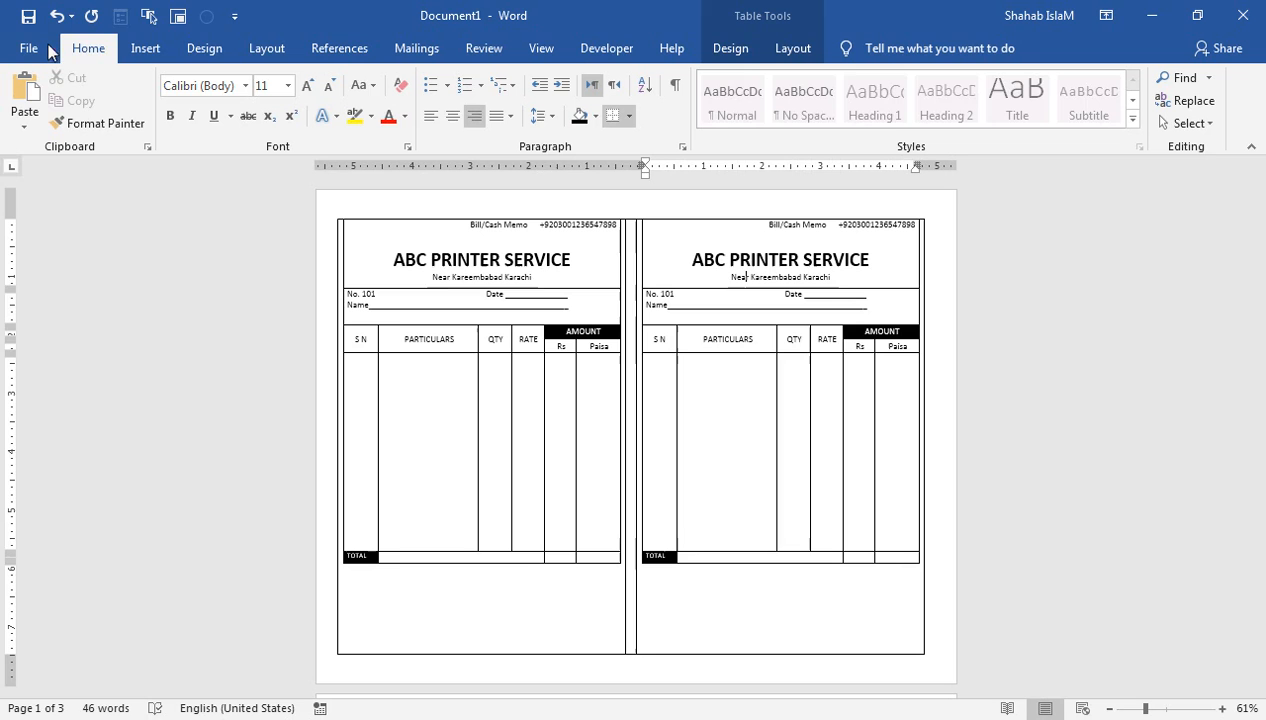
{"action": "left_click", "coordinate": [386, 560]}
{"action": "left_click", "coordinate": [336, 212]}
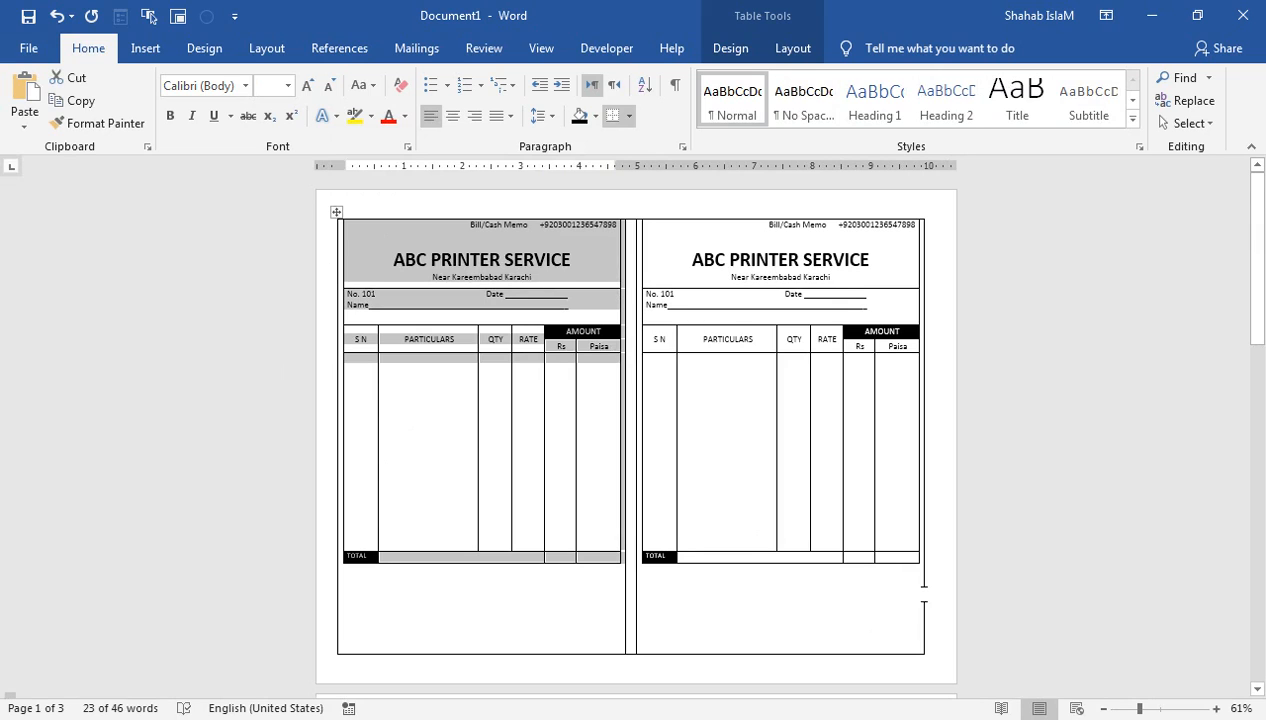
{"action": "left_click", "coordinate": [604, 236]}
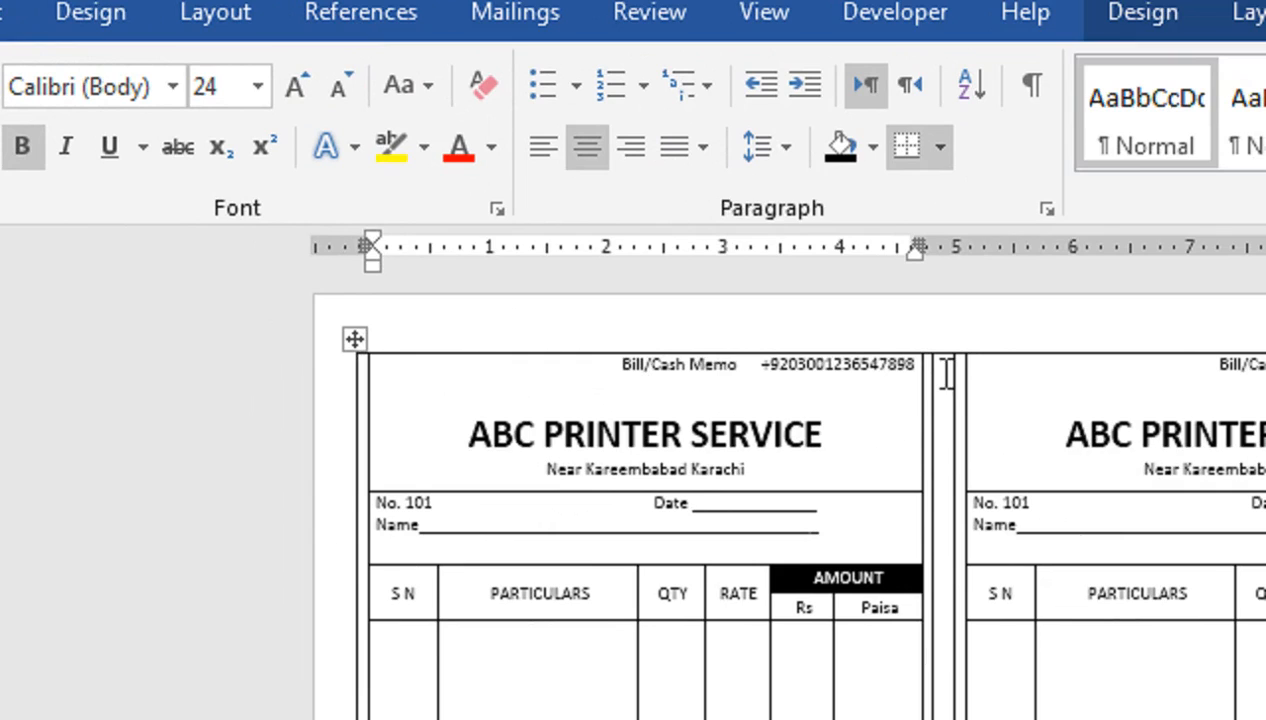
{"action": "left_click", "coordinate": [936, 378]}
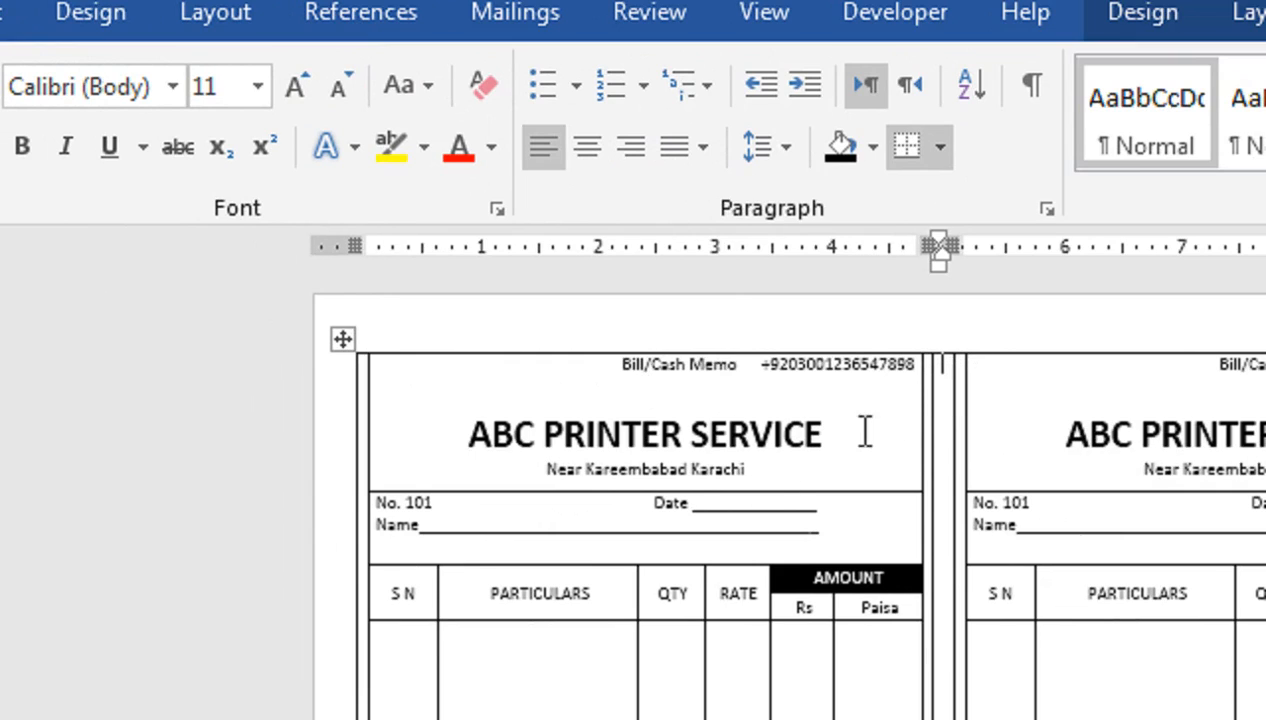
{"action": "left_click", "coordinate": [340, 339]}
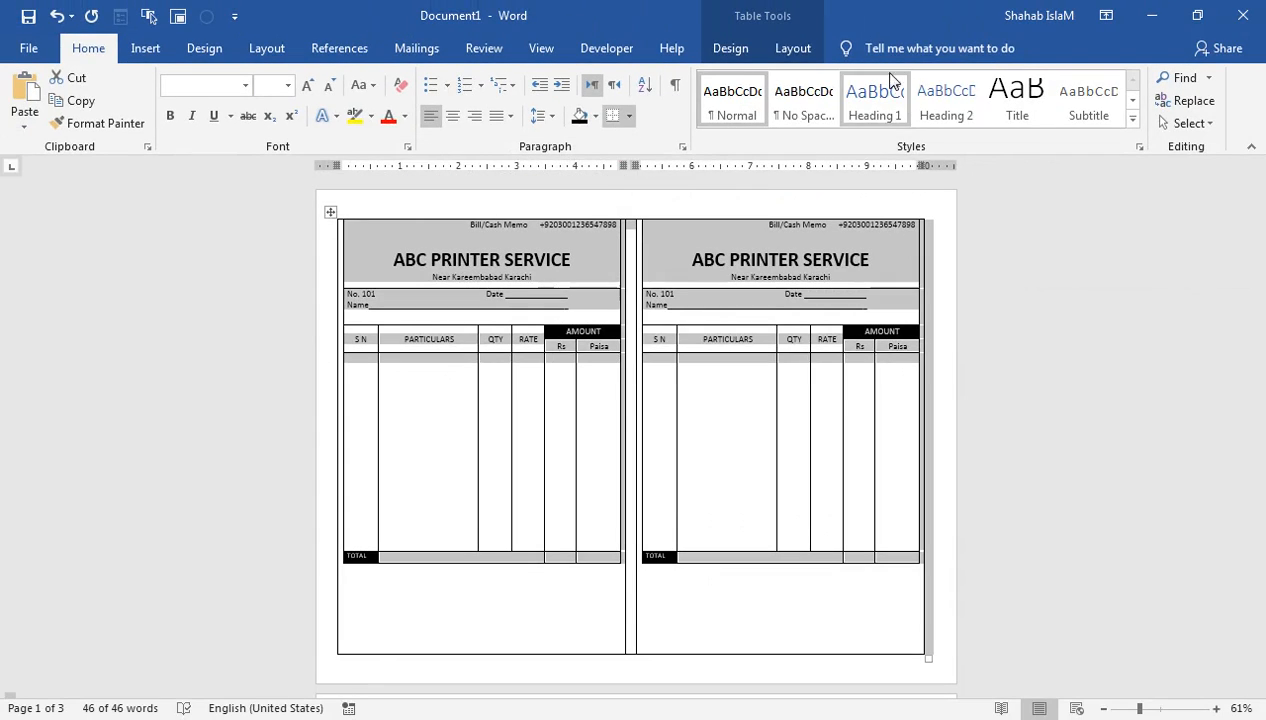
{"action": "left_click", "coordinate": [730, 50]}
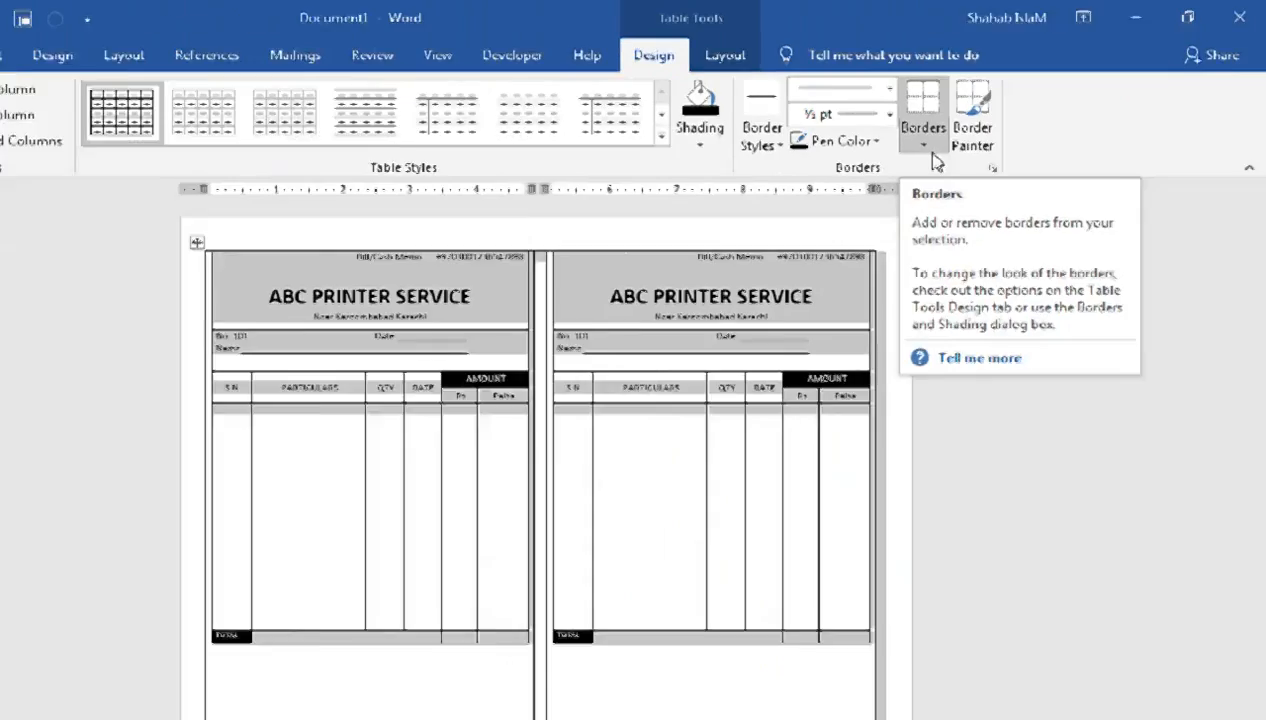
{"action": "left_click", "coordinate": [670, 257]}
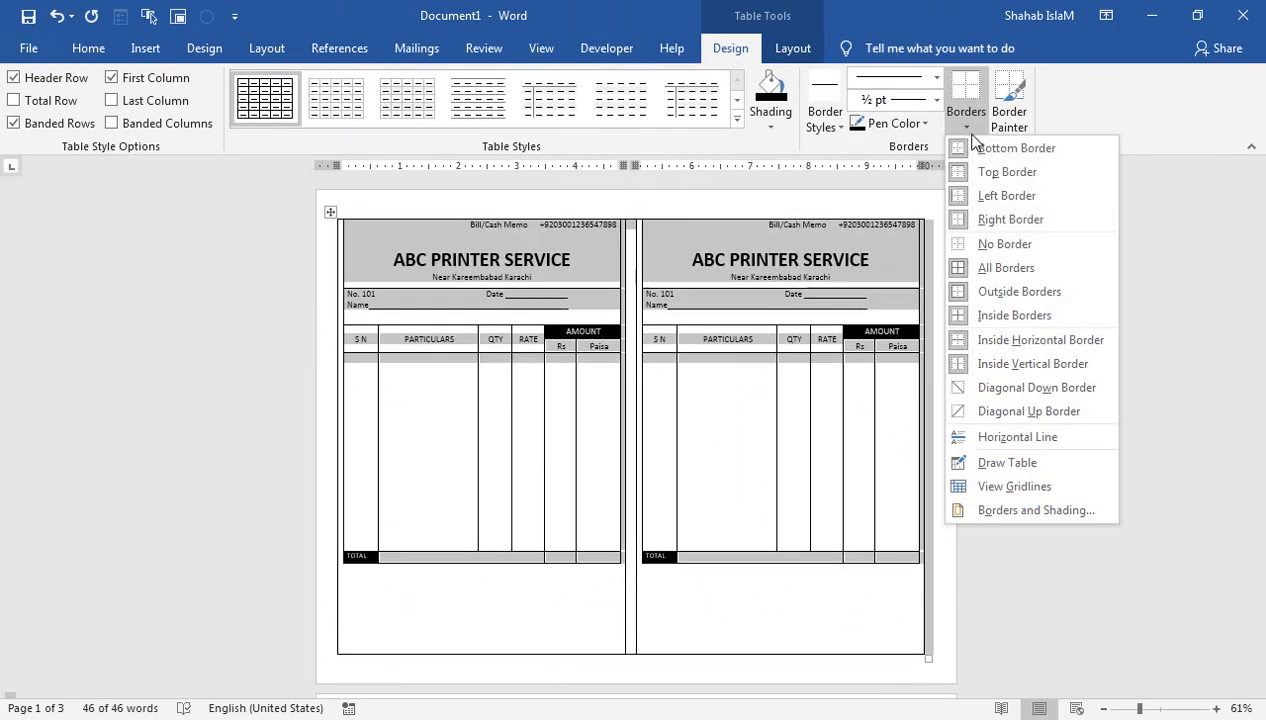
{"action": "left_click", "coordinate": [986, 252]}
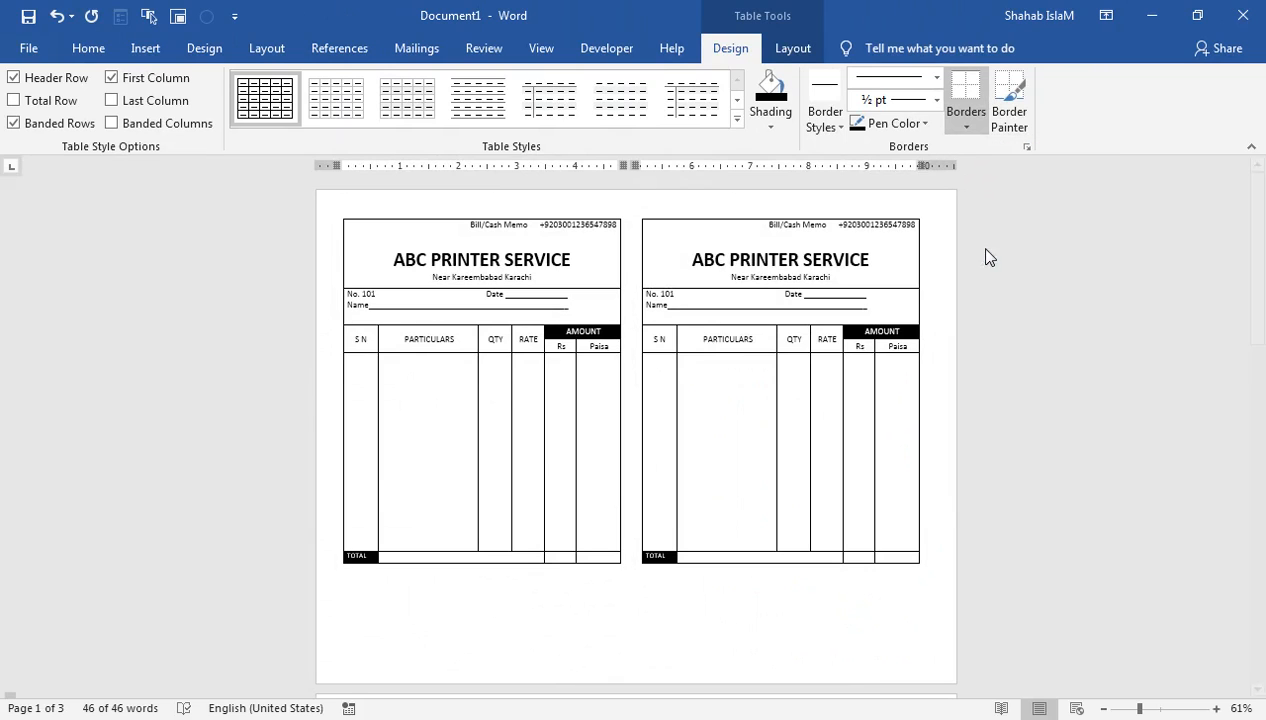
{"action": "left_click", "coordinate": [851, 632]}
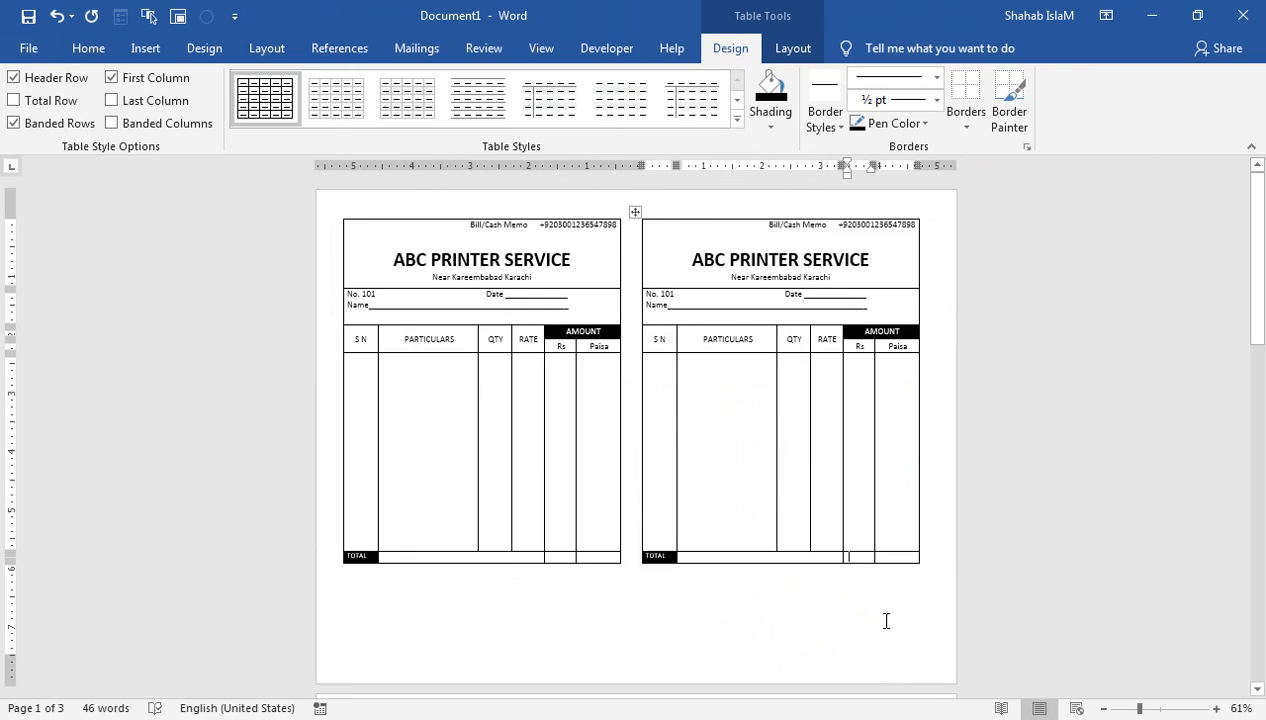
{"action": "left_click", "coordinate": [911, 469]}
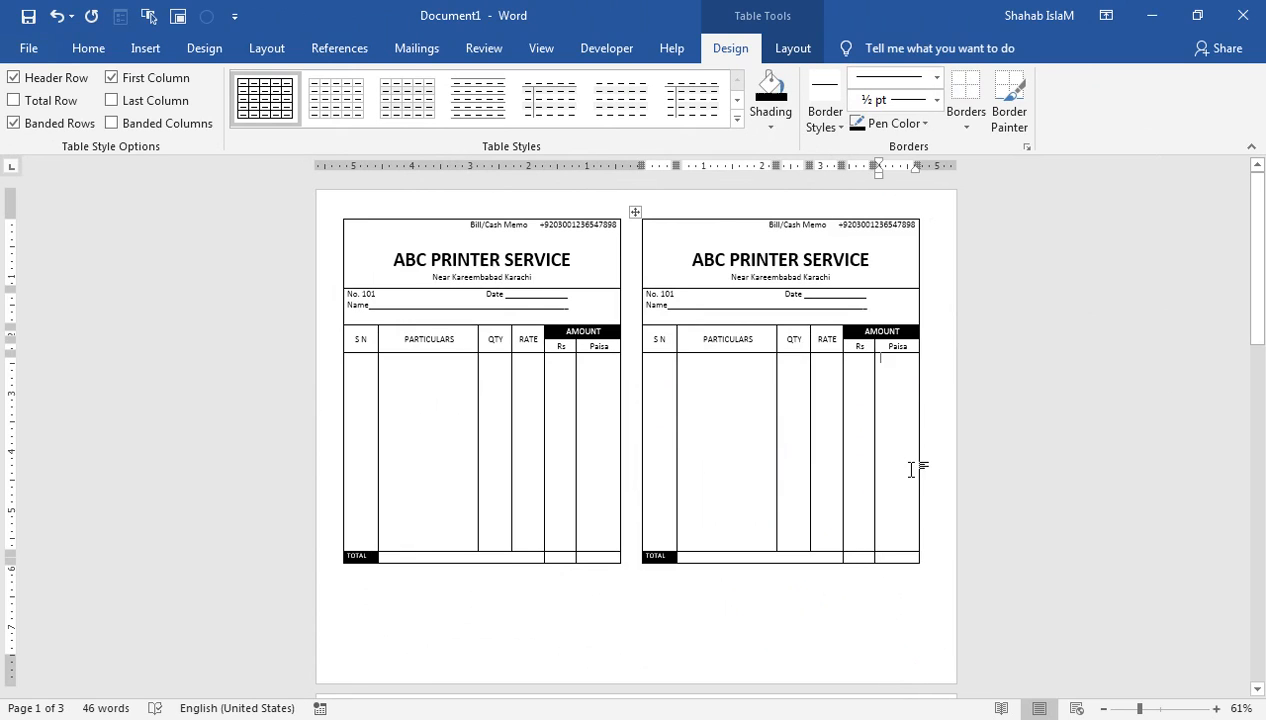
Step: Select the left memo table and scroll down to the overflow on page 2
{"action": "left_click", "coordinate": [577, 585]}
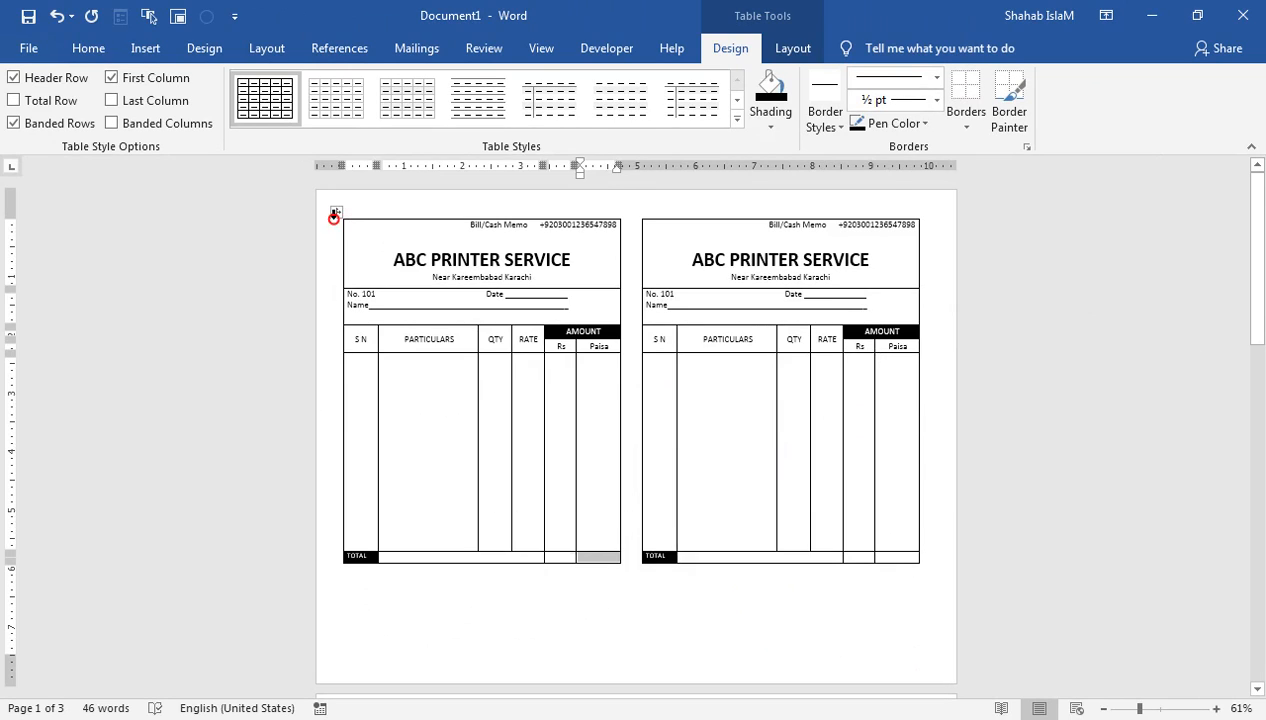
{"action": "left_click", "coordinate": [335, 214]}
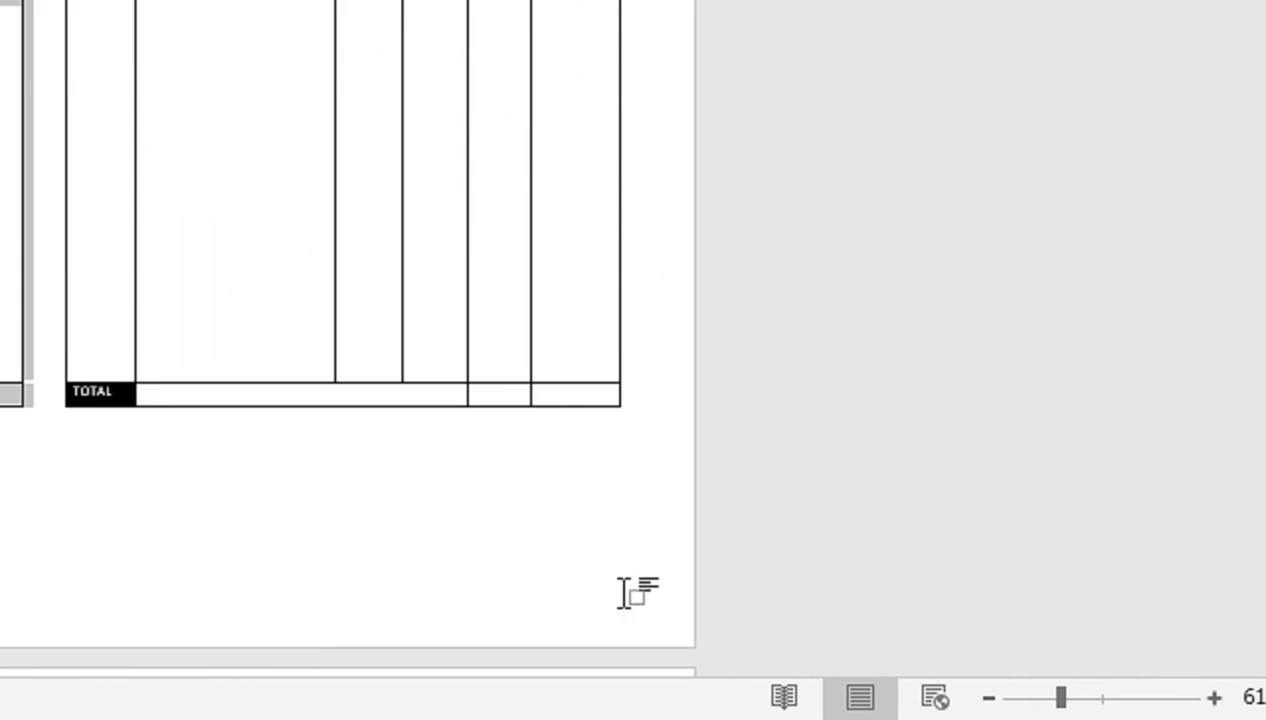
{"action": "left_click", "coordinate": [639, 595]}
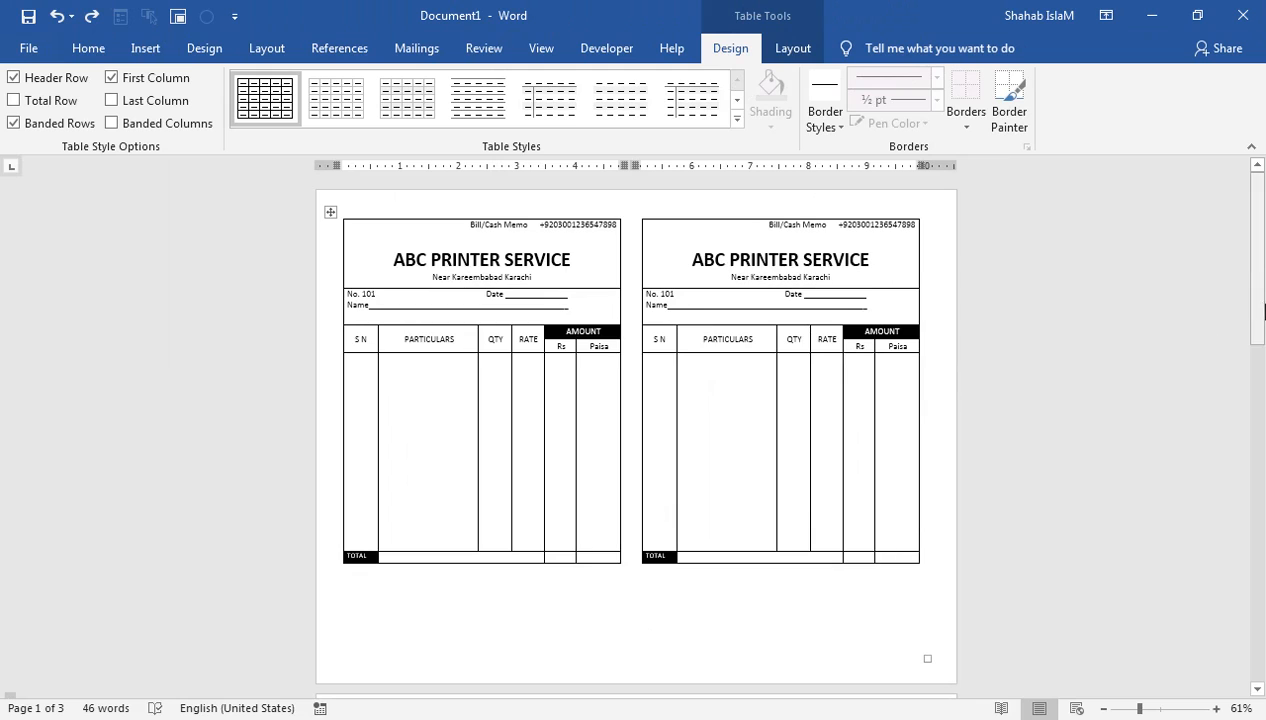
{"action": "left_click_drag", "start_coordinate": [1259, 246], "coordinate": [1260, 333]}
Step: Drag the right form's spilled page-2 section up so it rejoins the right memo on page 1
{"action": "left_click", "coordinate": [890, 531]}
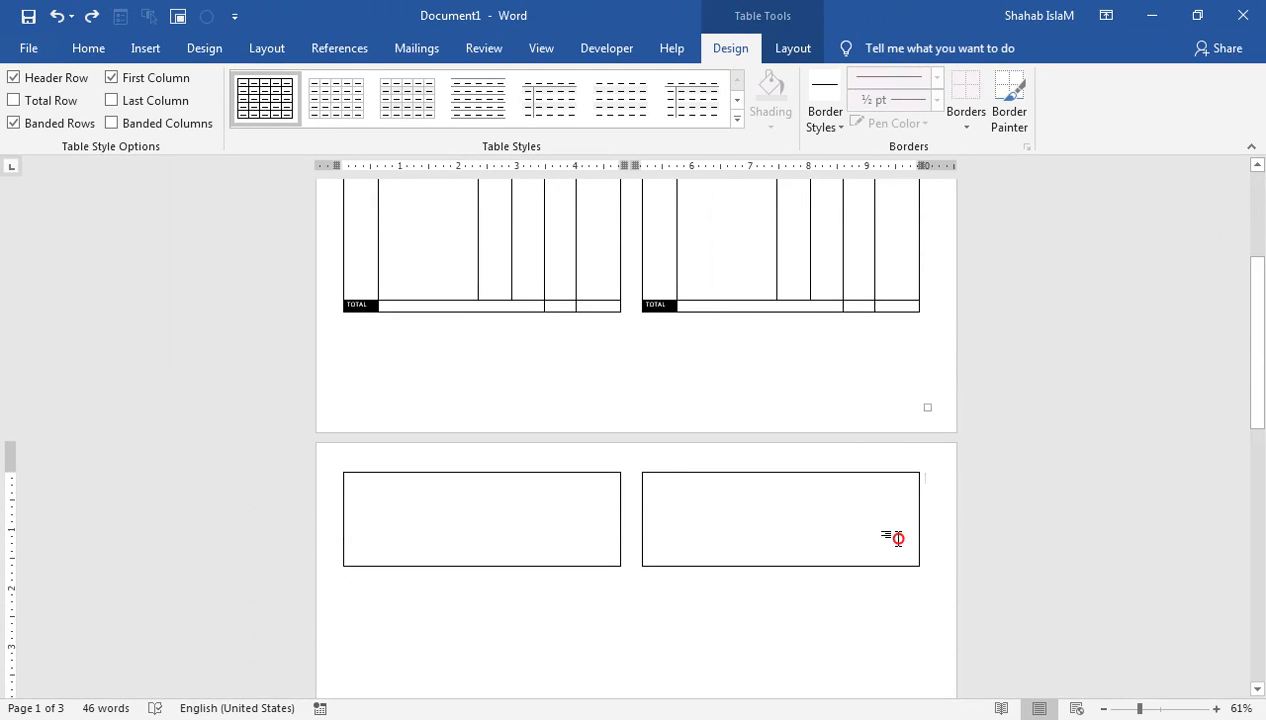
{"action": "left_click_drag", "start_coordinate": [922, 569], "coordinate": [885, 541]}
{"action": "left_click_drag", "start_coordinate": [1251, 177], "coordinate": [1255, 340]}
{"action": "mouse_move", "coordinate": [920, 537]}
{"action": "left_mouse_down"}
{"action": "mouse_move", "coordinate": [921, 517]}
{"action": "mouse_move", "coordinate": [924, 528]}
{"action": "left_mouse_up"}
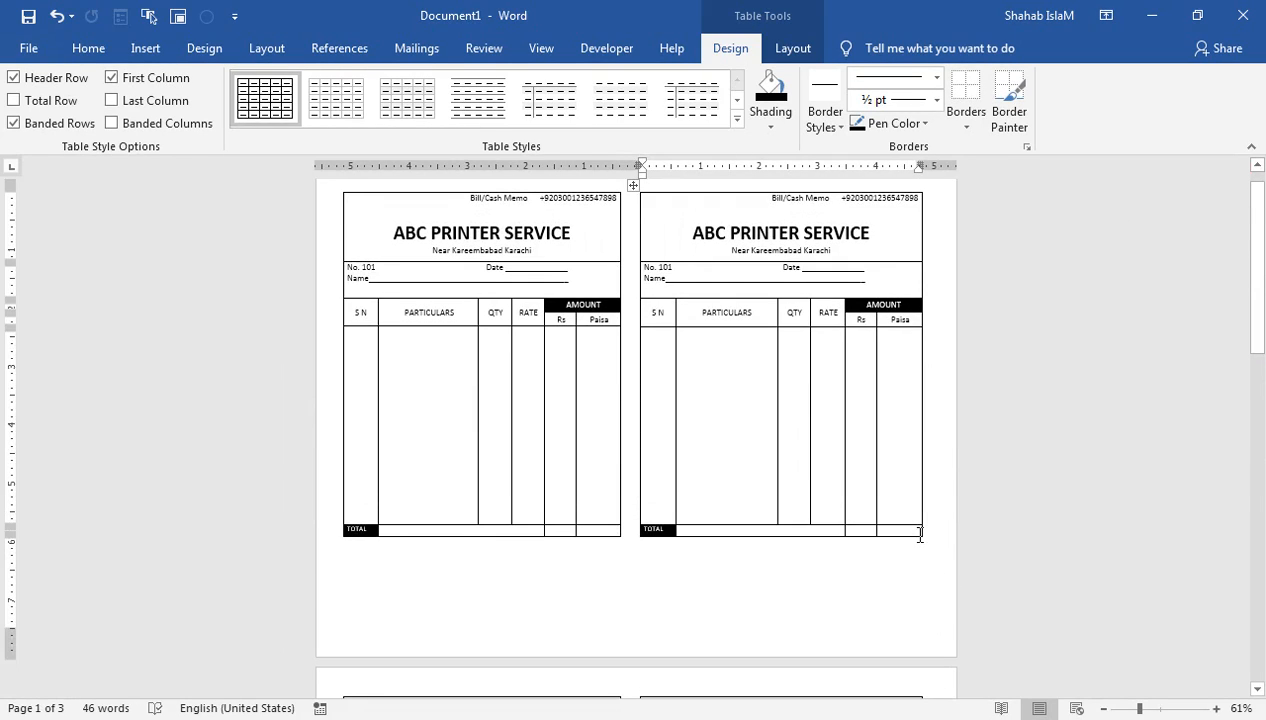
{"action": "key", "text": "ctrl+z"}
{"action": "left_click_drag", "start_coordinate": [1258, 193], "coordinate": [1258, 255]}
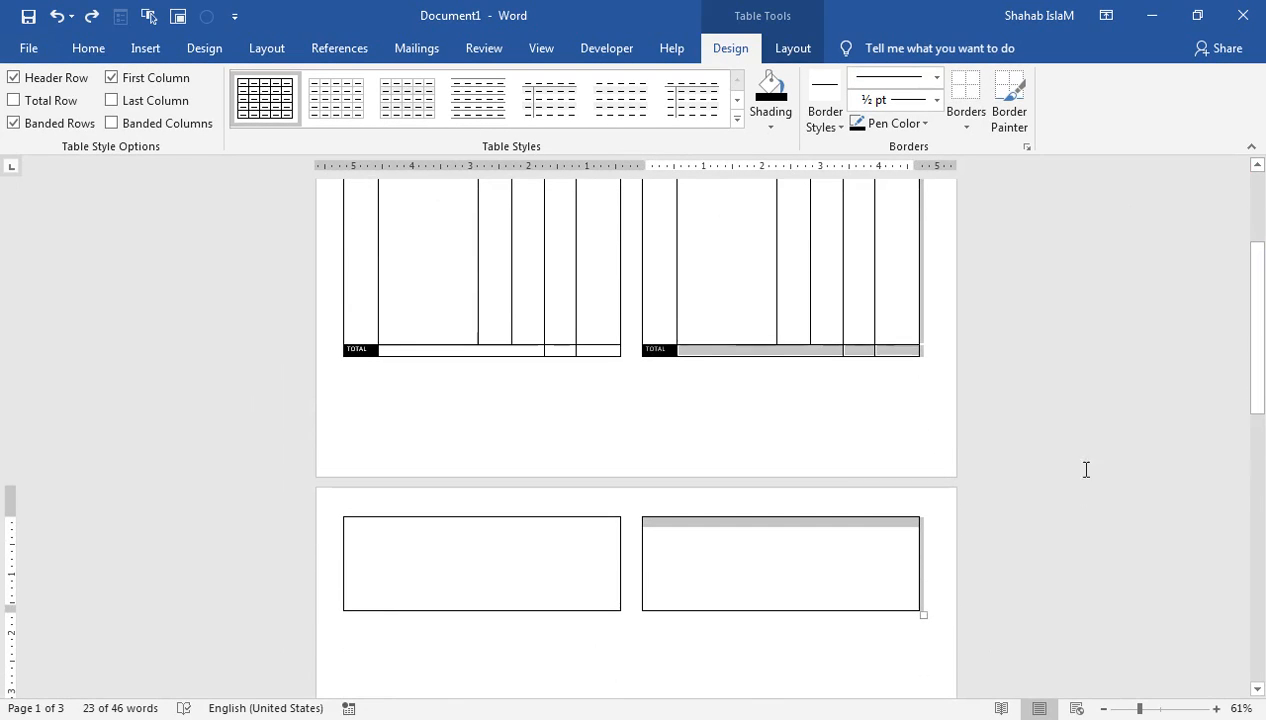
{"action": "left_click", "coordinate": [918, 611]}
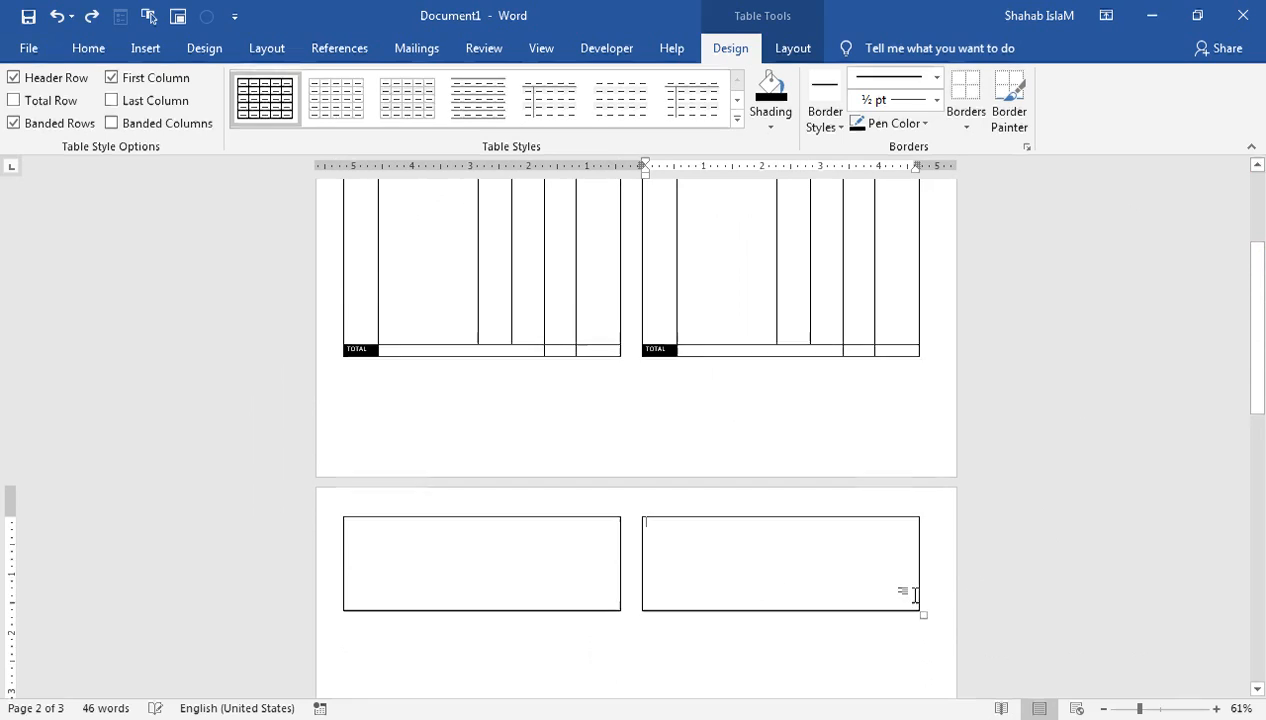
{"action": "left_click_drag", "start_coordinate": [922, 612], "coordinate": [924, 603]}
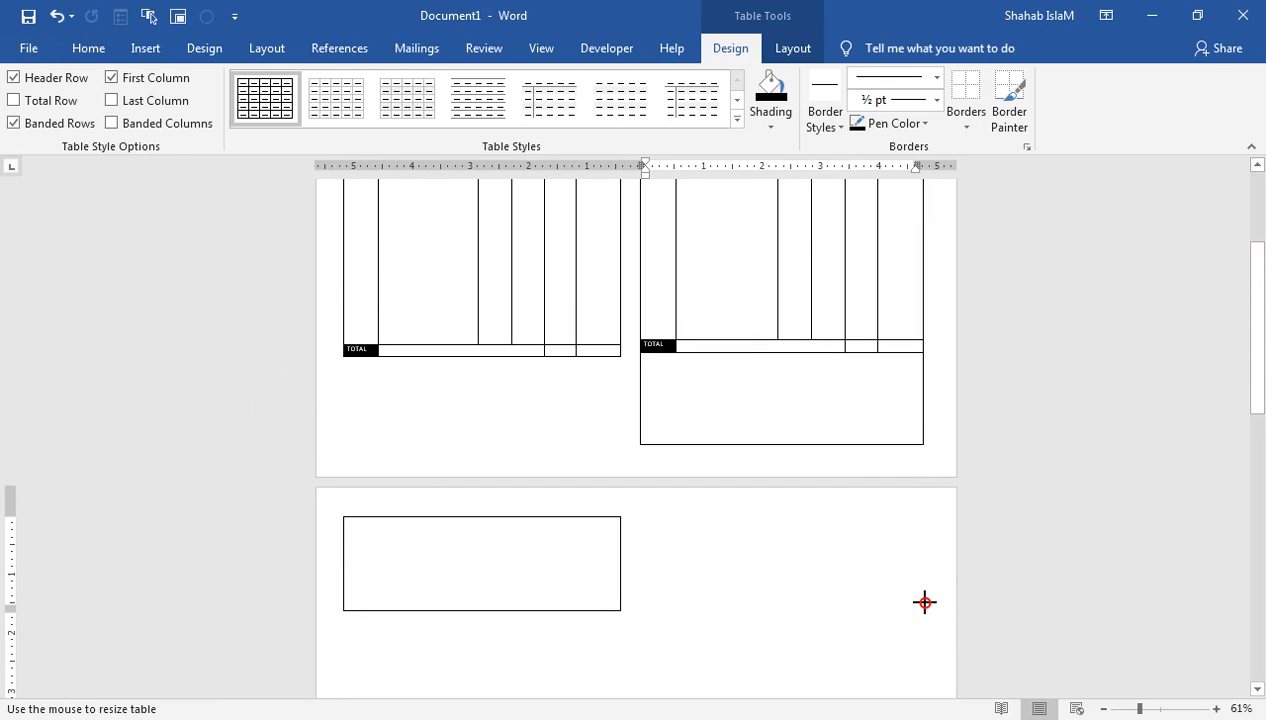
{"action": "scroll", "coordinate": [576, 621], "scroll_direction": "up", "scroll_amount": 3}
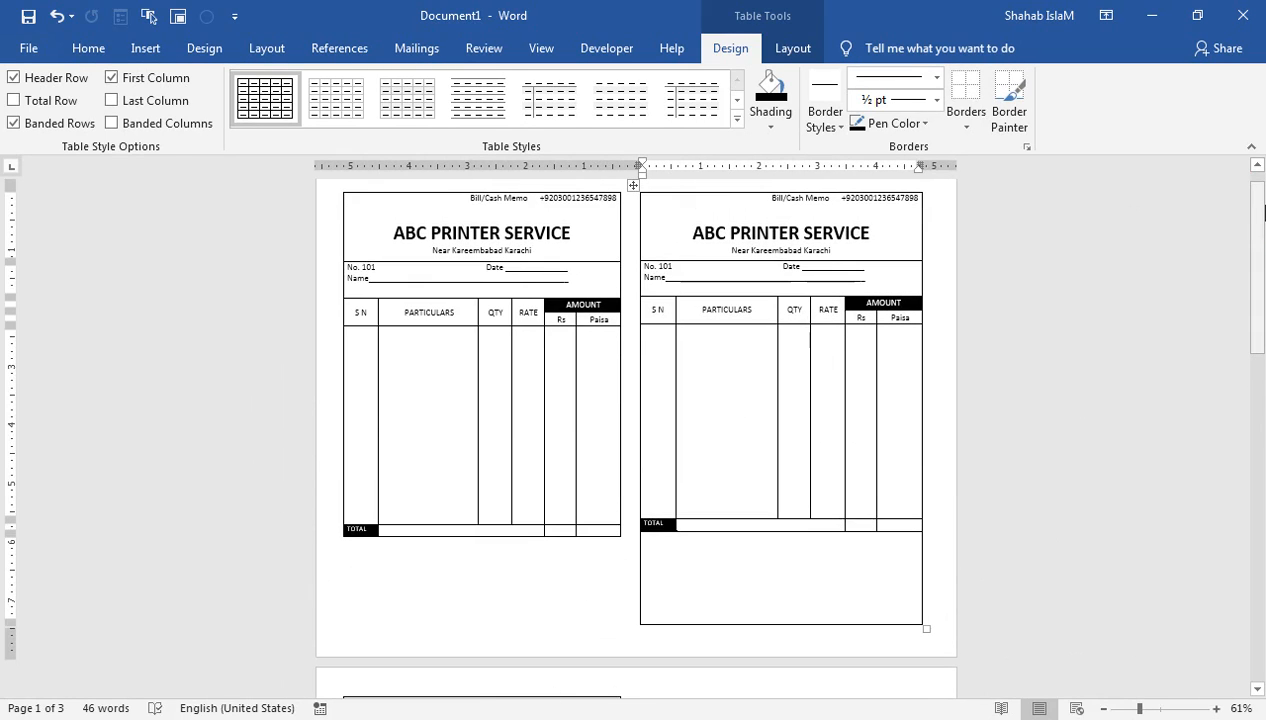
Step: Pull the left form's spilled page-2 section up under the left memo on page 1
{"action": "left_click_drag", "start_coordinate": [1256, 219], "coordinate": [1259, 290]}
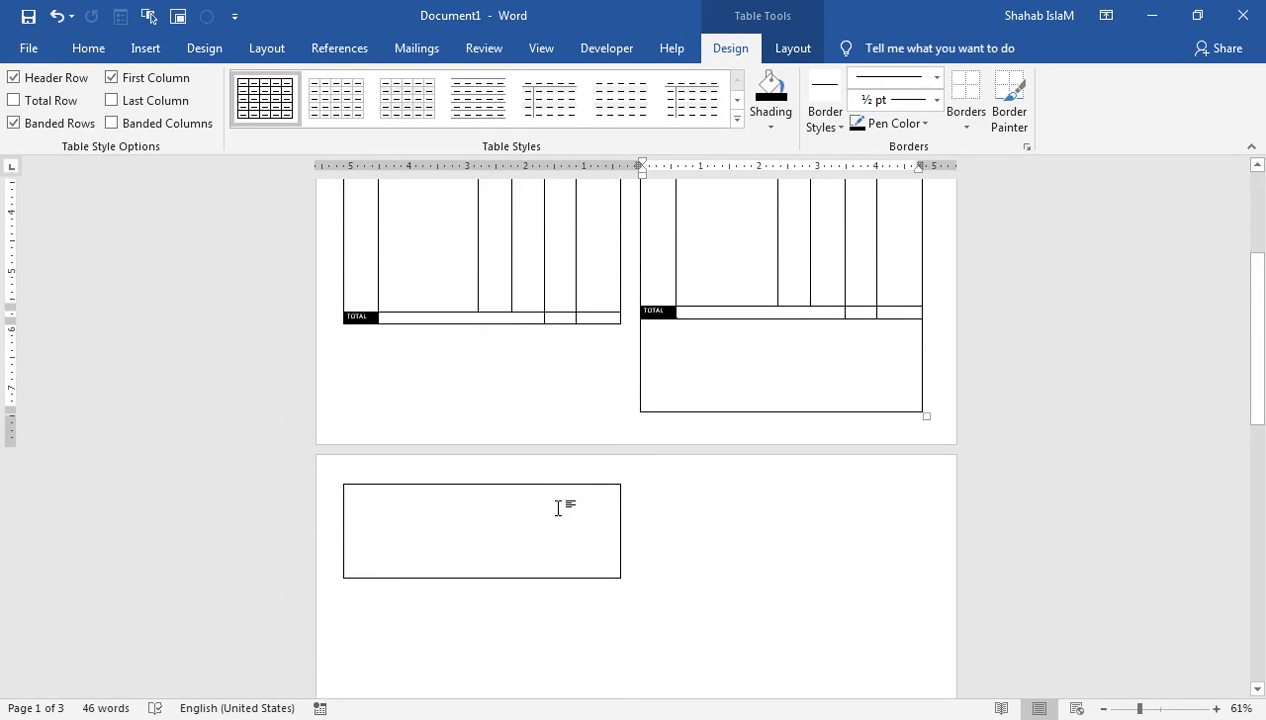
{"action": "left_click", "coordinate": [557, 510]}
{"action": "left_click_drag", "start_coordinate": [622, 580], "coordinate": [624, 566]}
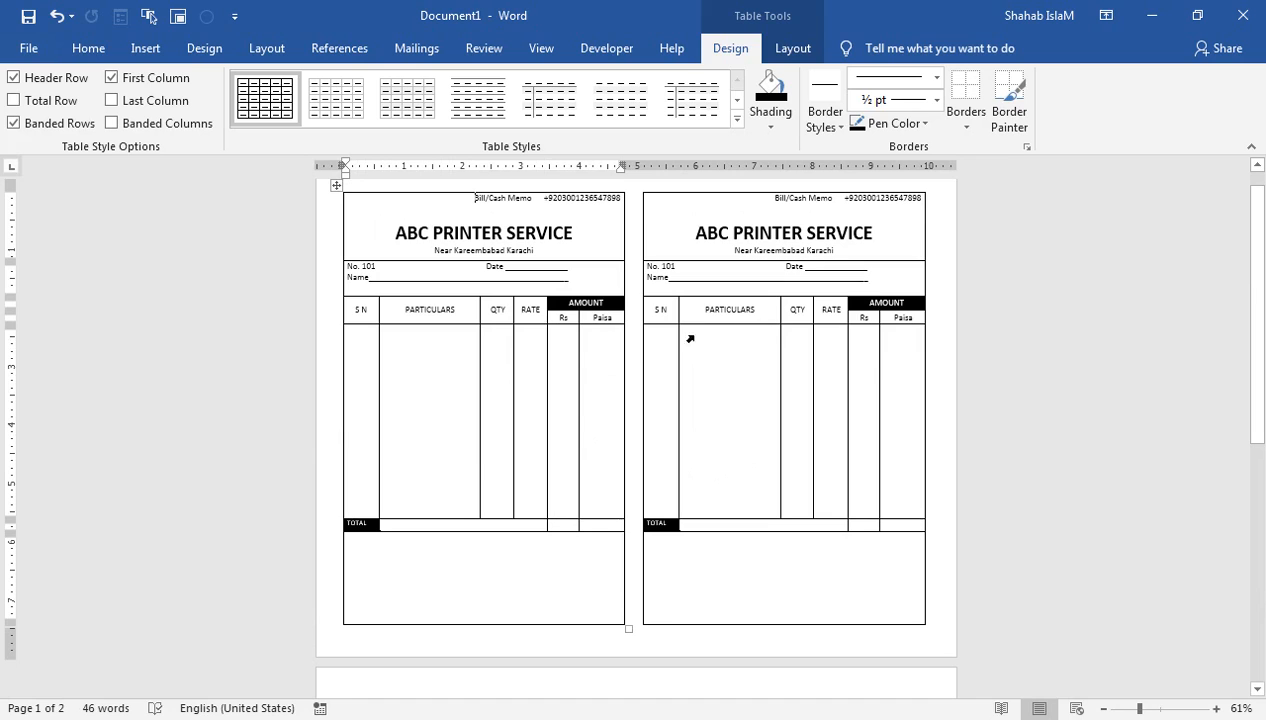
Step: Preview the page, then narrow the right memo table slightly to match the left one
{"action": "left_click", "coordinate": [28, 48]}
{"action": "left_click", "coordinate": [30, 322]}
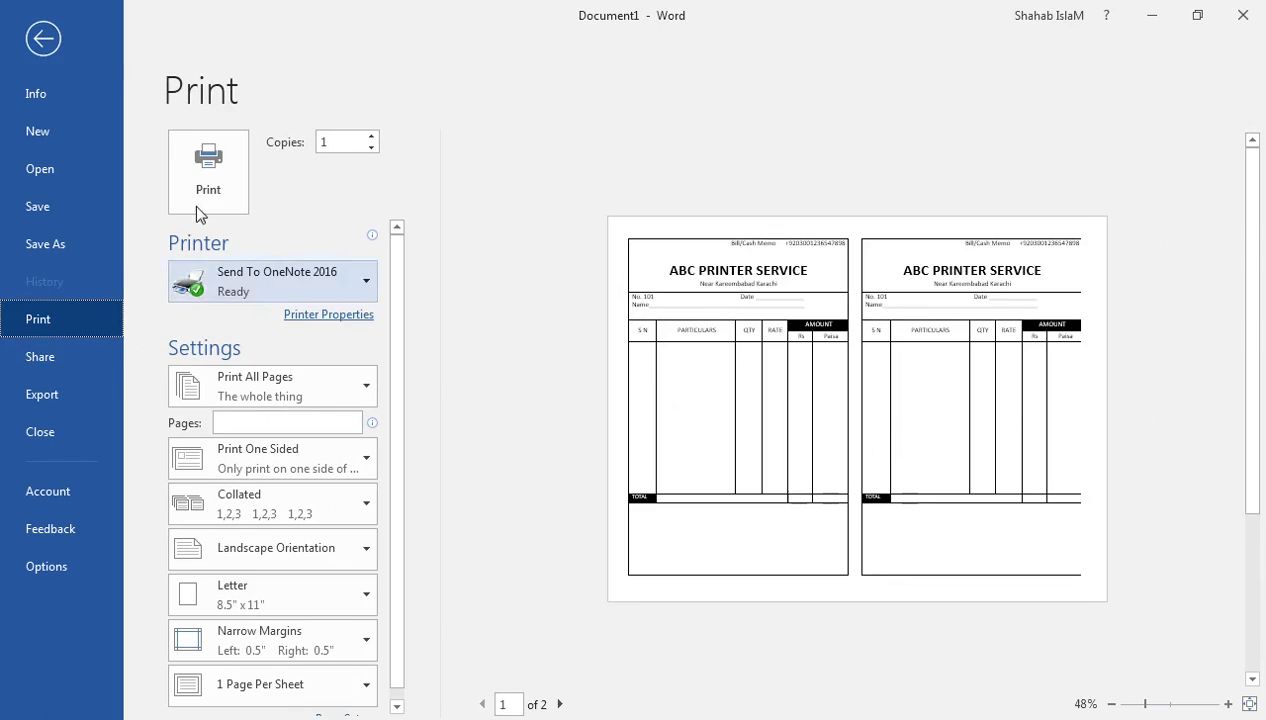
{"action": "left_click", "coordinate": [43, 38]}
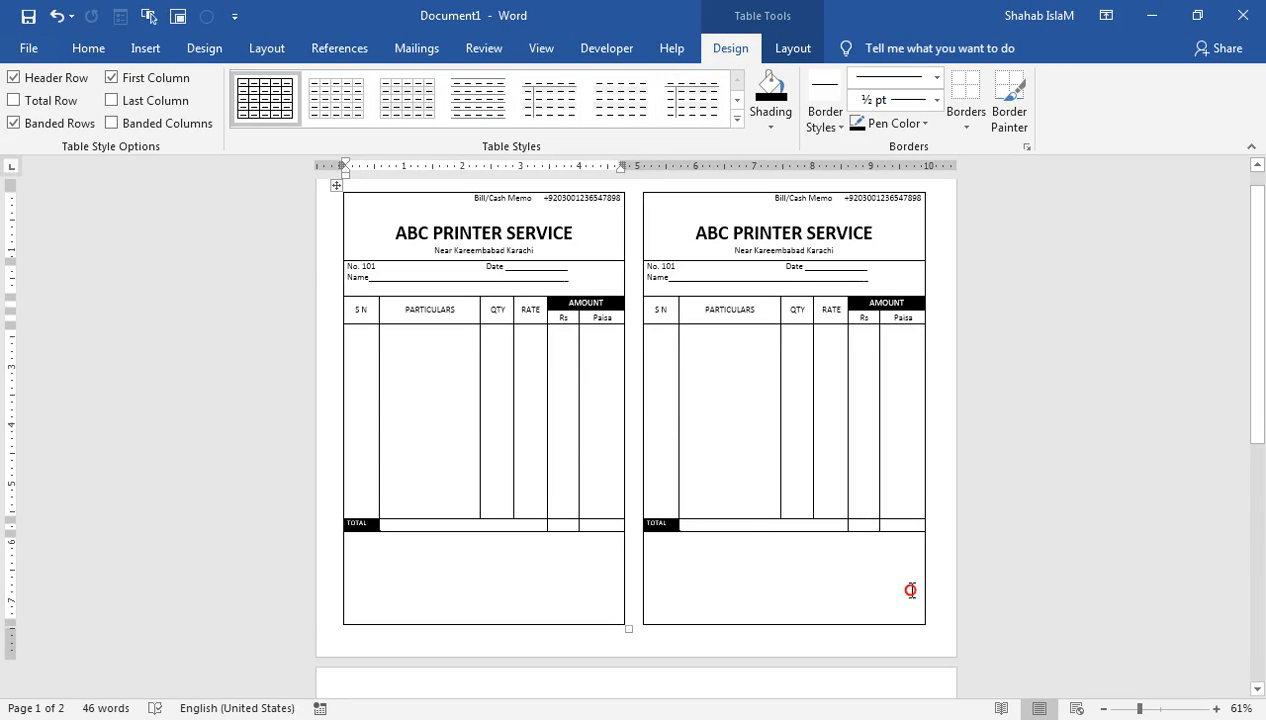
{"action": "left_click", "coordinate": [910, 590]}
{"action": "left_click_drag", "start_coordinate": [929, 627], "coordinate": [922, 627]}
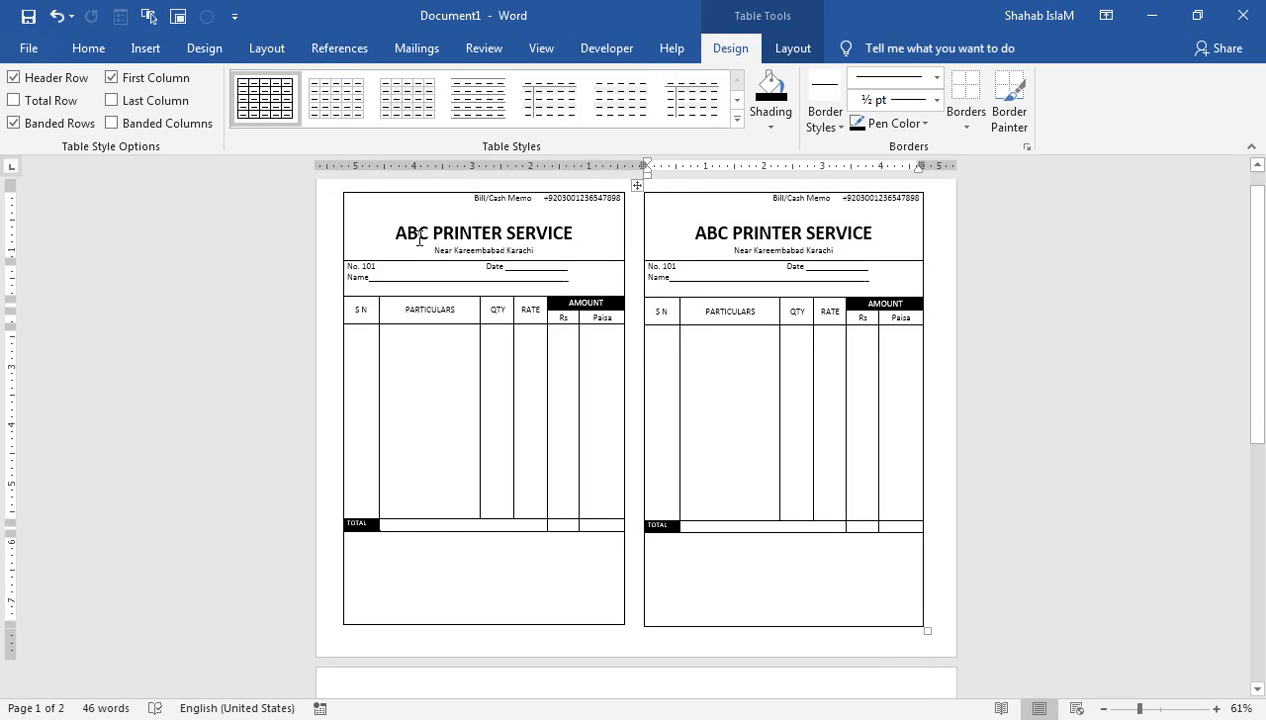
Step: Review the print preview, printer and page-range settings without changes, then return to editing
{"action": "left_click", "coordinate": [28, 48]}
{"action": "left_click", "coordinate": [31, 303]}
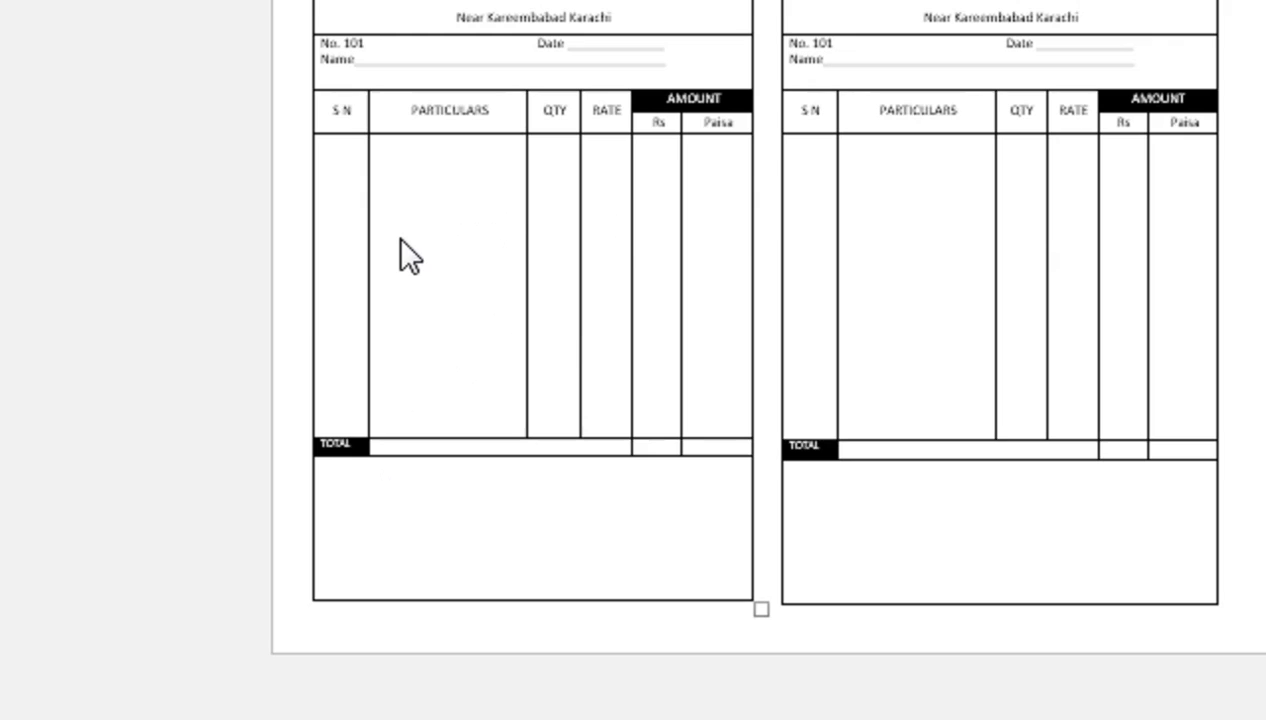
{"action": "key", "text": "ctrl+p"}
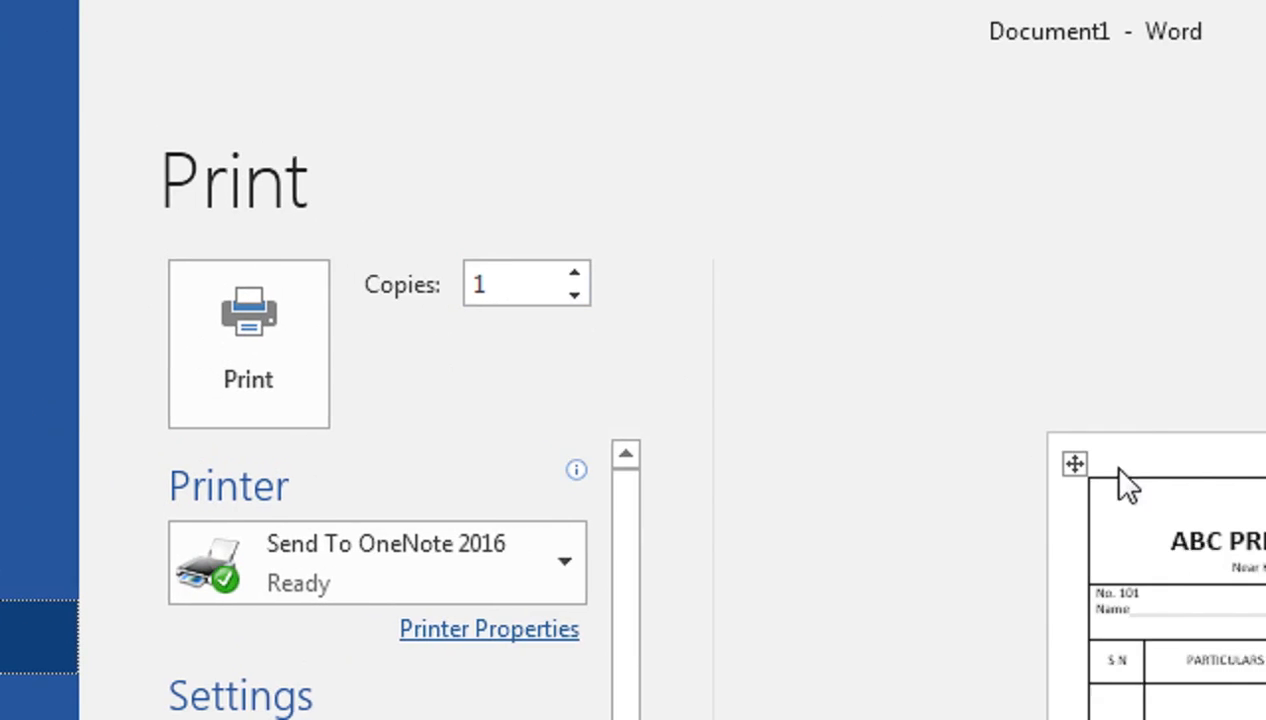
{"action": "left_click", "coordinate": [430, 582]}
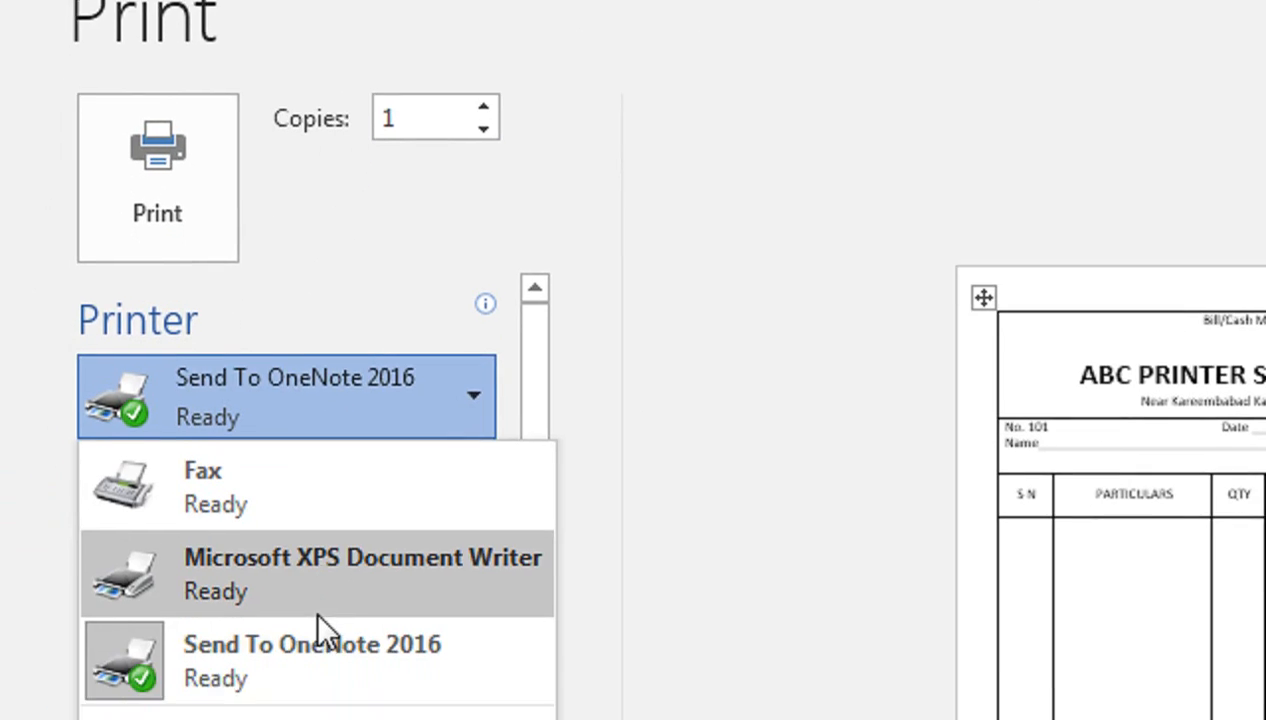
{"action": "left_click", "coordinate": [306, 298]}
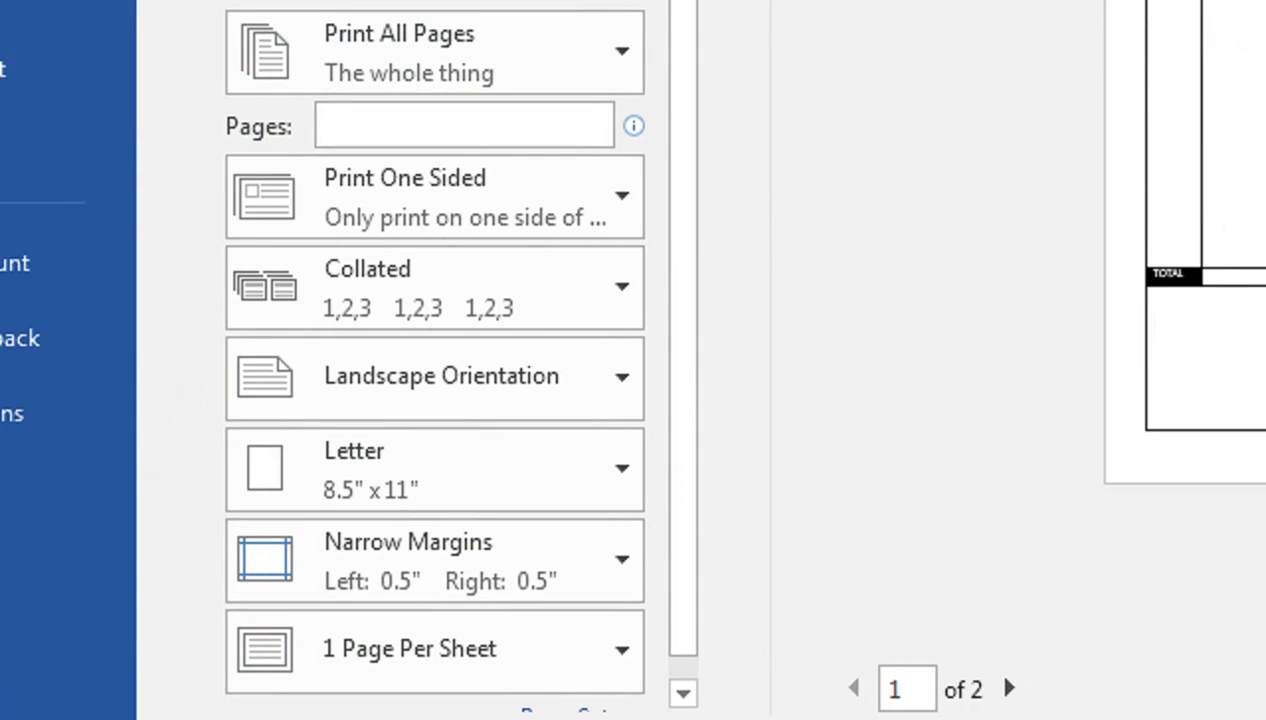
{"action": "left_click", "coordinate": [561, 45]}
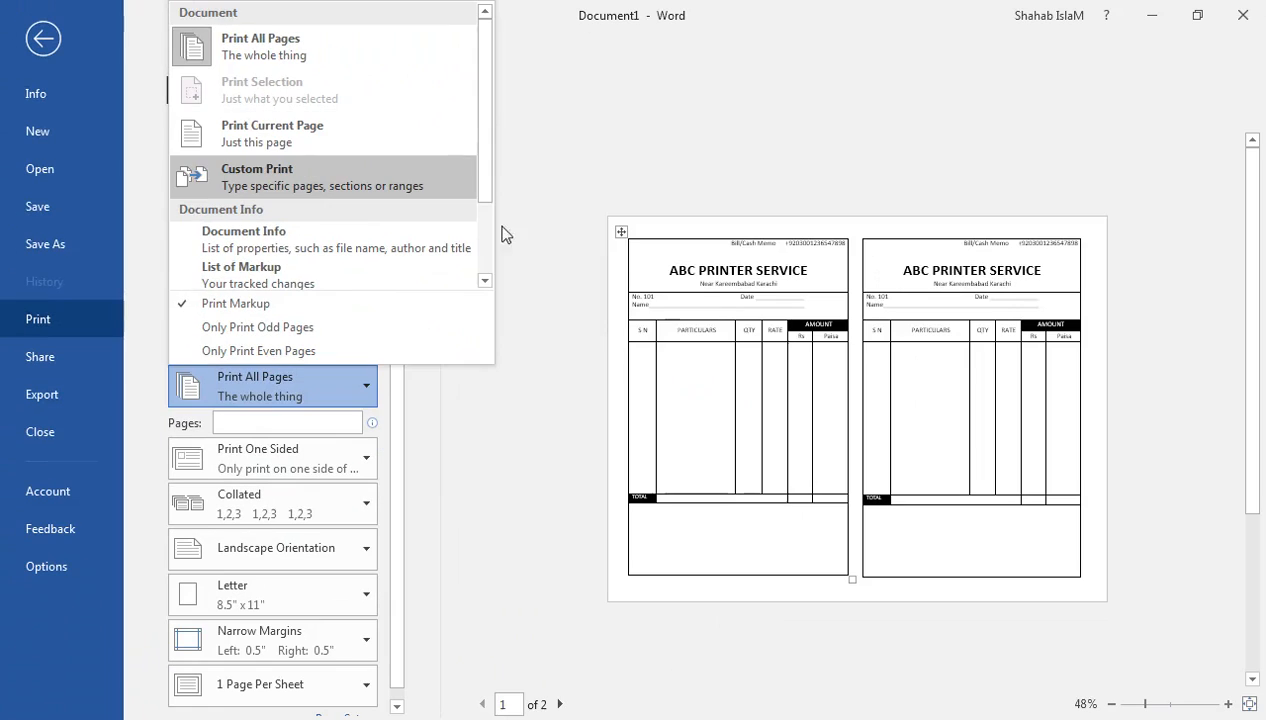
{"action": "left_click", "coordinate": [1003, 479]}
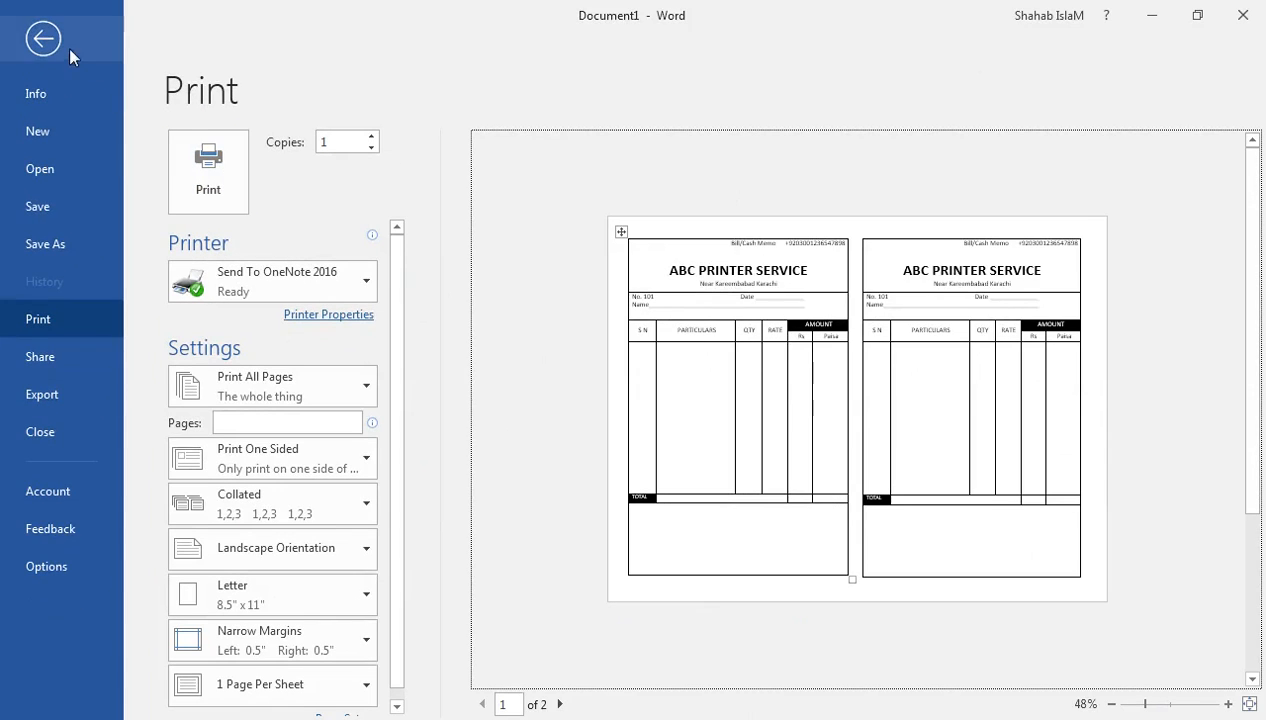
{"action": "left_click", "coordinate": [86, 77]}
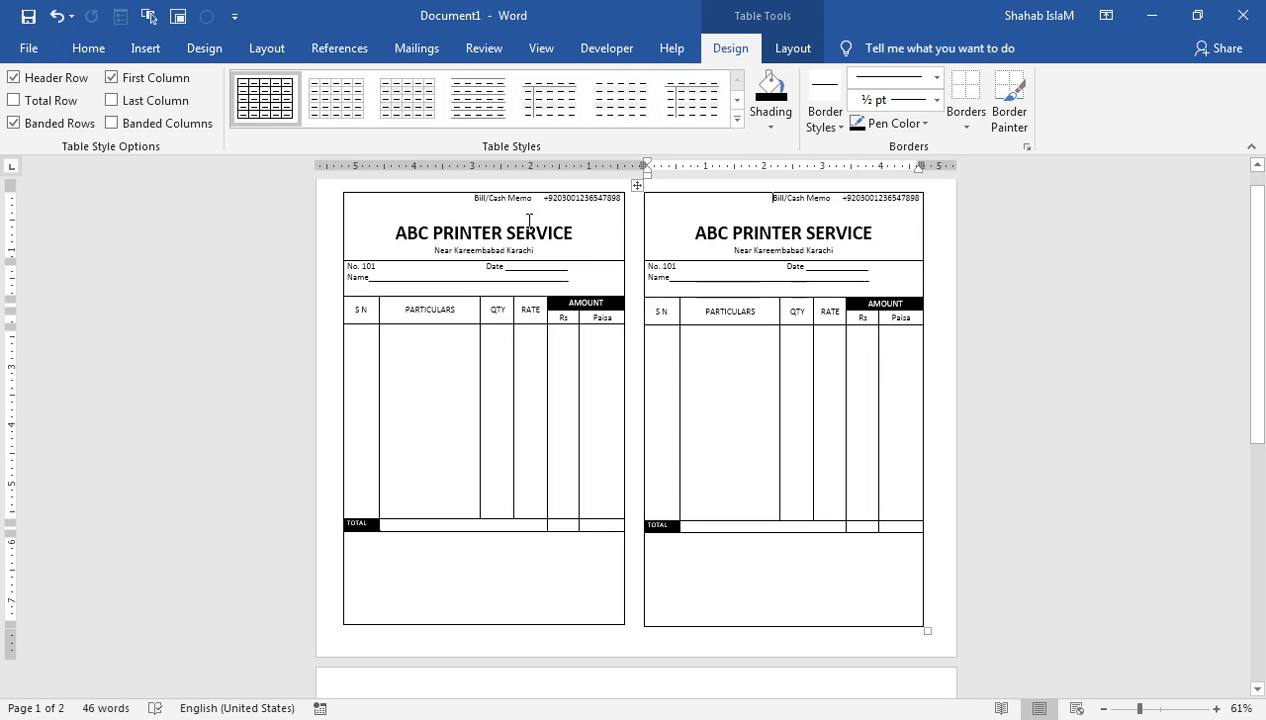
{"action": "left_click_drag", "start_coordinate": [1257, 291], "coordinate": [1257, 272]}
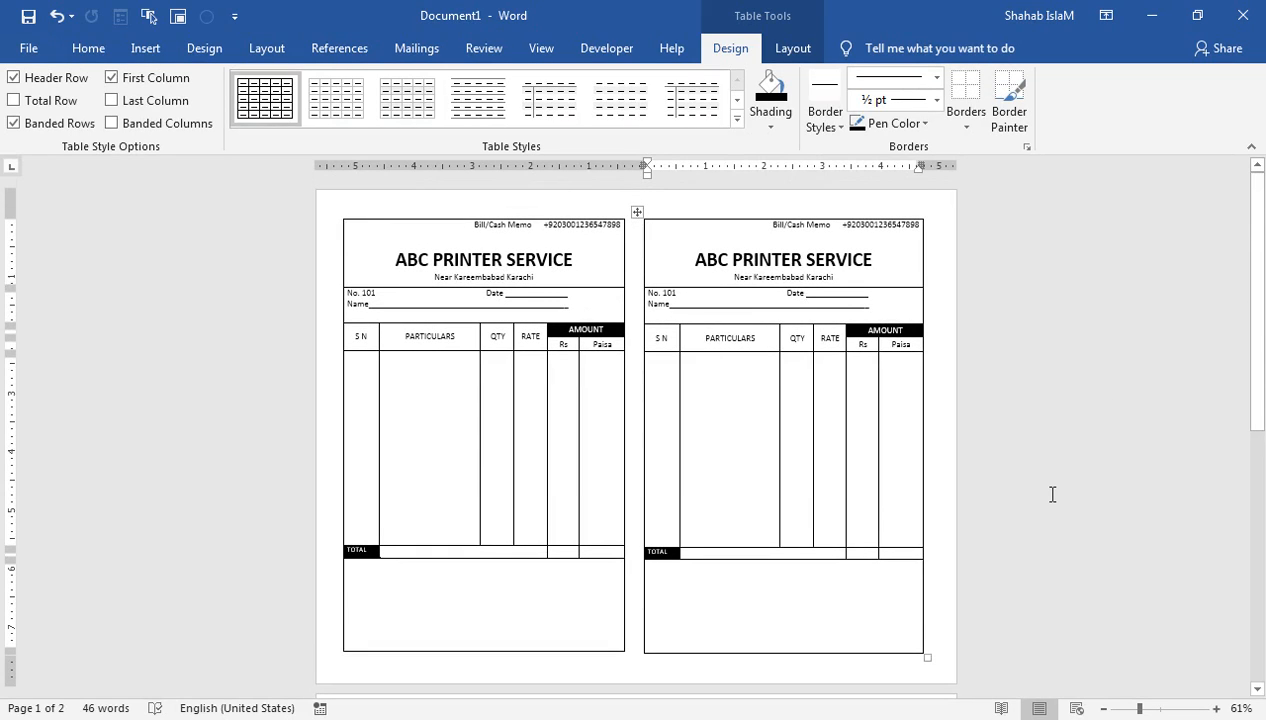